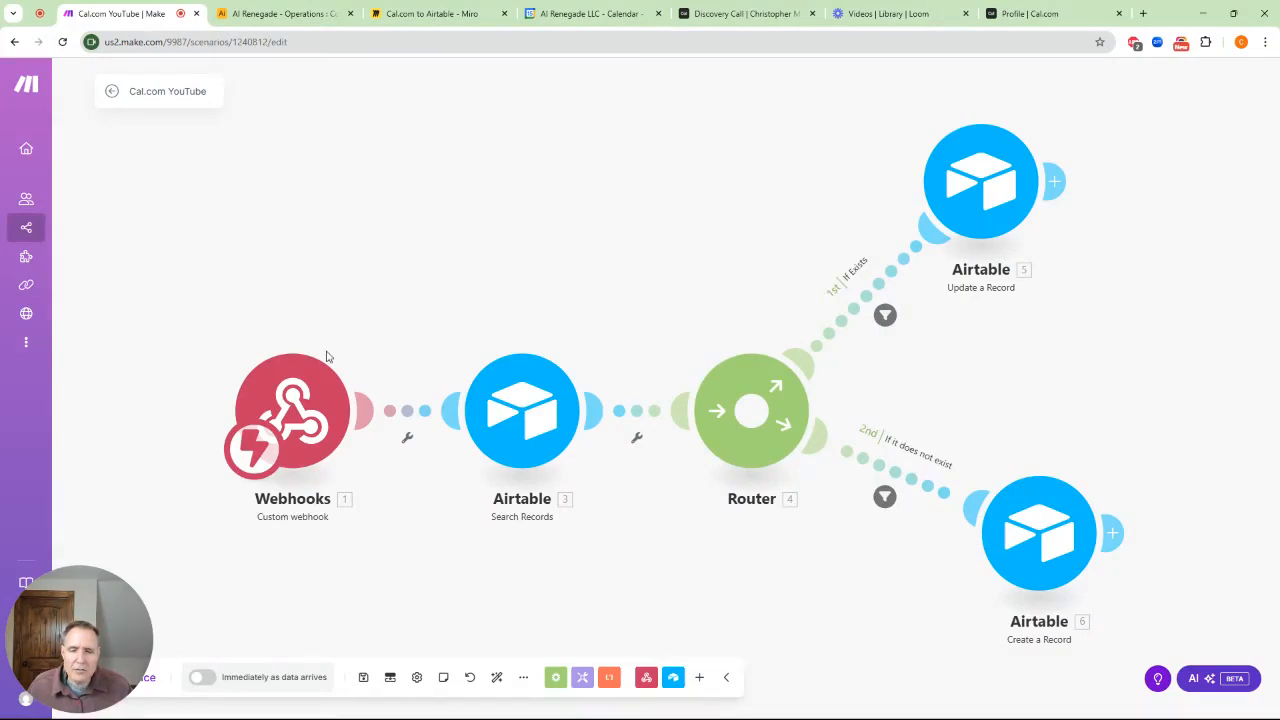
Inspect the Webhooks trigger's settings, then move to the AI Renegade Operations Airtable contacts
click(274, 416)
click(385, 233)
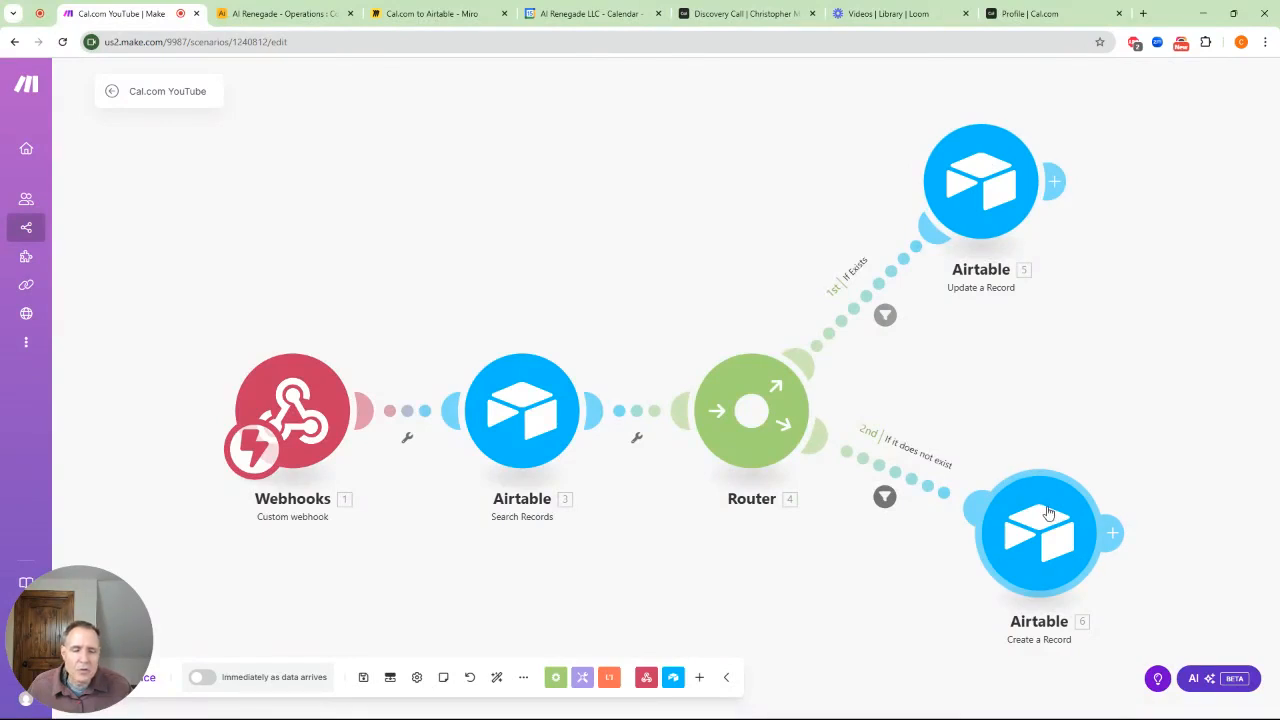
click(279, 15)
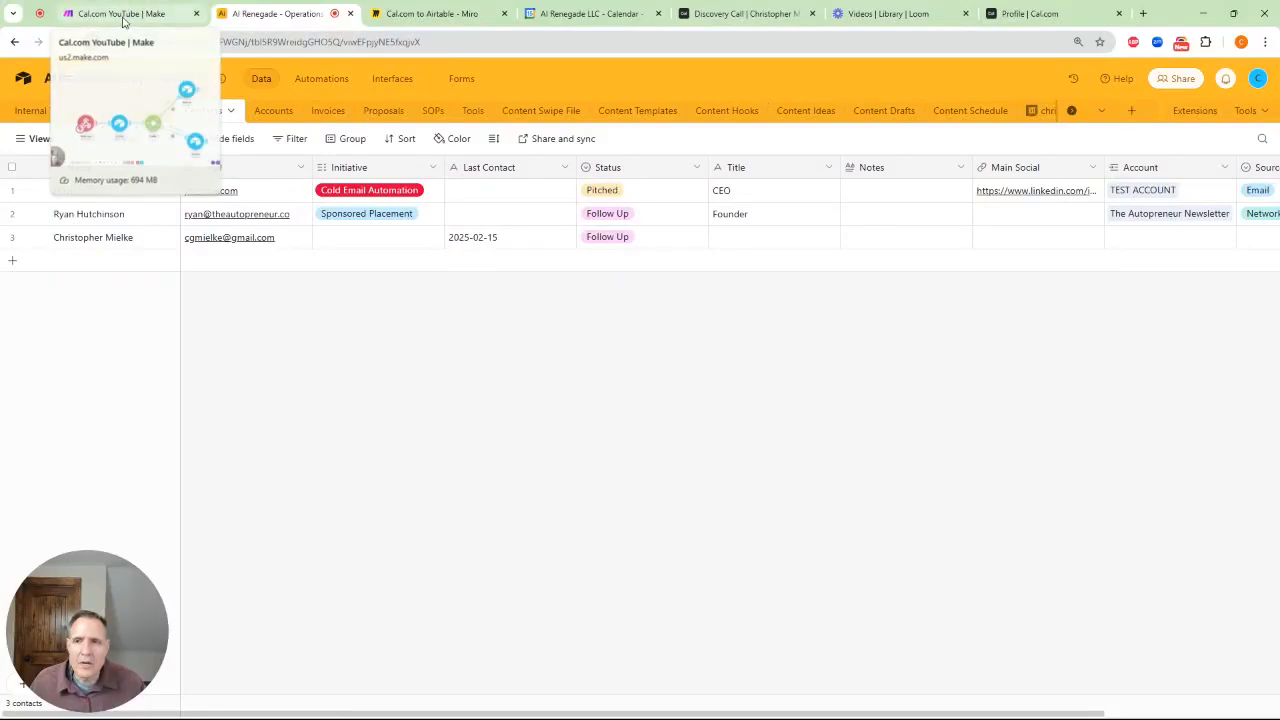
Bring up the 'Cal.com to Airtable - Miro' flowchart board
click(428, 16)
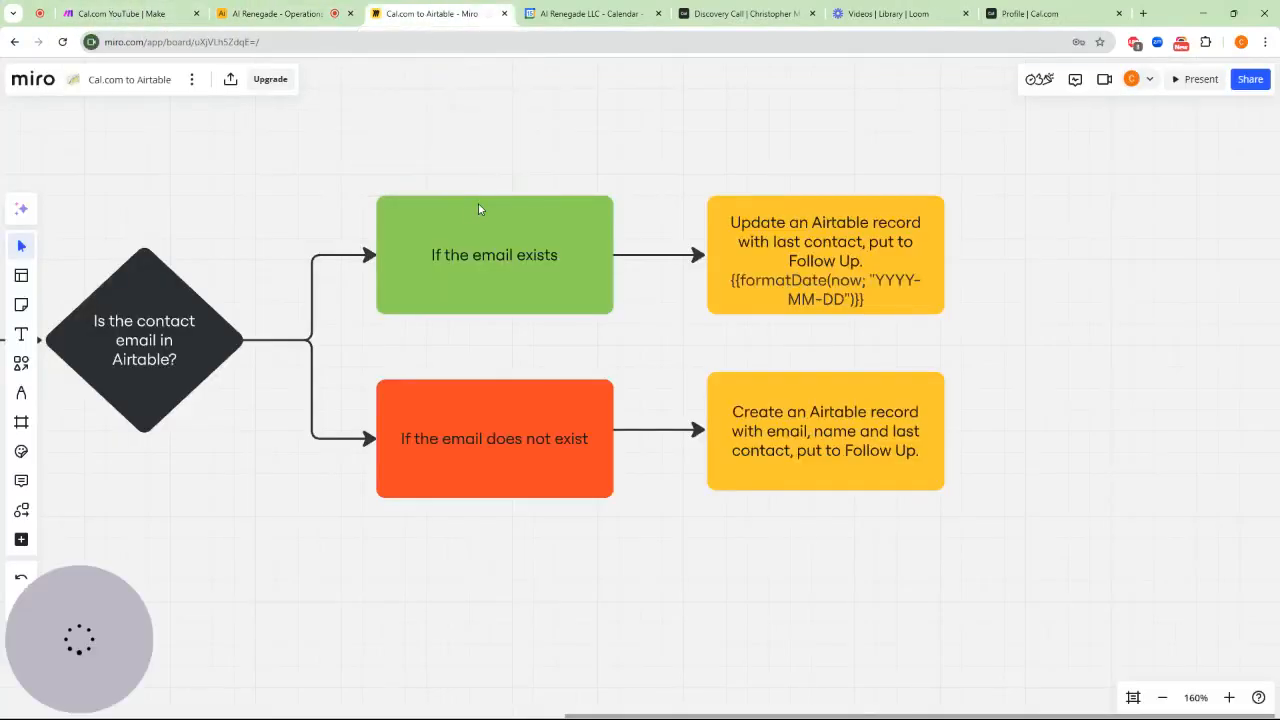
scroll(478, 174, down, 8)
drag(292, 245, 717, 323)
scroll(594, 294, up, 6)
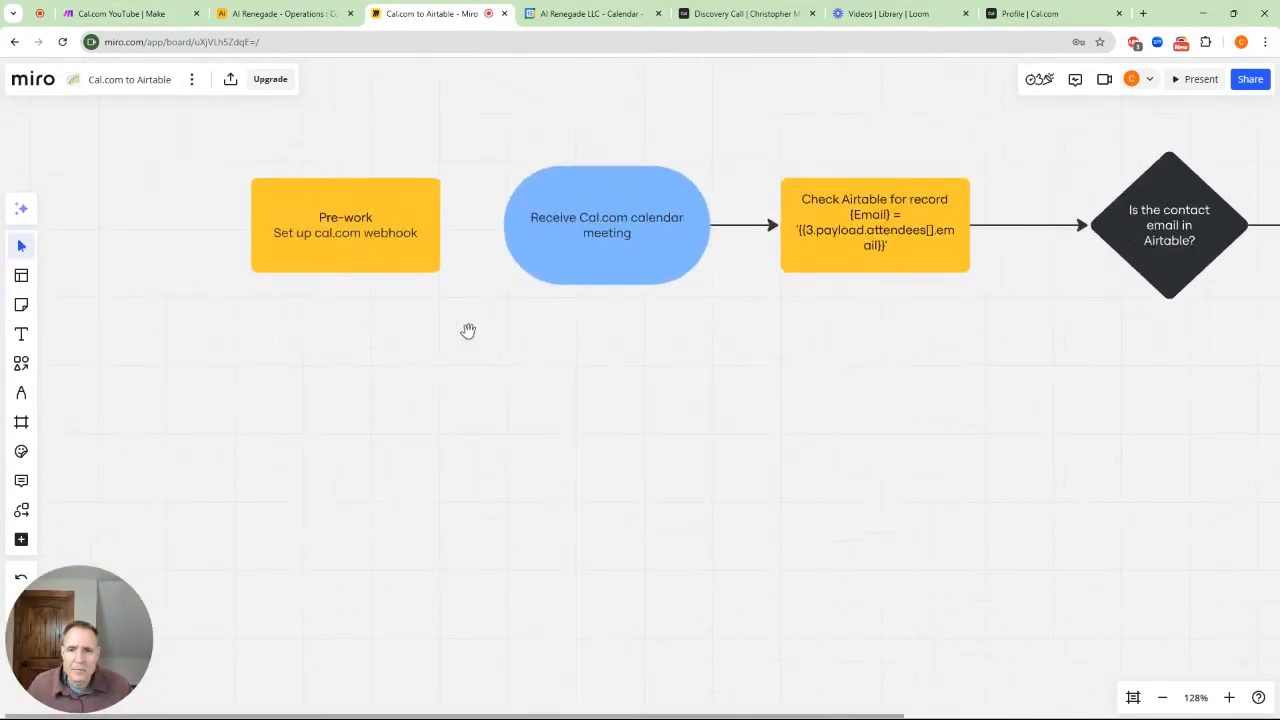
drag(475, 345, 597, 386)
scroll(583, 363, up, 4)
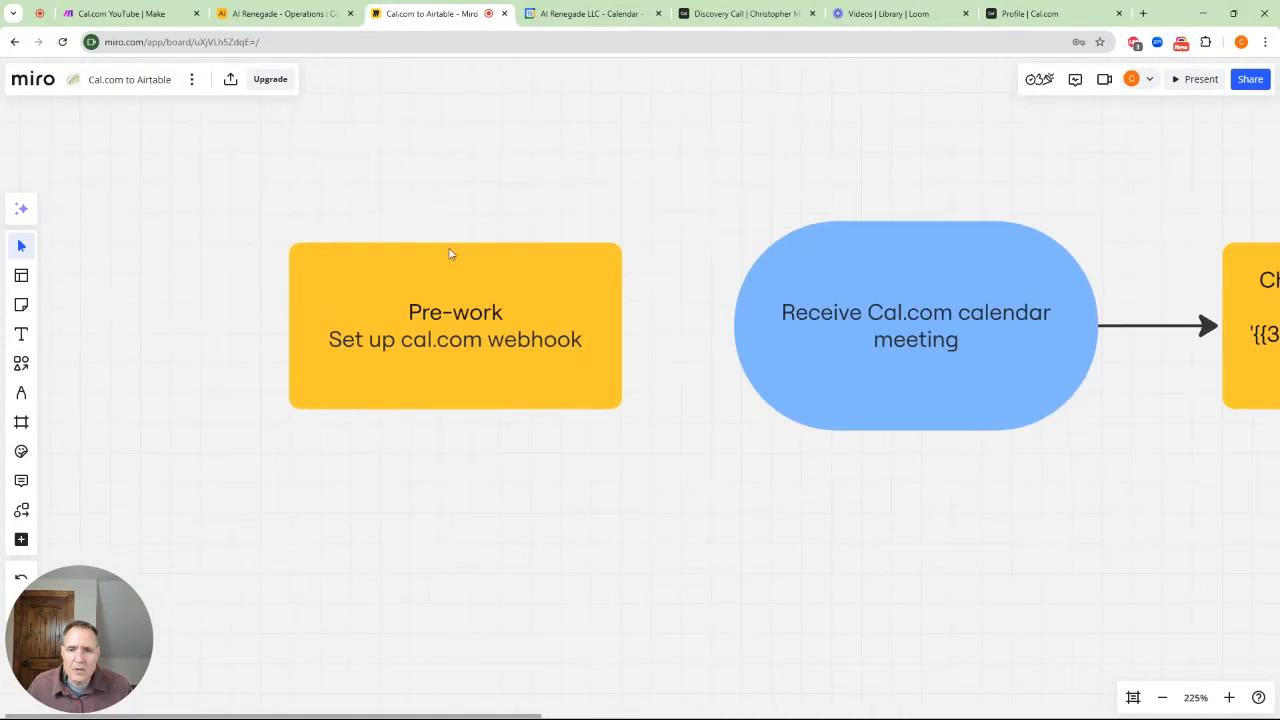
drag(883, 311, 443, 258)
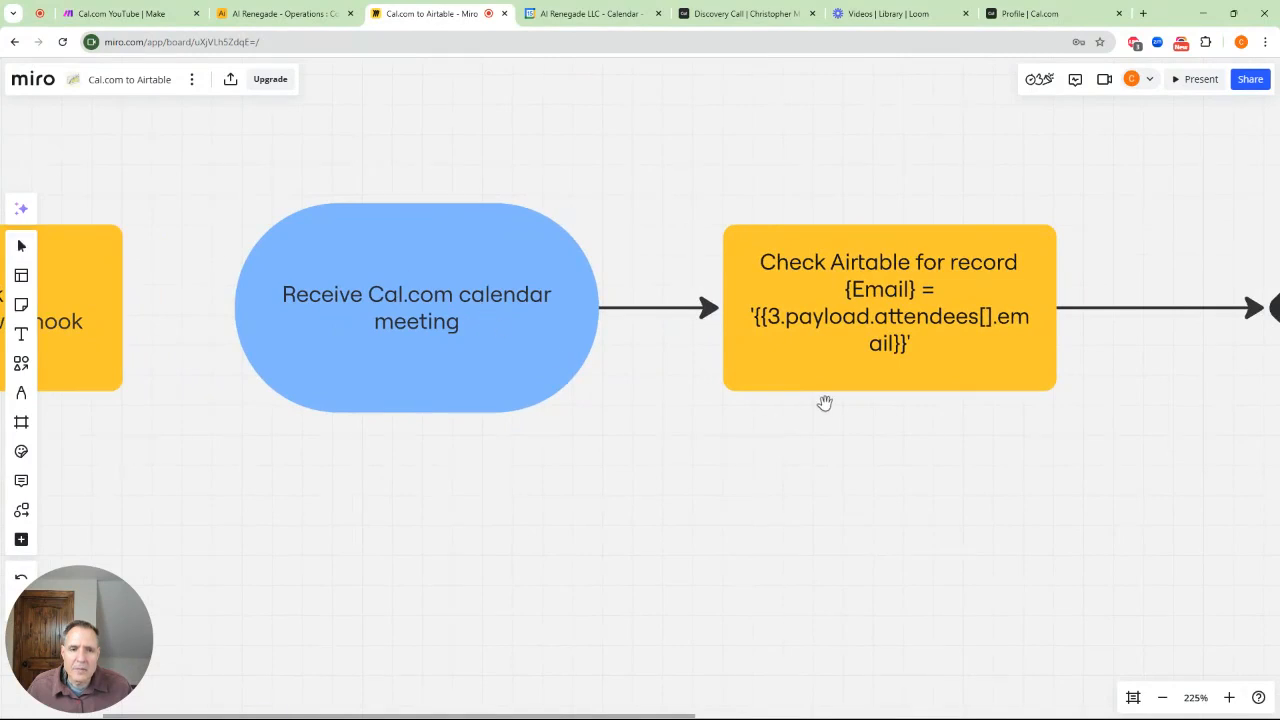
drag(829, 403, 531, 440)
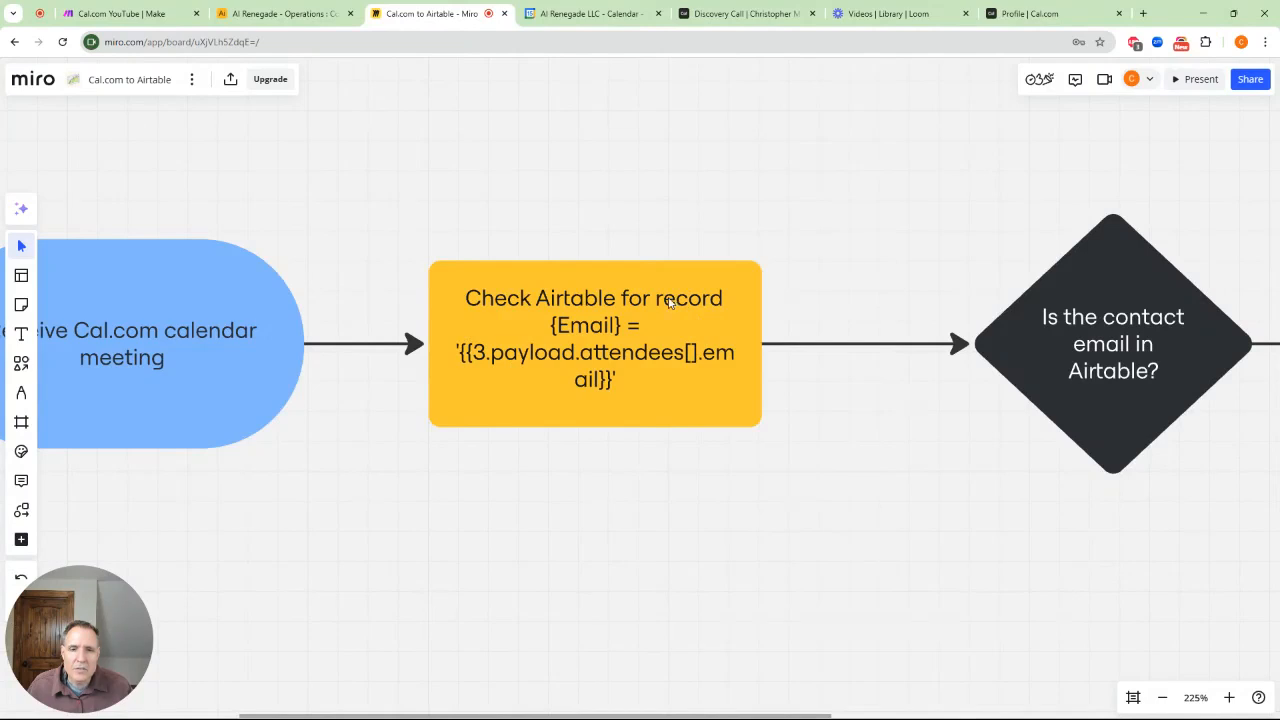
drag(836, 355, 377, 337)
drag(684, 299, 463, 306)
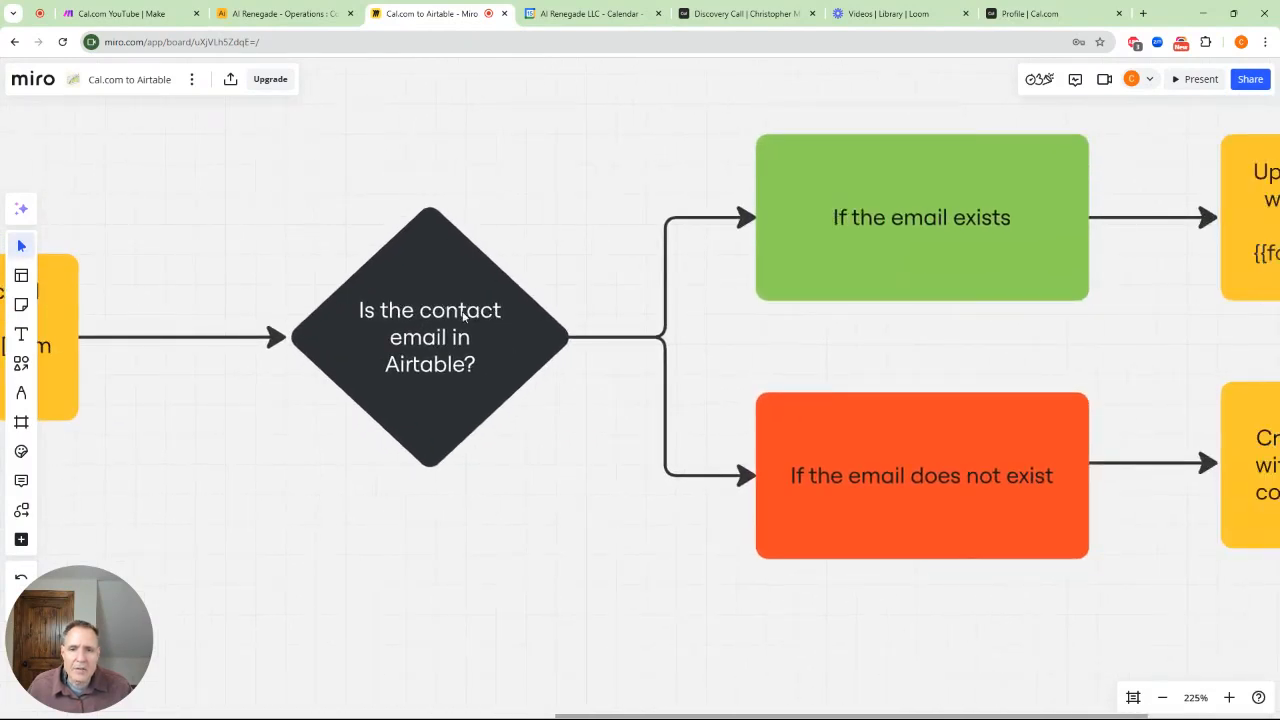
drag(803, 320, 346, 349)
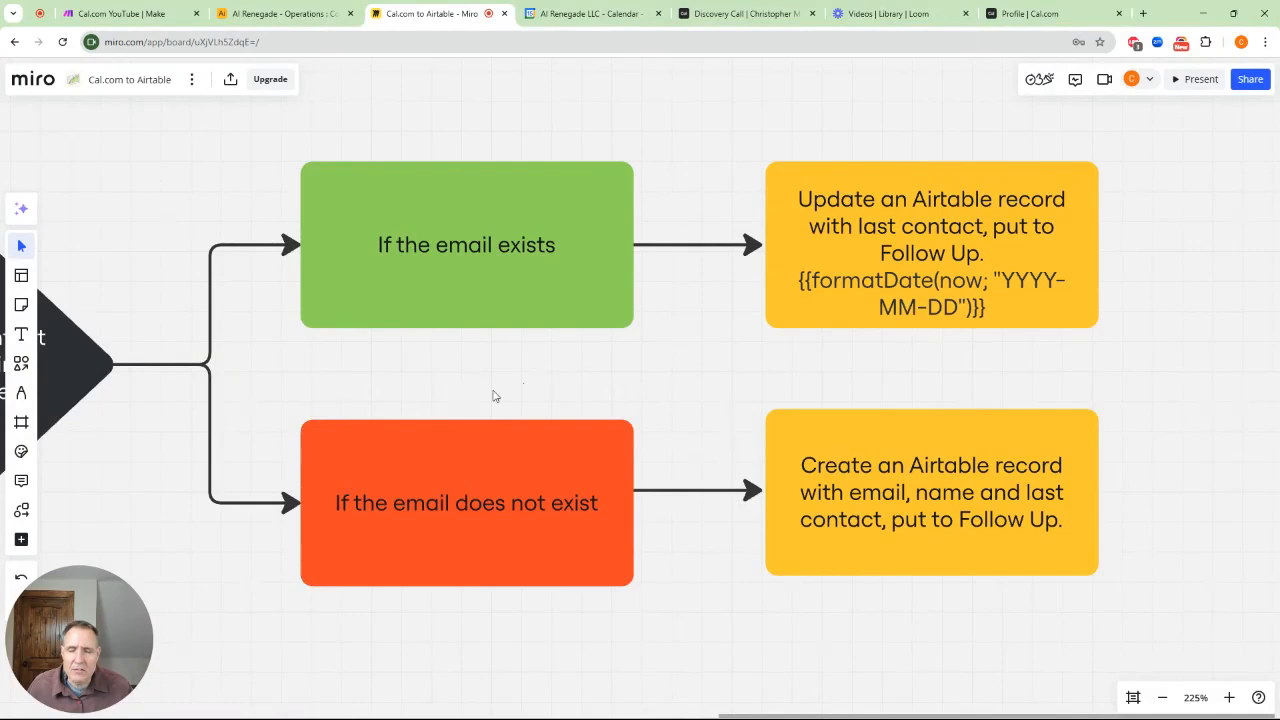
scroll(523, 389, down, 6)
drag(346, 497, 797, 414)
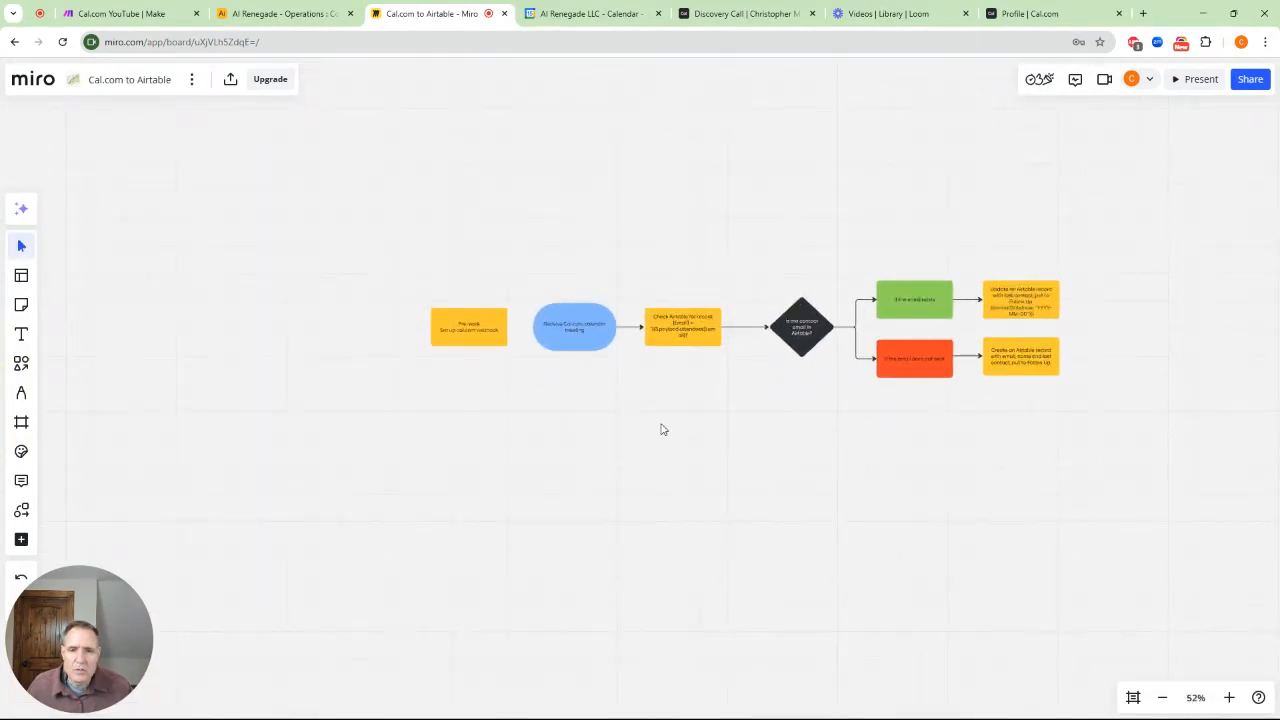
scroll(684, 435, up, 3)
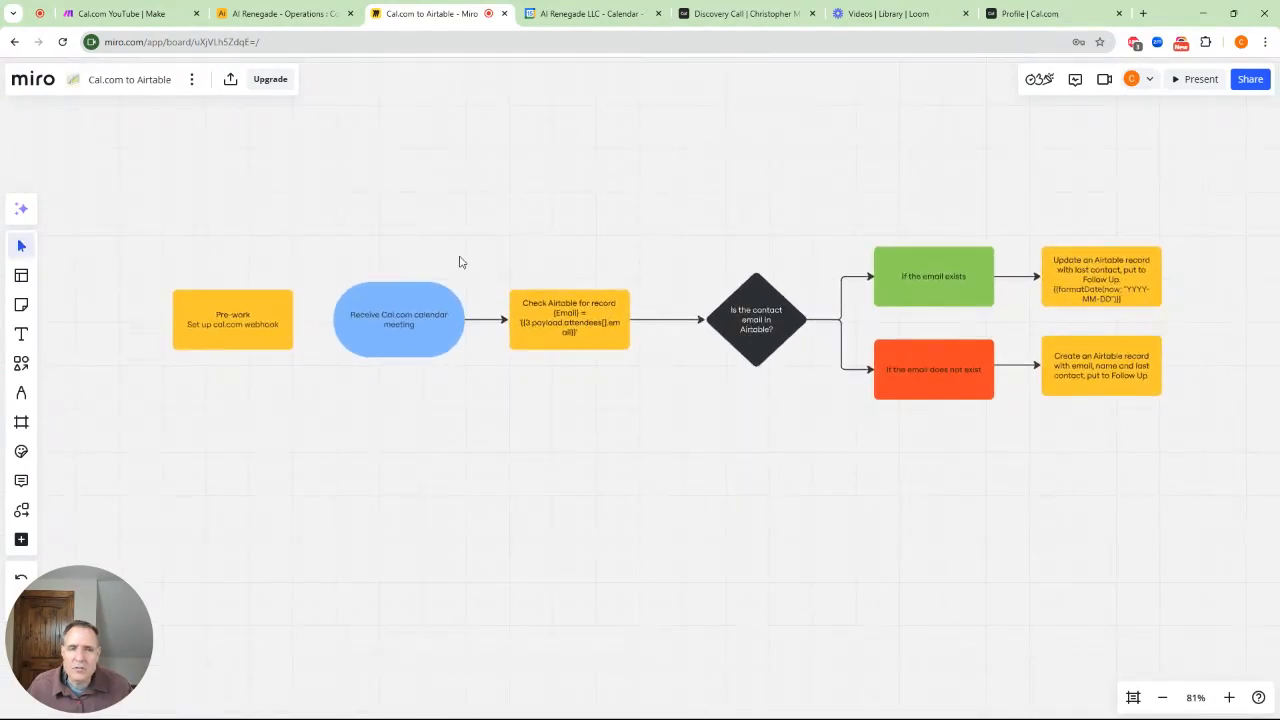
Start a new Make scenario with a Webhooks custom webhook as its trigger
click(130, 17)
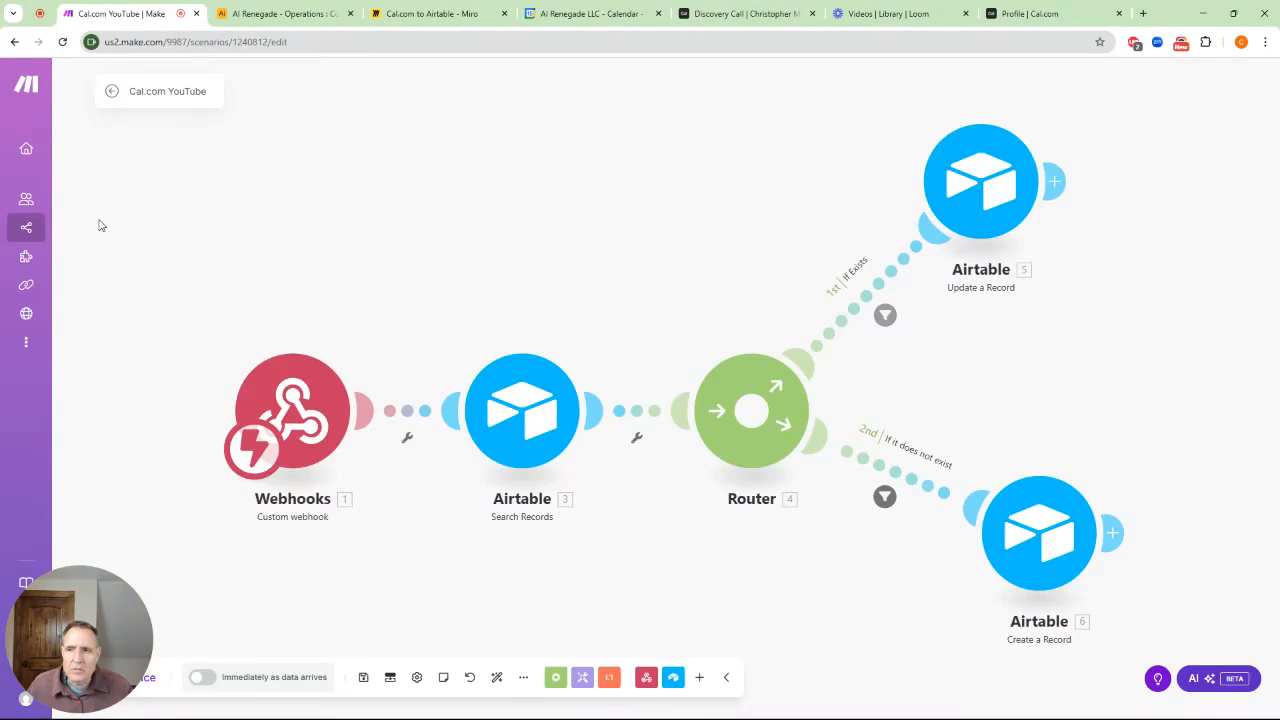
click(40, 229)
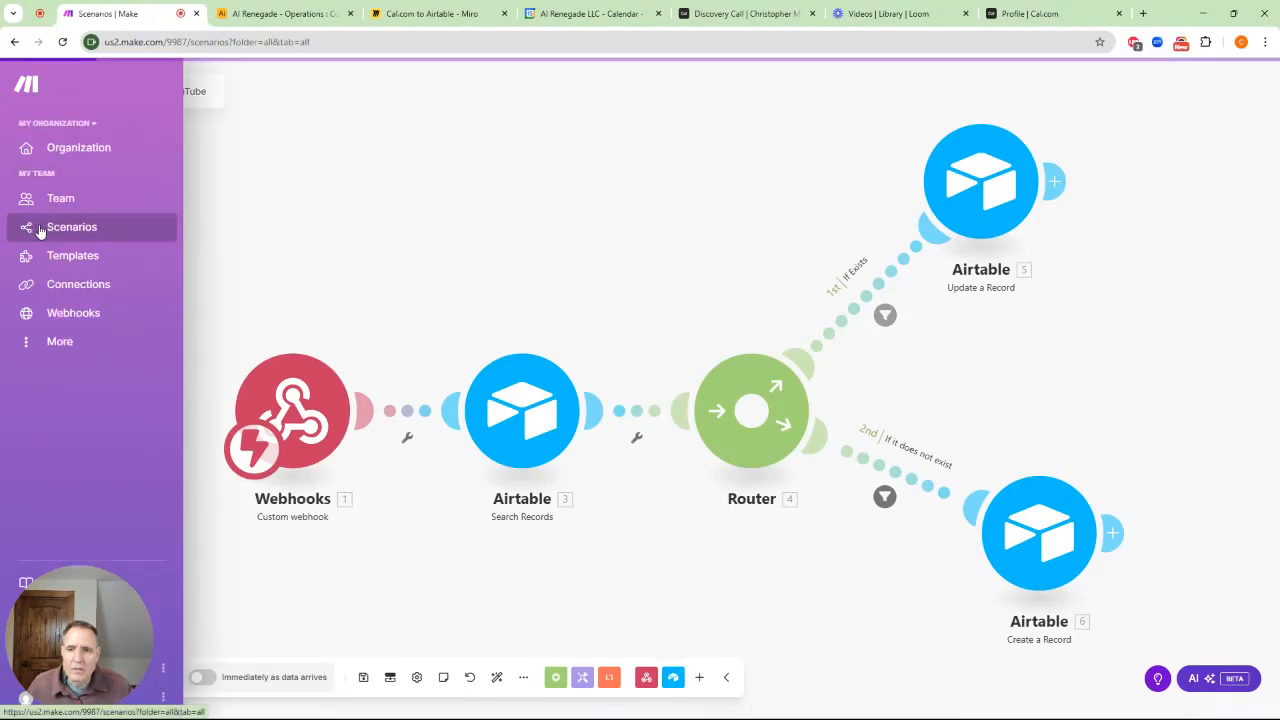
click(1170, 87)
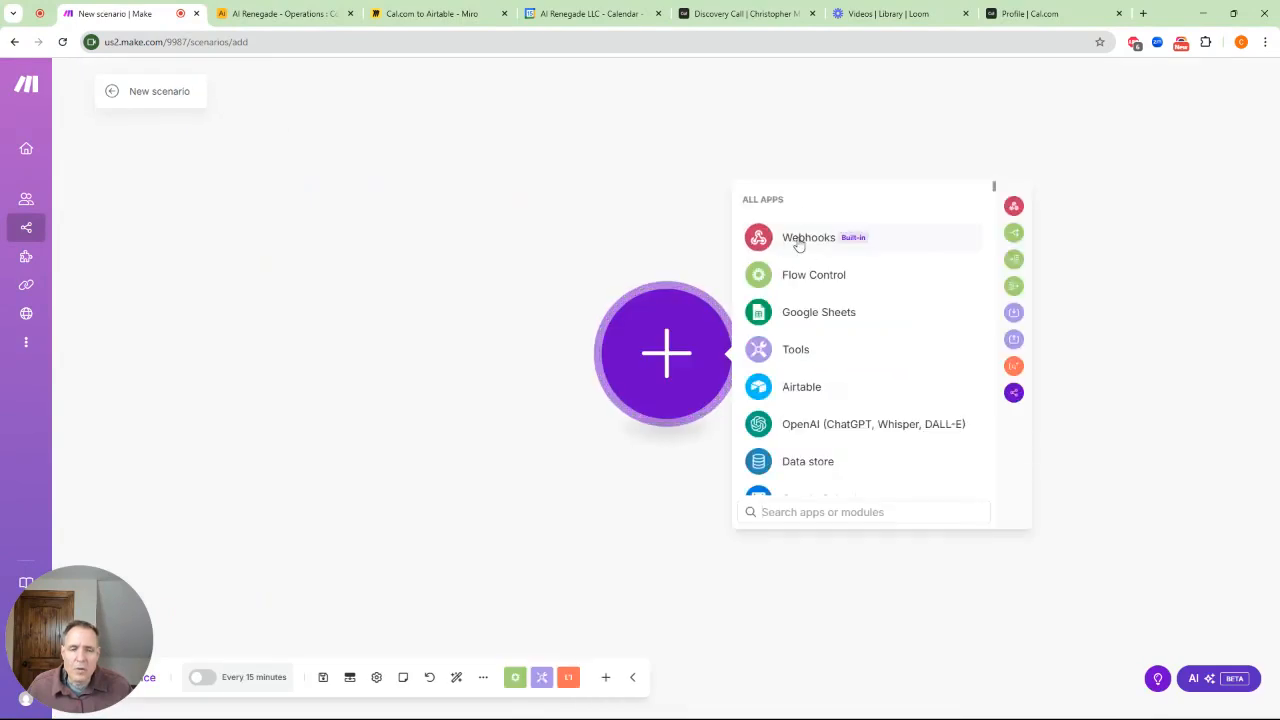
click(799, 240)
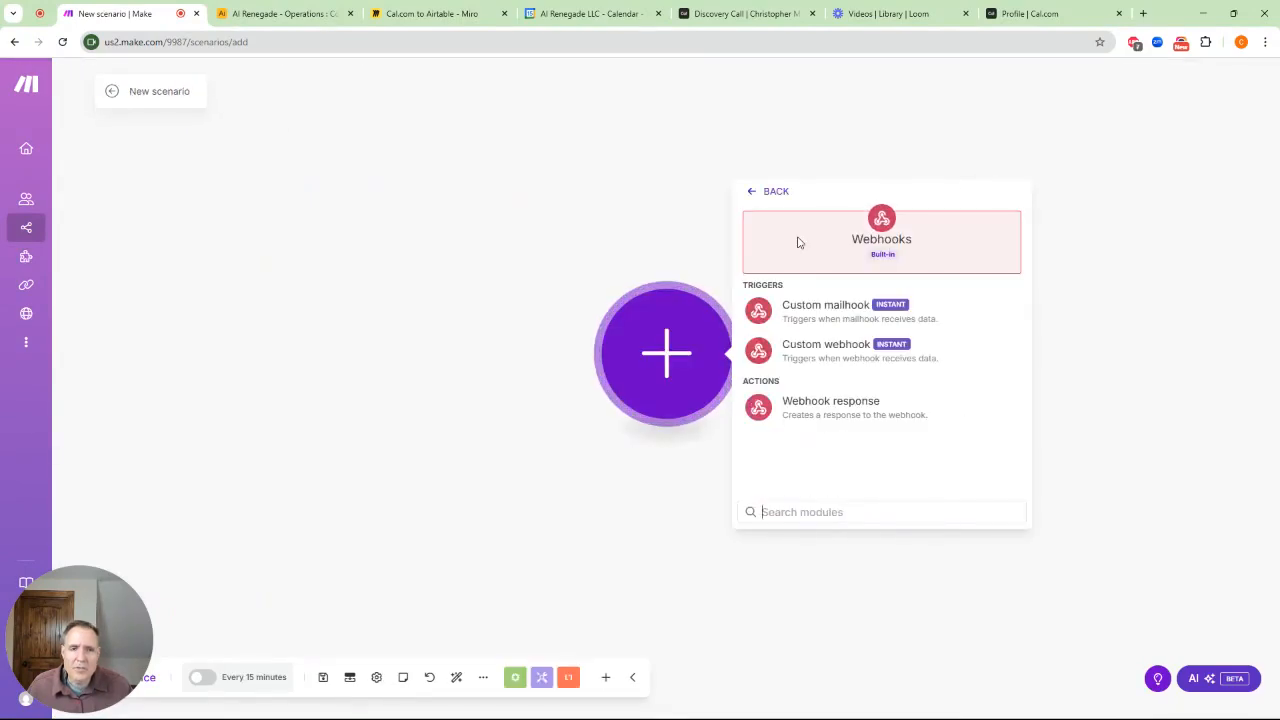
click(820, 358)
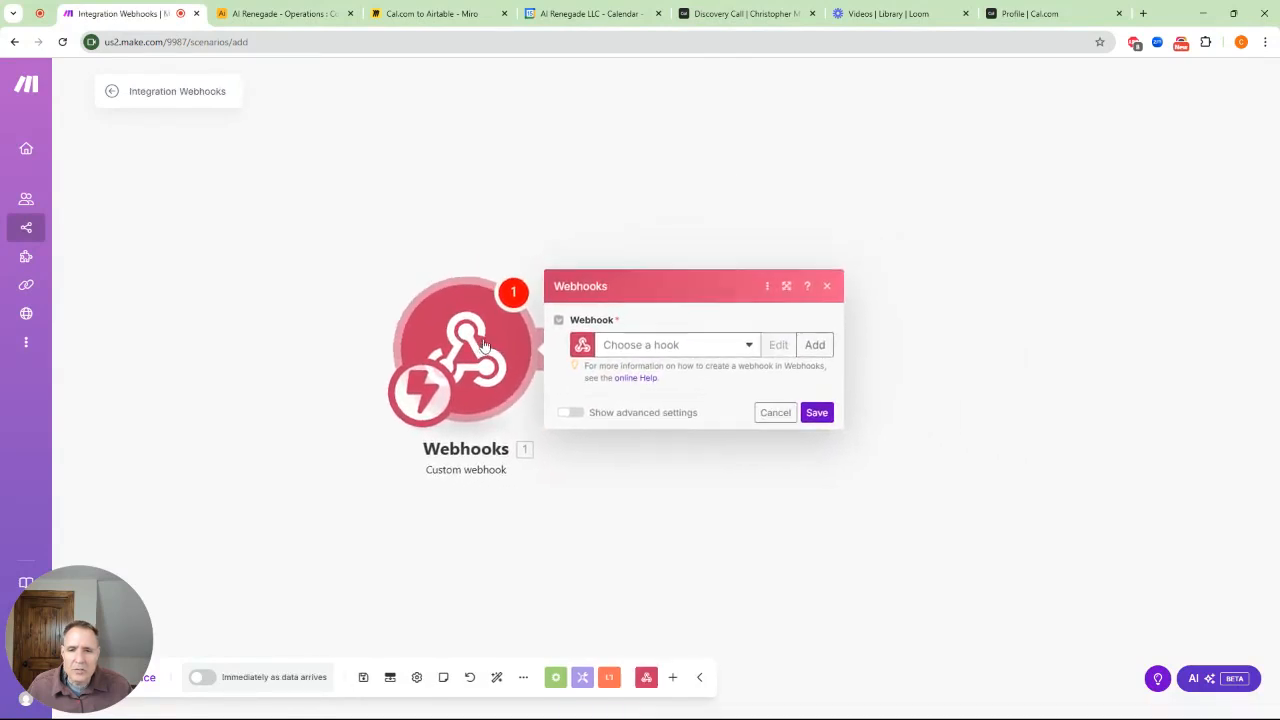
Add a webhook named 'Cal.com YouTube', save it, and copy its address
click(788, 366)
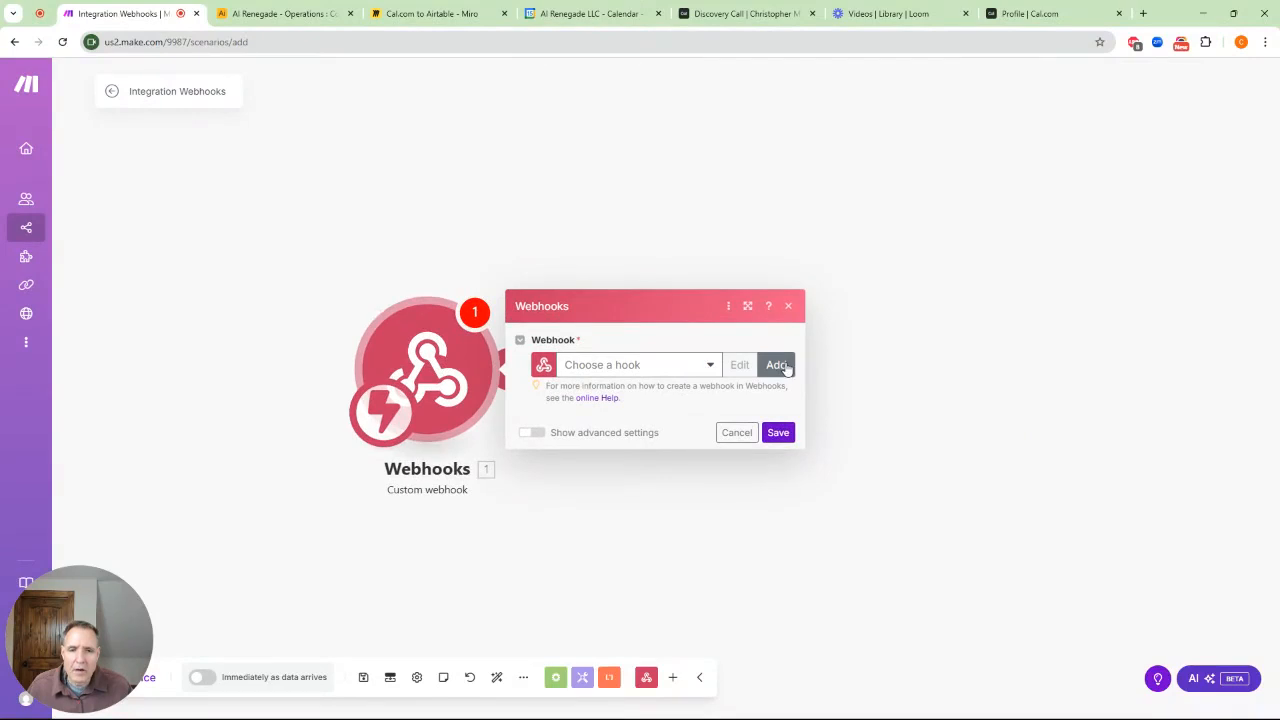
drag(998, 311, 810, 313)
text(Ca)
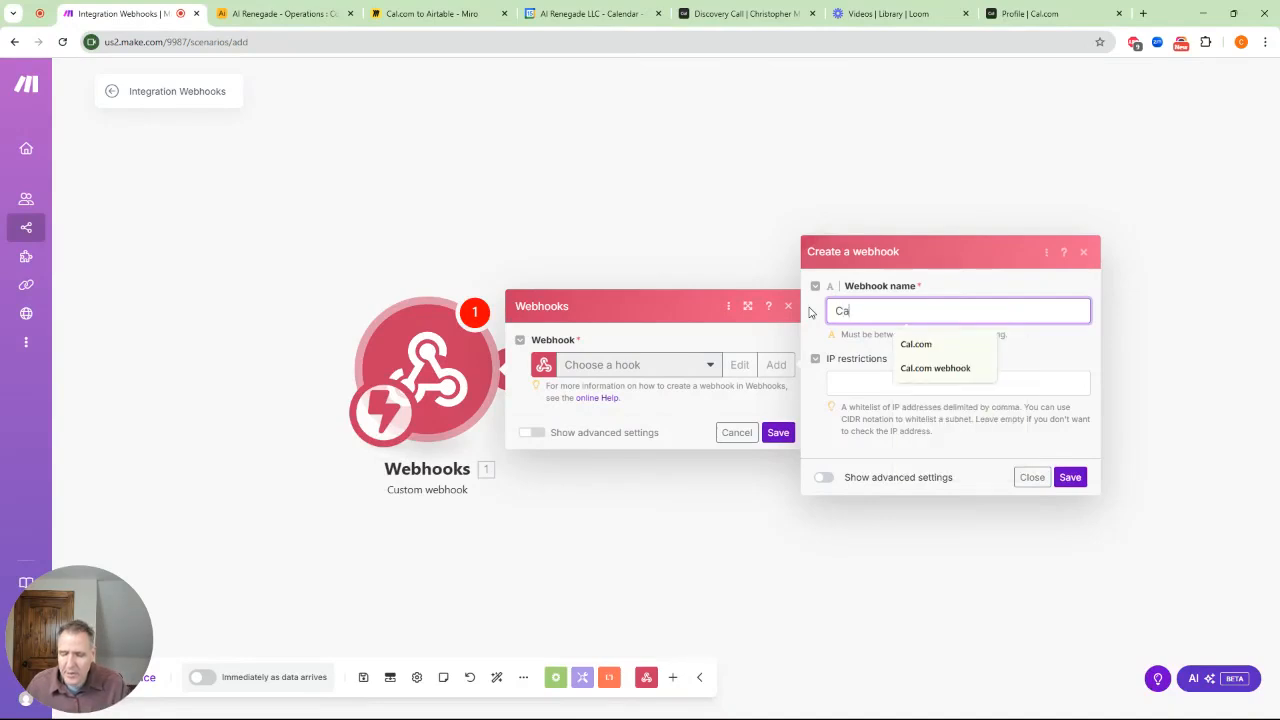
text(l.com T)
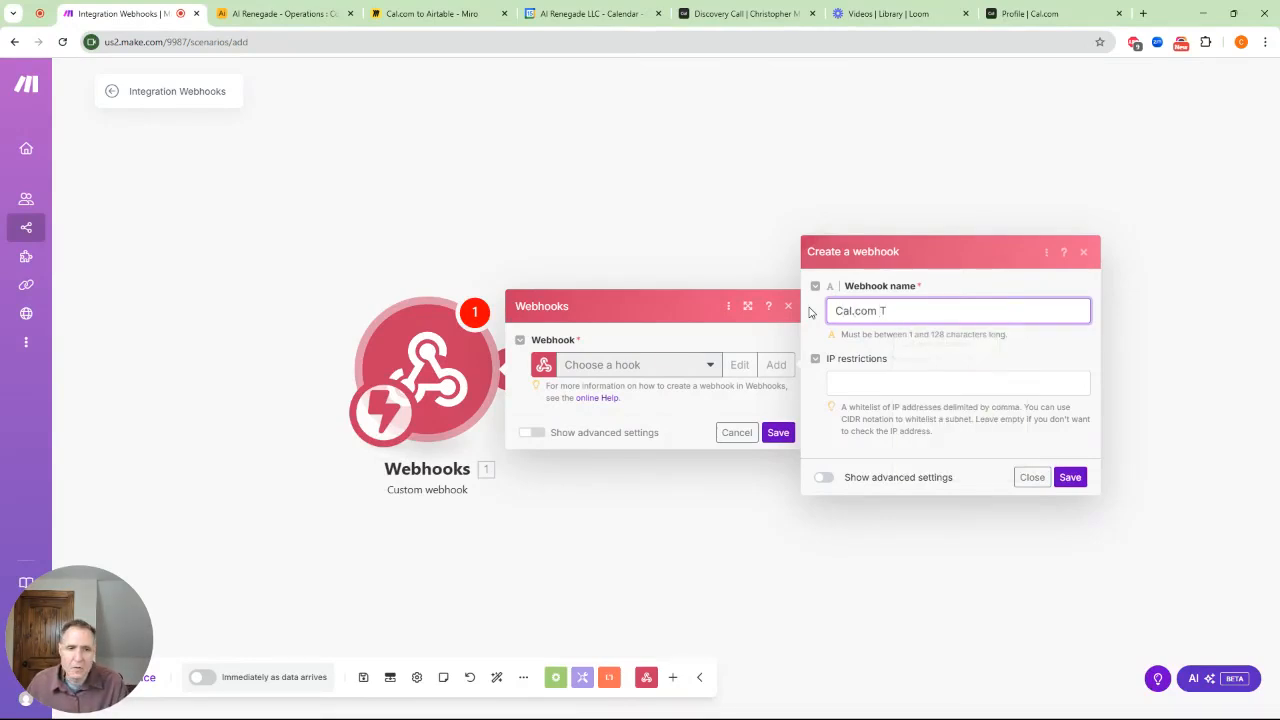
key(BackSpace)
text(YOuTube)
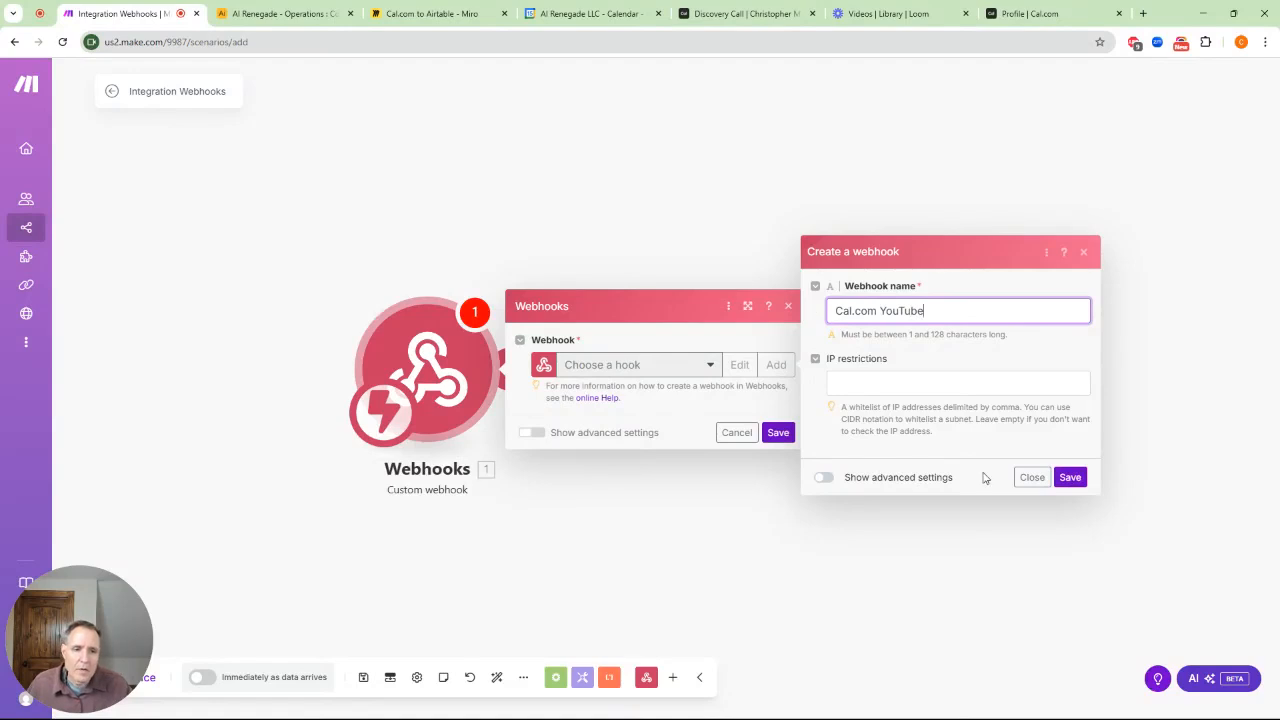
click(1069, 477)
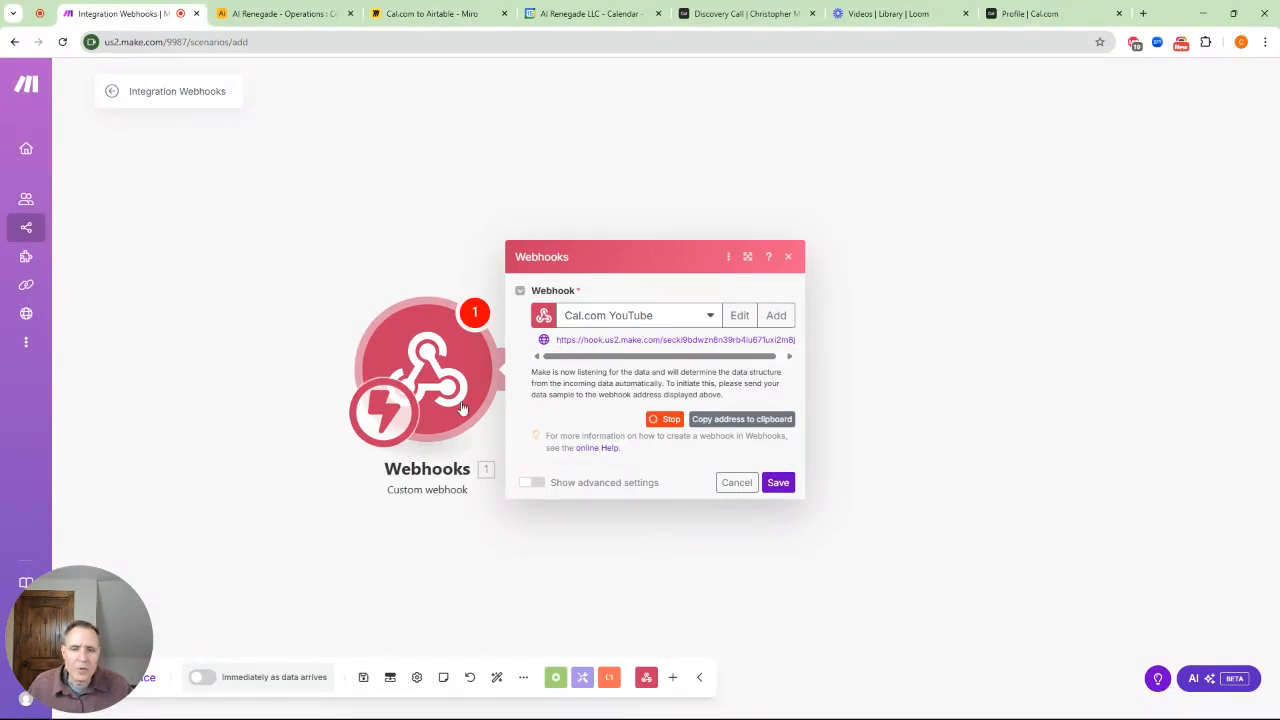
click(736, 422)
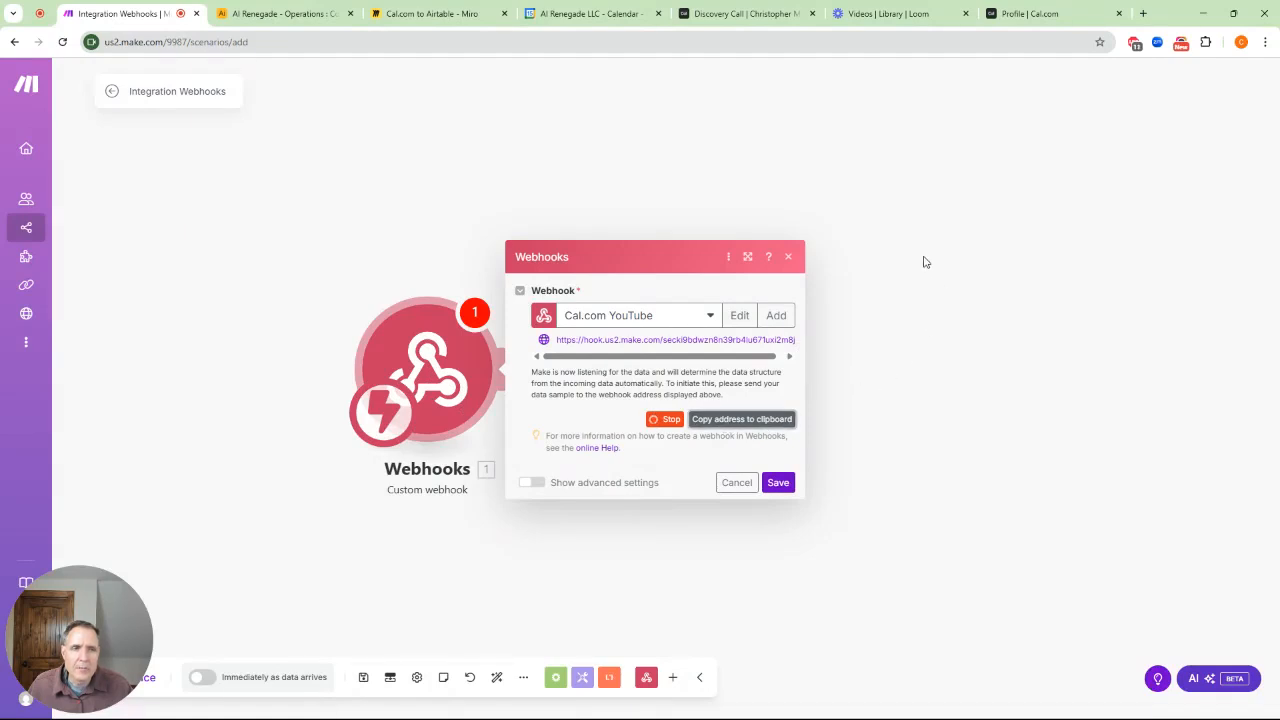
Create a new Cal.com webhook whose Subscriber URL is the copied Make address
click(1050, 17)
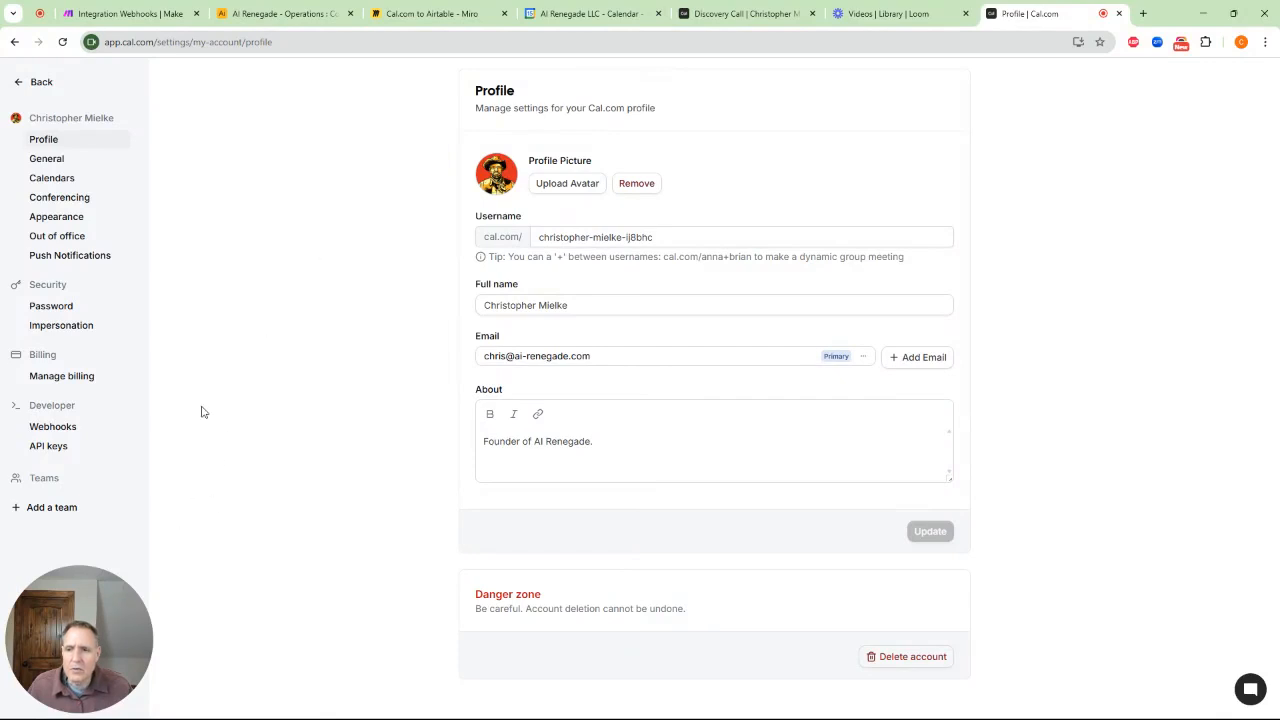
click(50, 430)
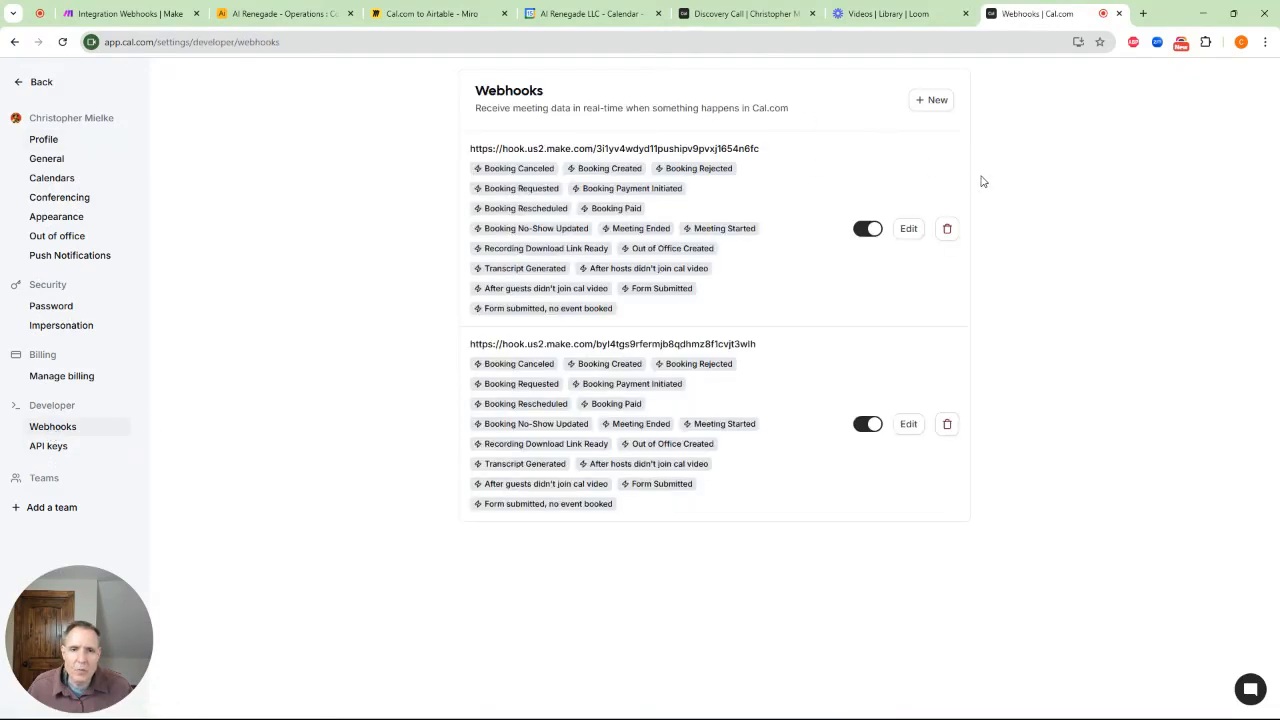
click(931, 100)
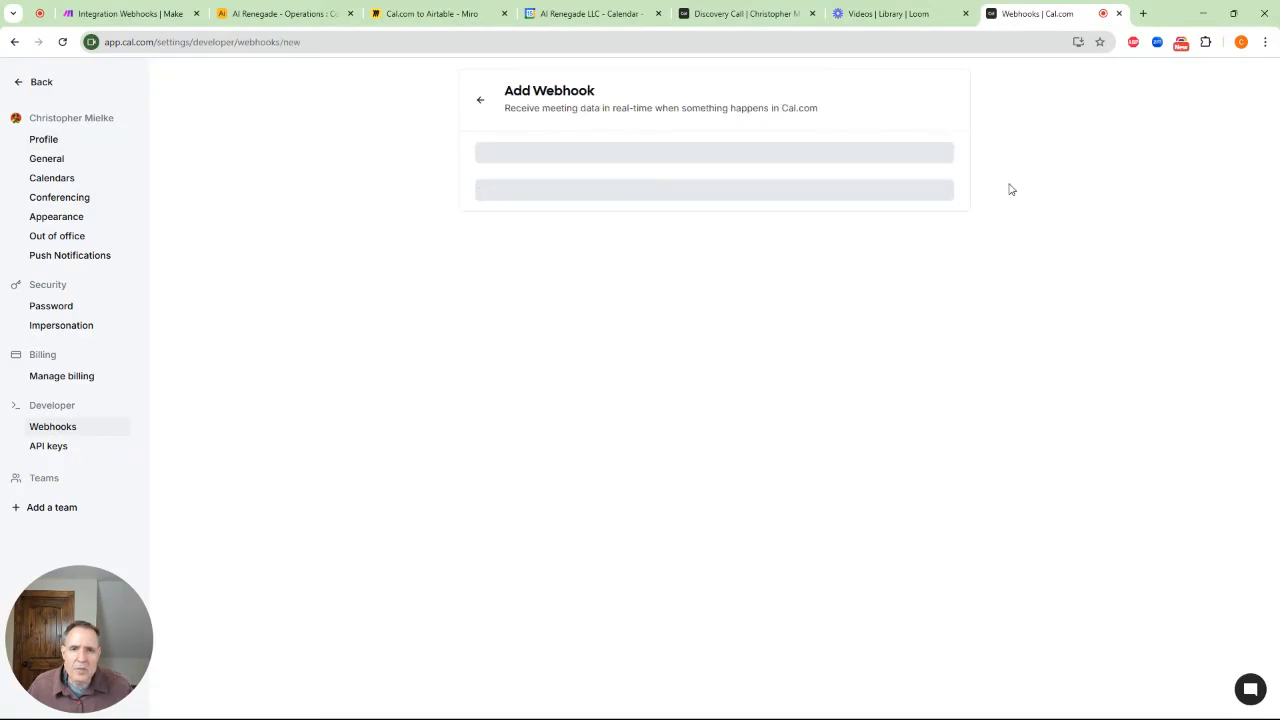
click(551, 175)
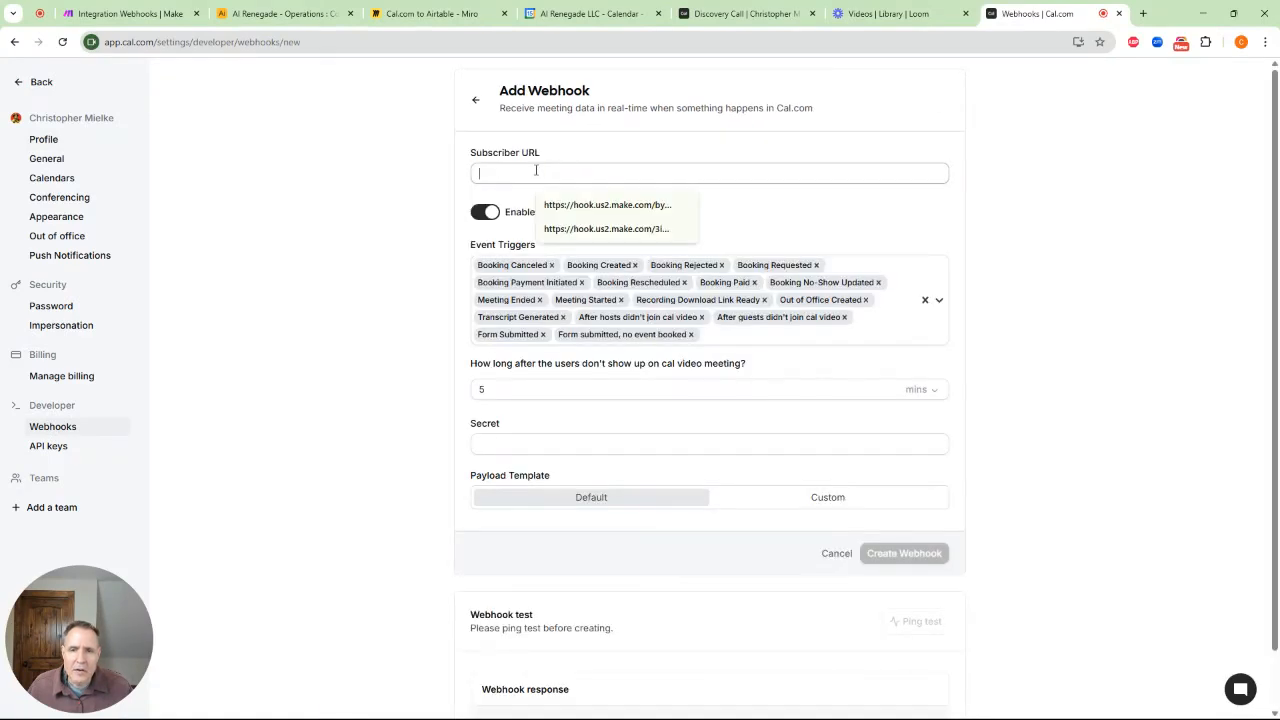
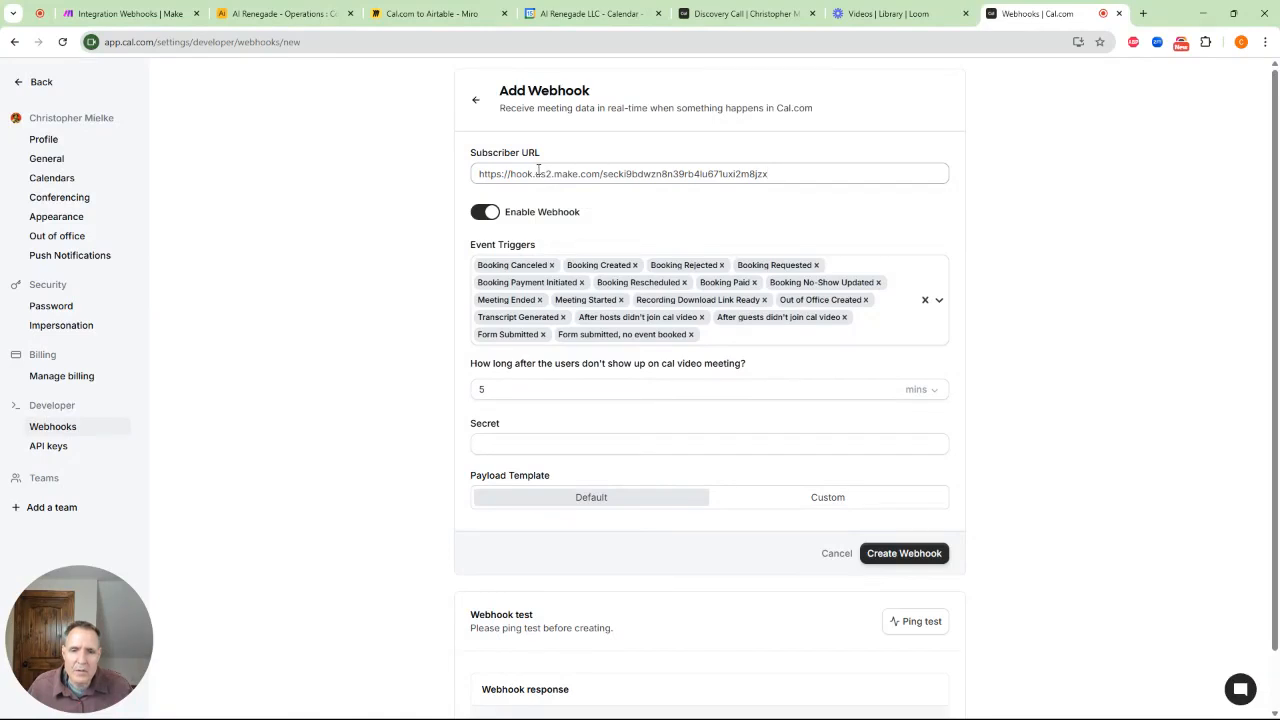
click(906, 553)
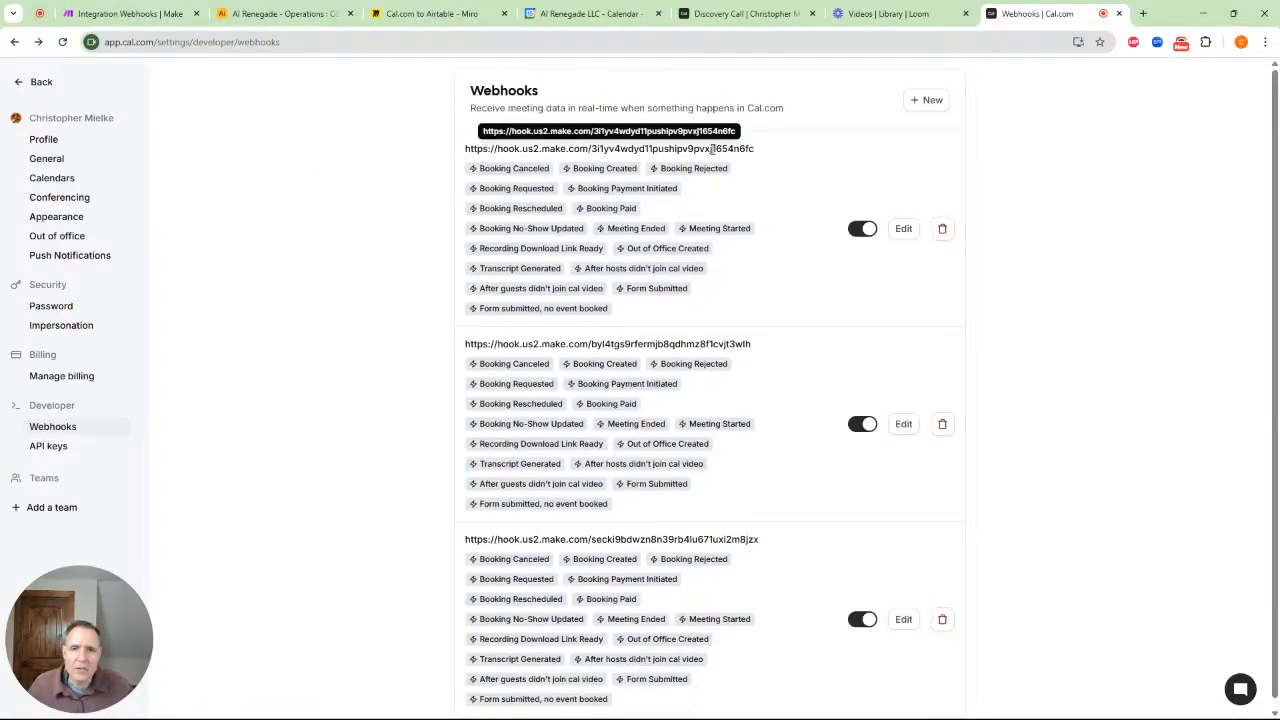
click(130, 14)
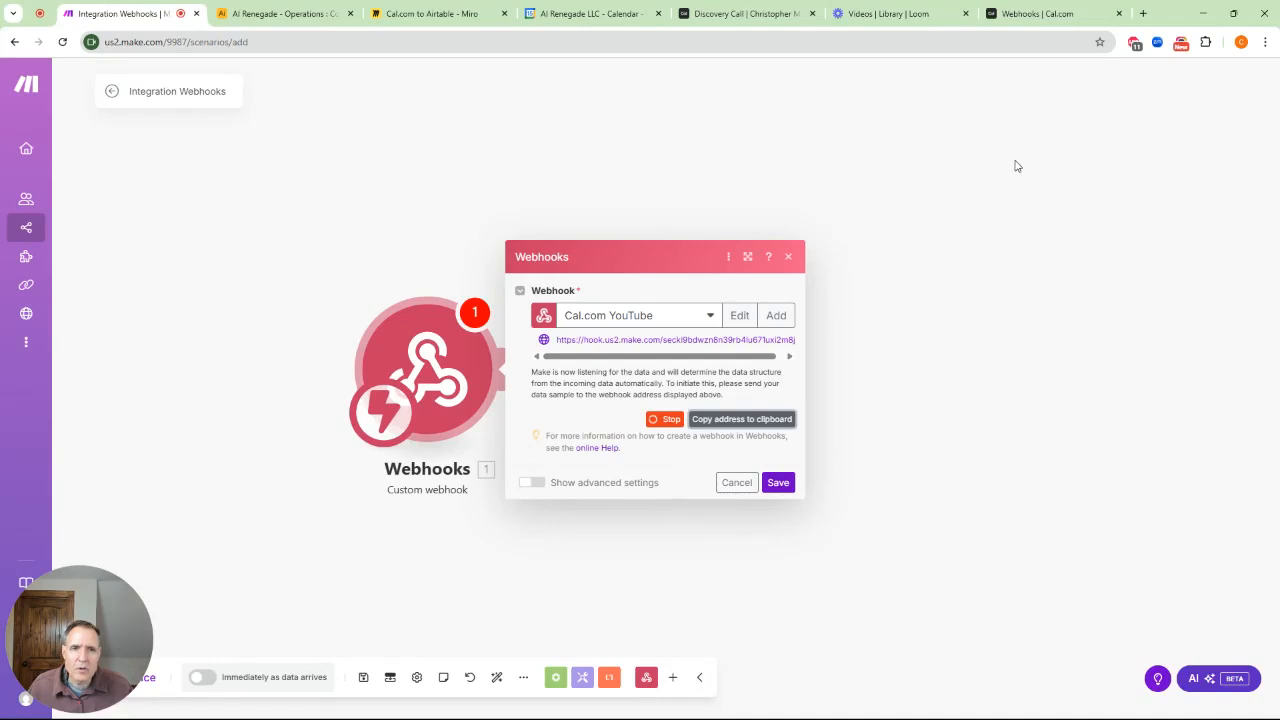
Check that the Make webhook is listening for data
click(725, 13)
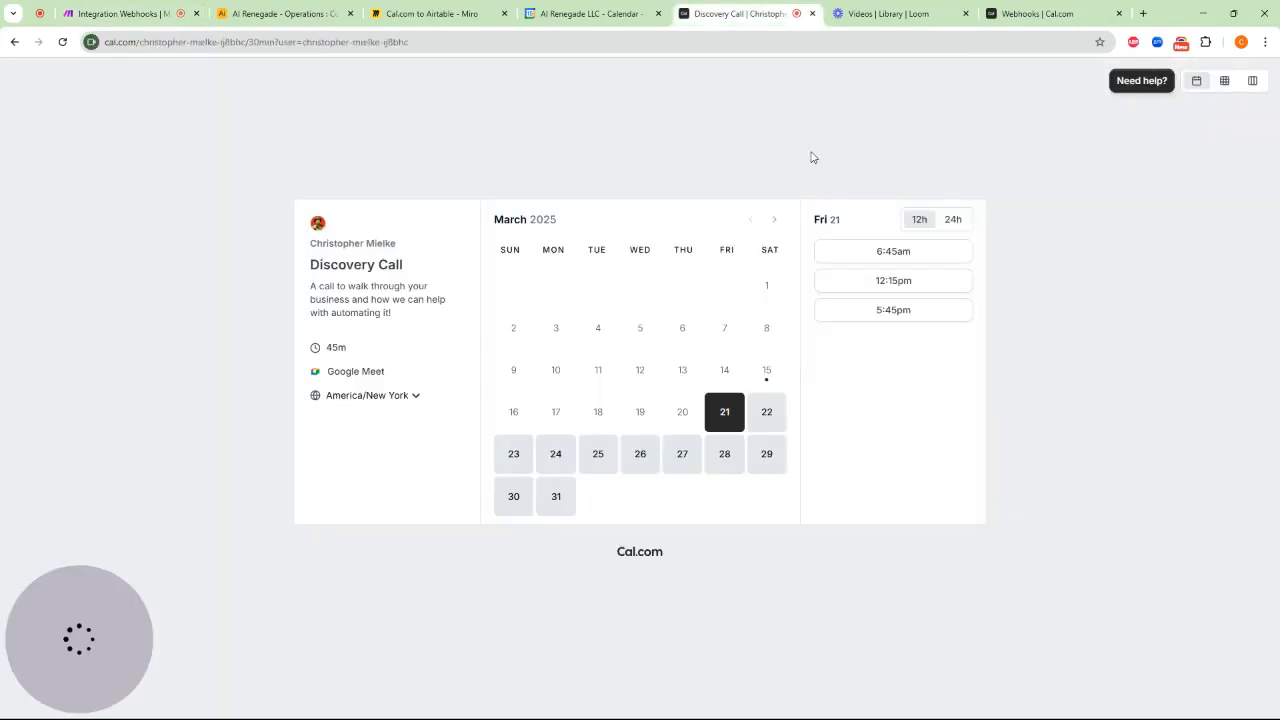
click(1035, 13)
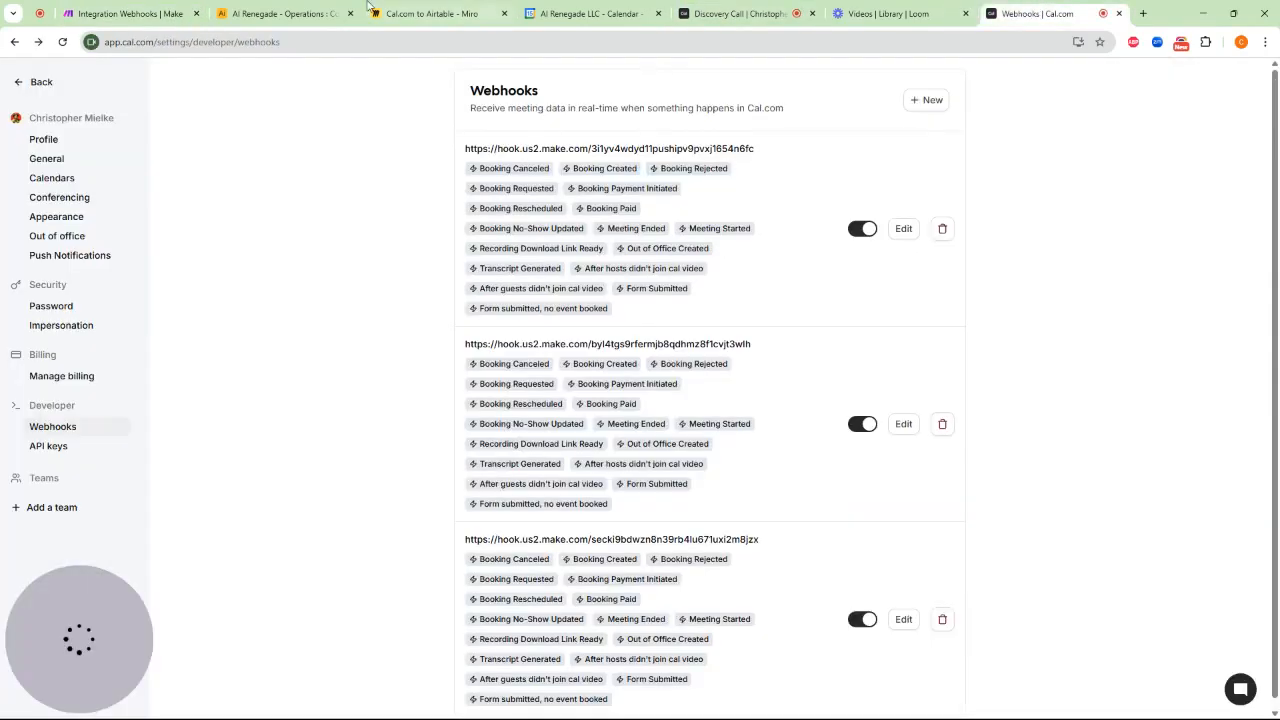
click(147, 14)
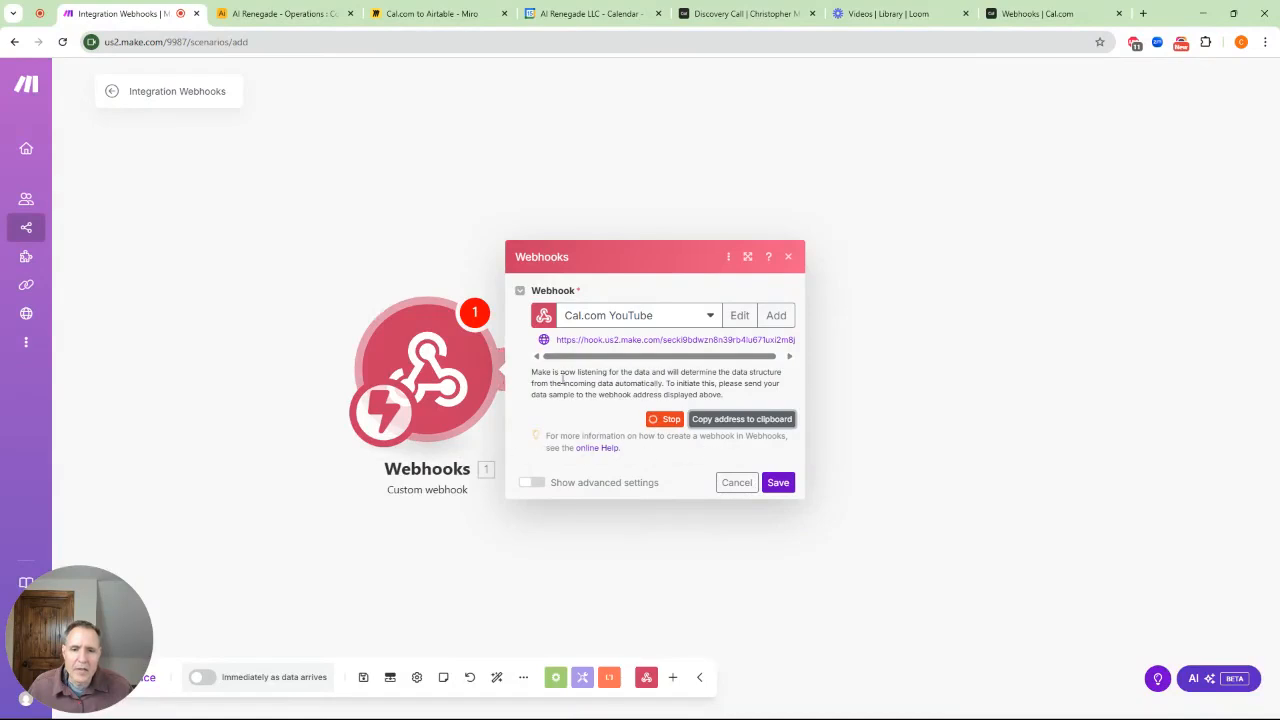
drag(538, 372, 784, 380)
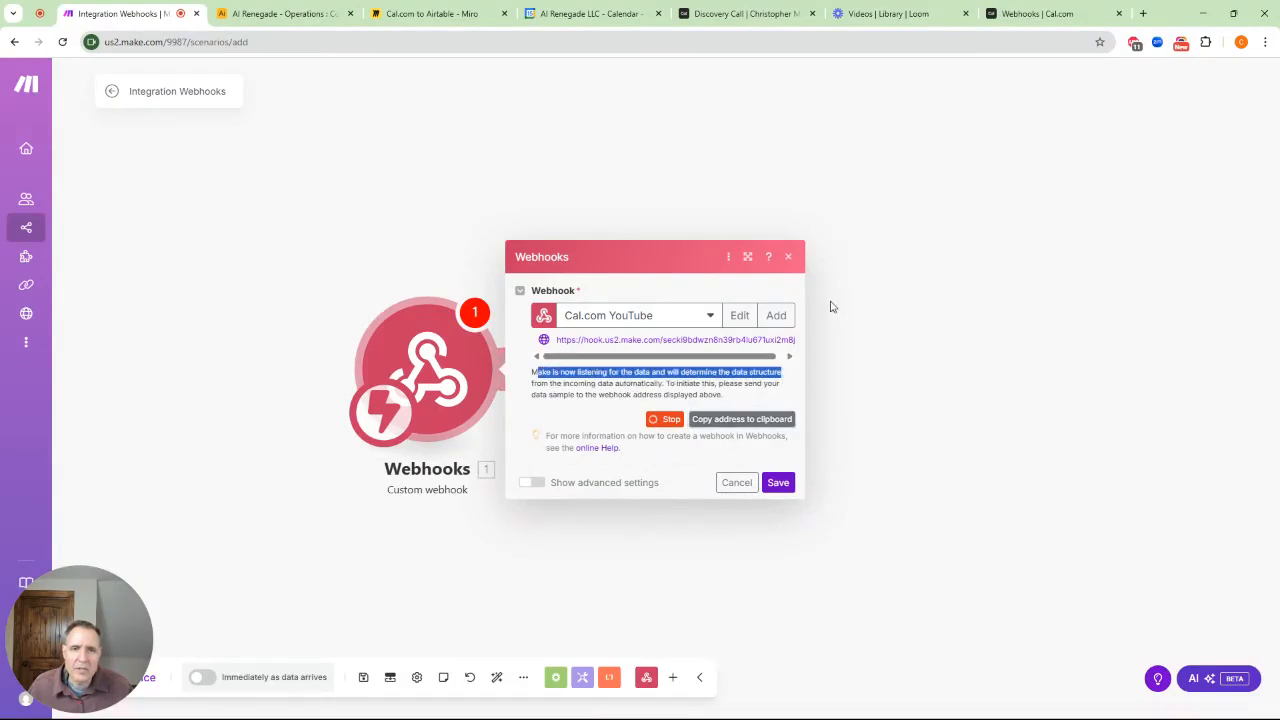
Book a test Discovery Call for Friday, March 21 at 6:45am
click(748, 28)
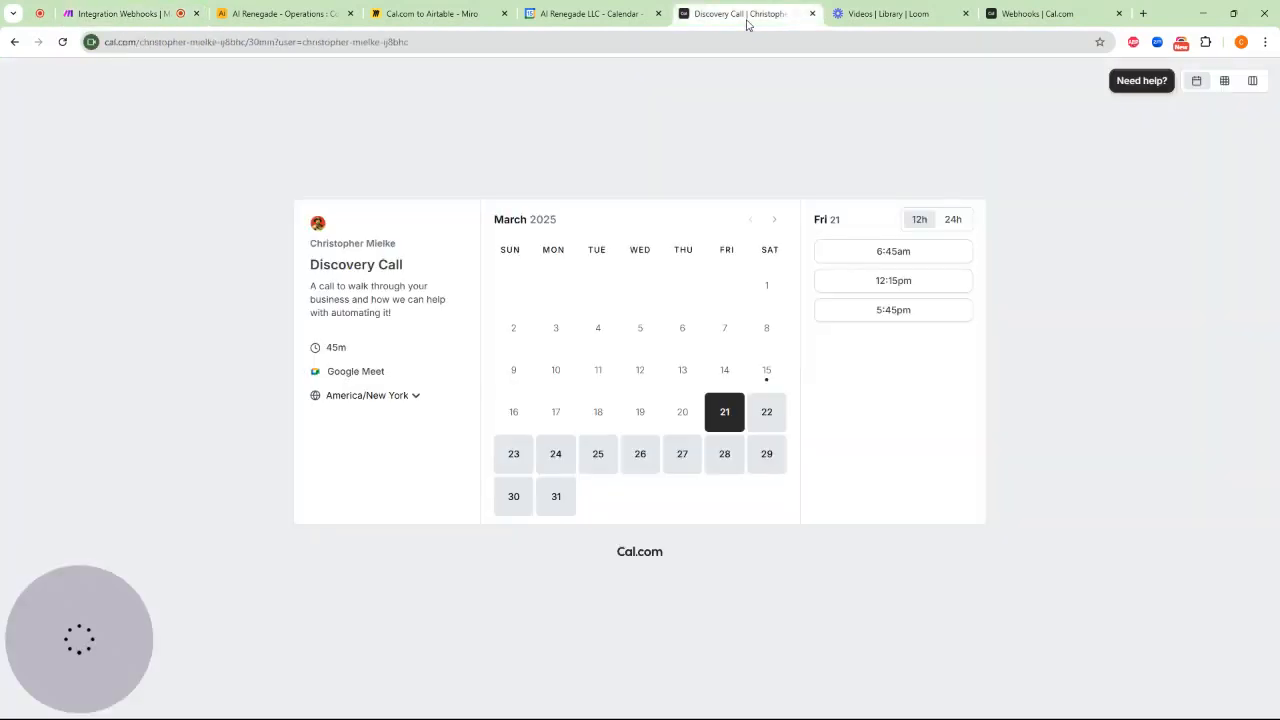
click(869, 252)
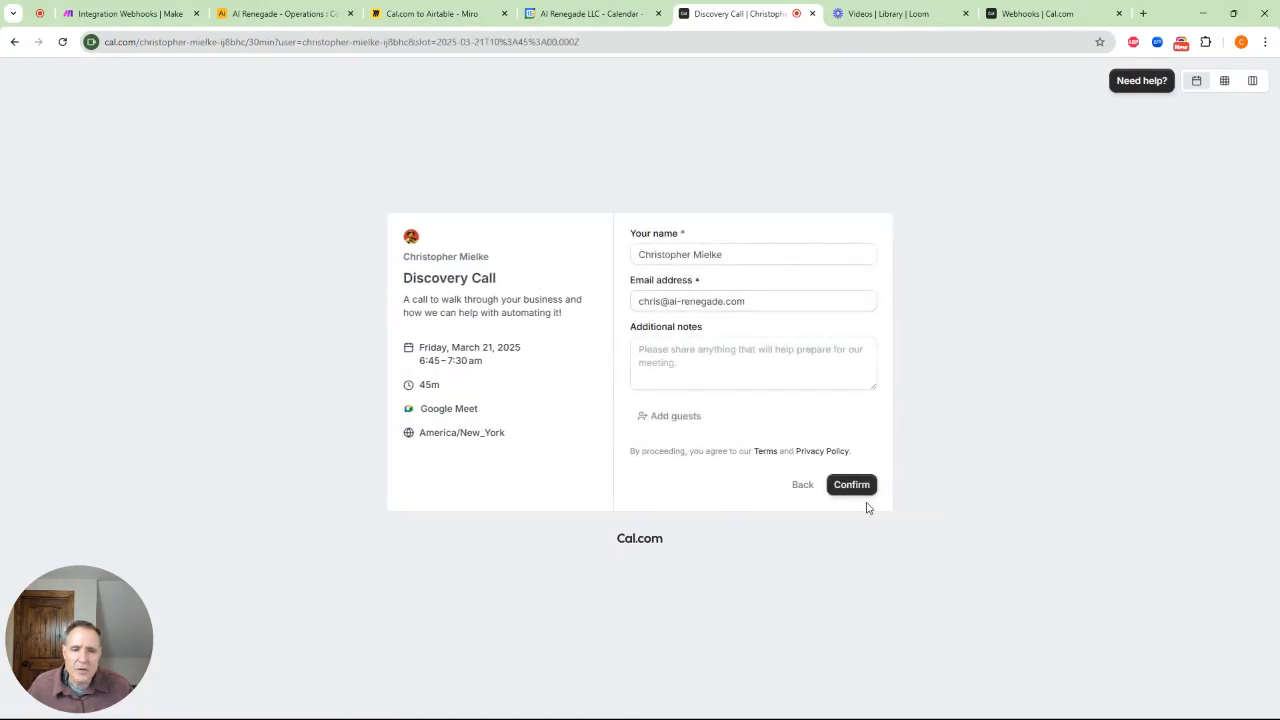
click(866, 488)
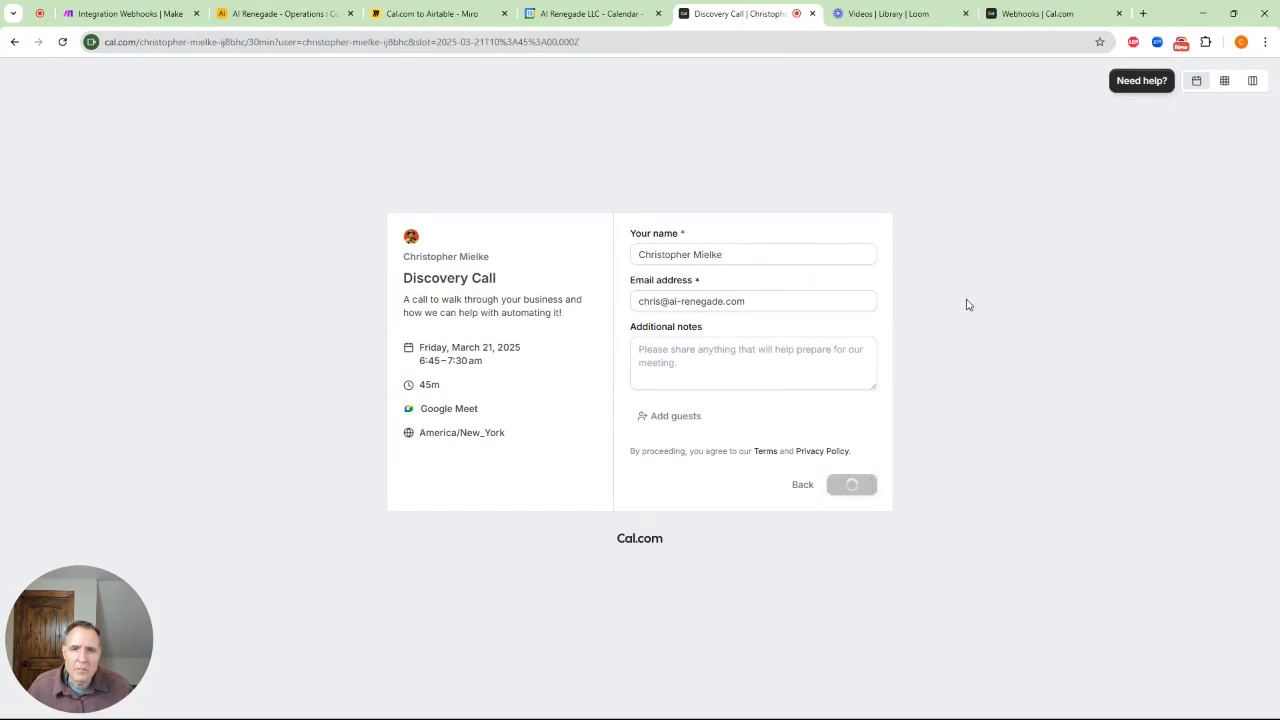
click(130, 16)
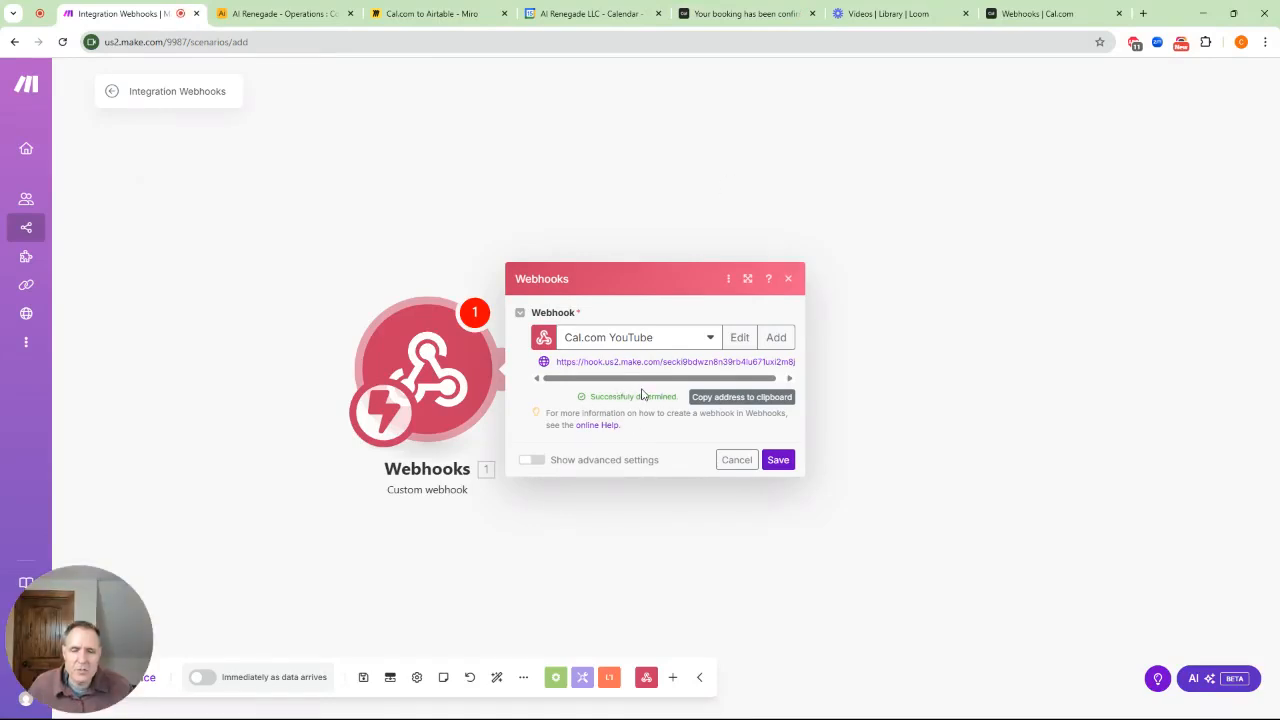
Save the webhook trigger and rename the scenario from 'Integration Webhooks' to 'Cal.com YouTube Demo'
click(778, 459)
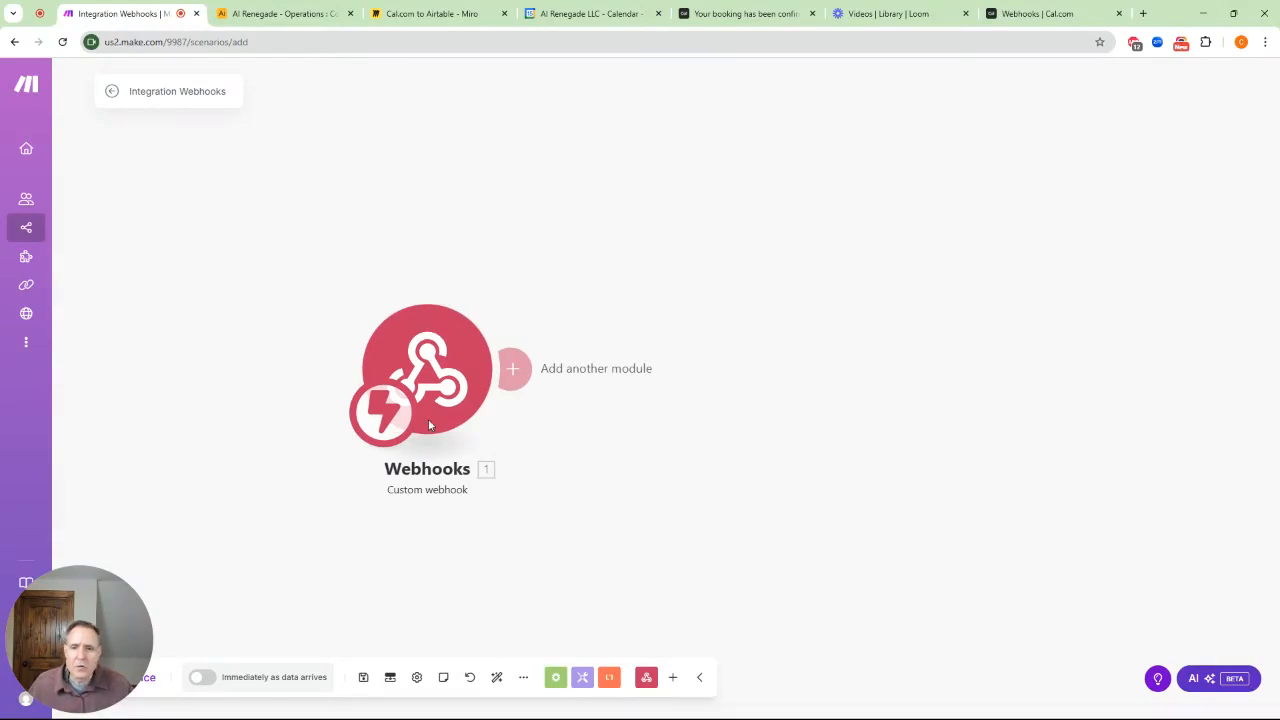
drag(432, 358, 401, 359)
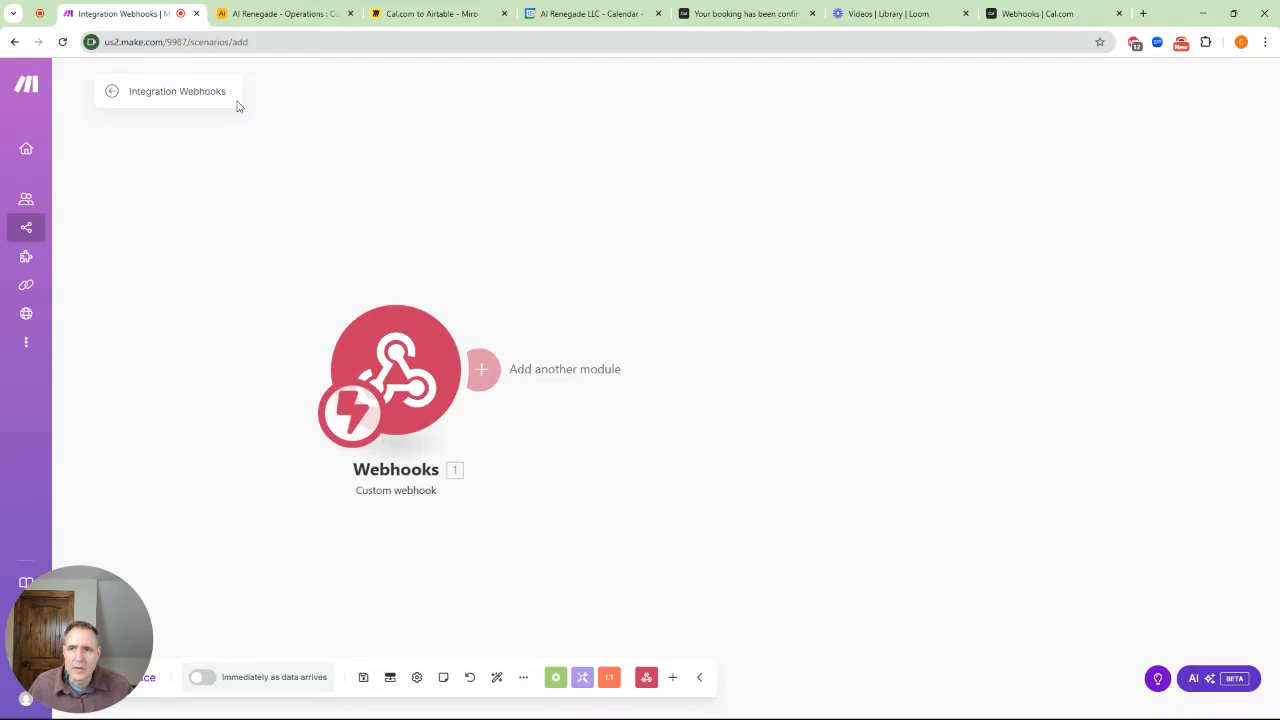
click(206, 92)
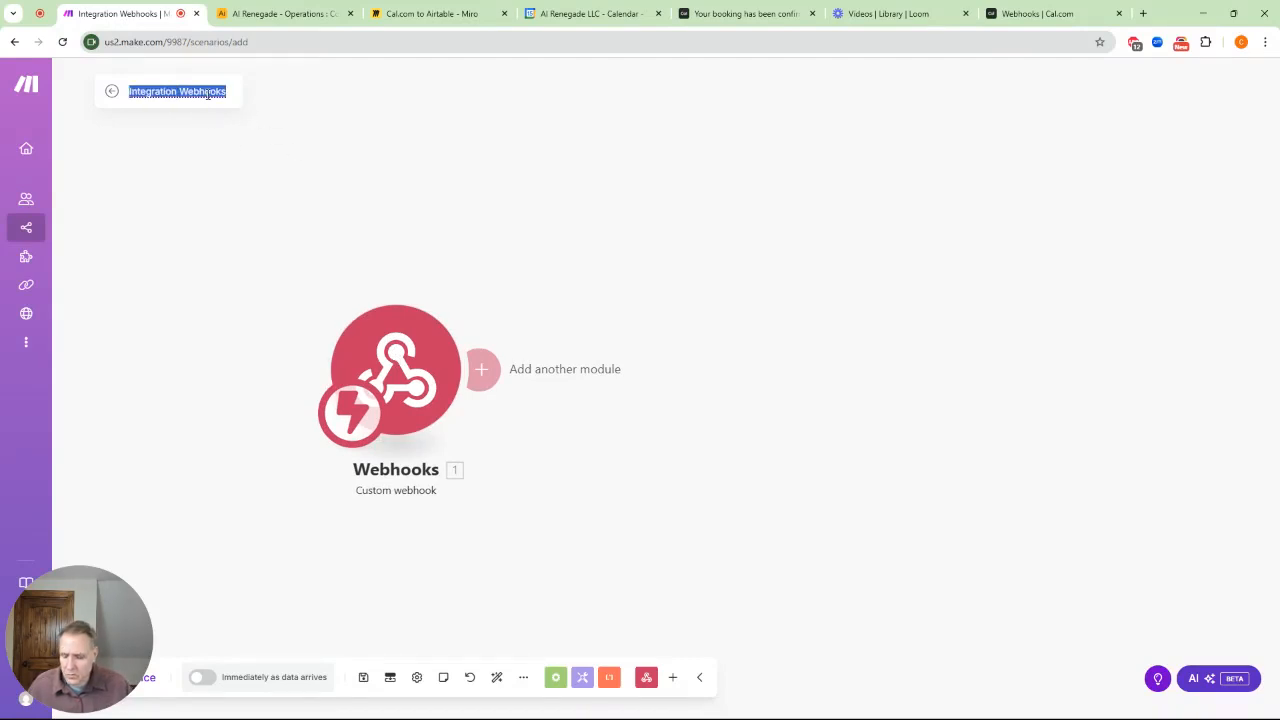
text(Cal.)
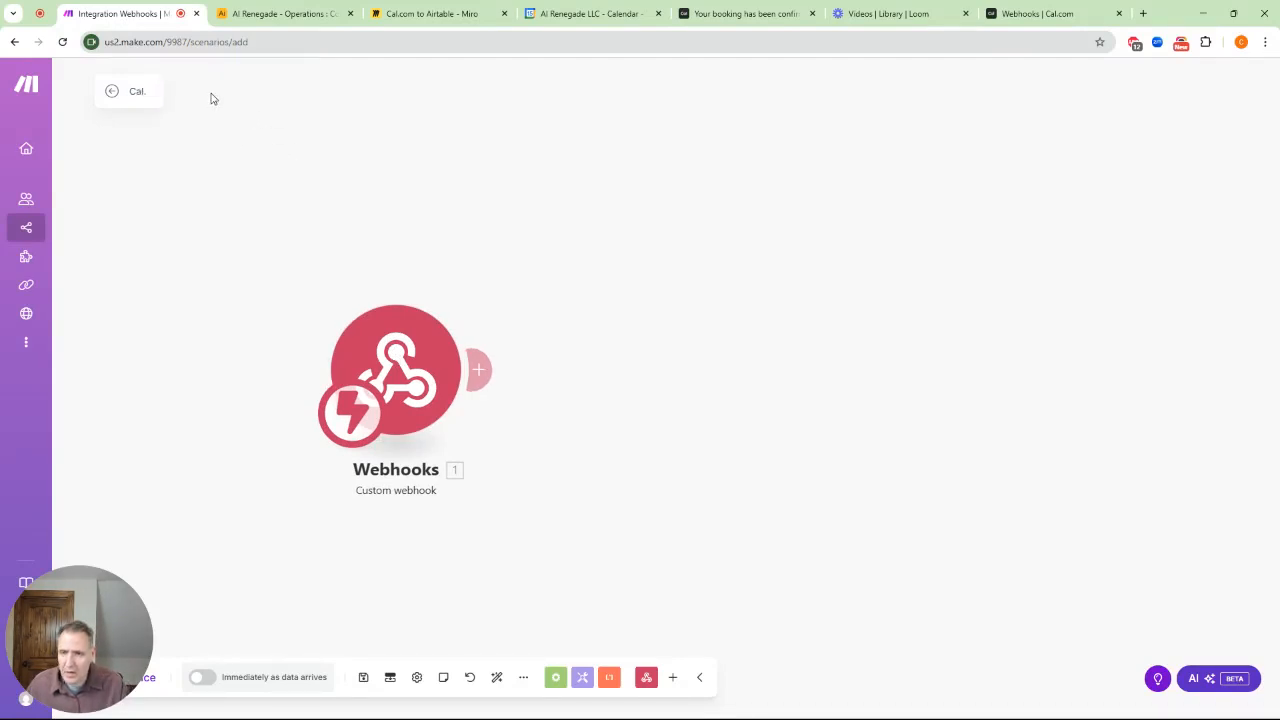
text(com You)
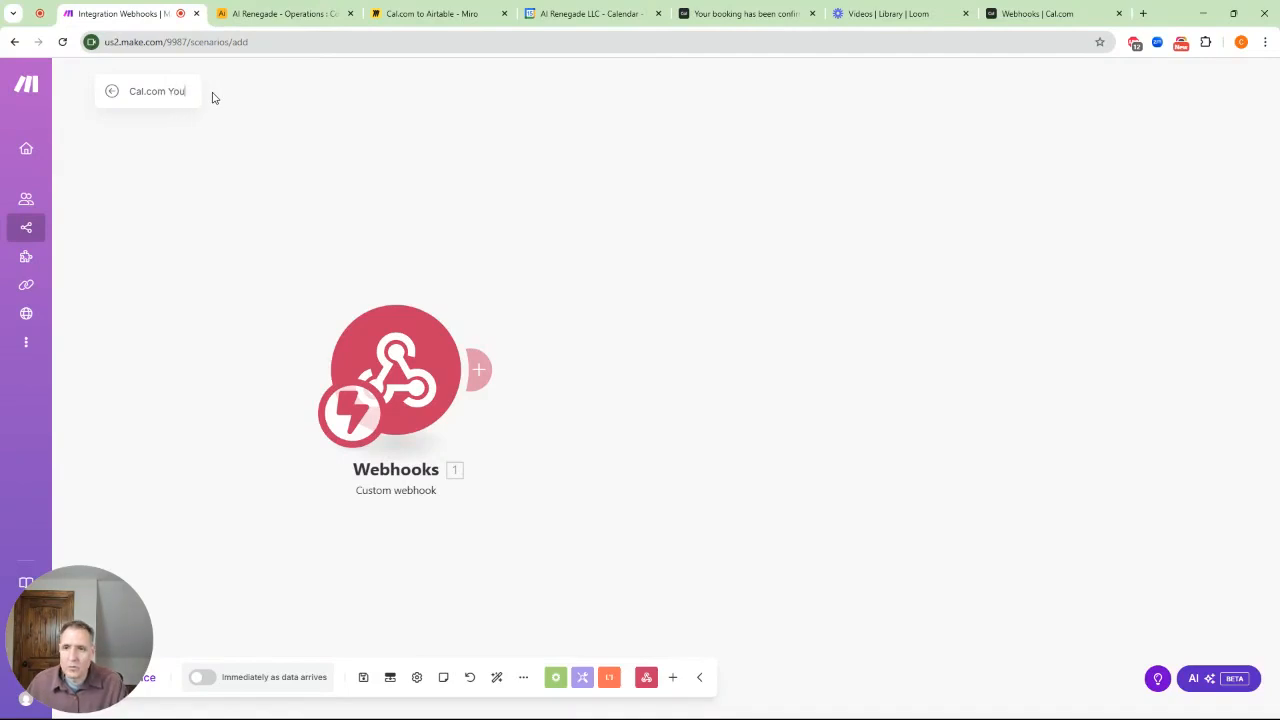
text(Tube Demo)
key(Return)
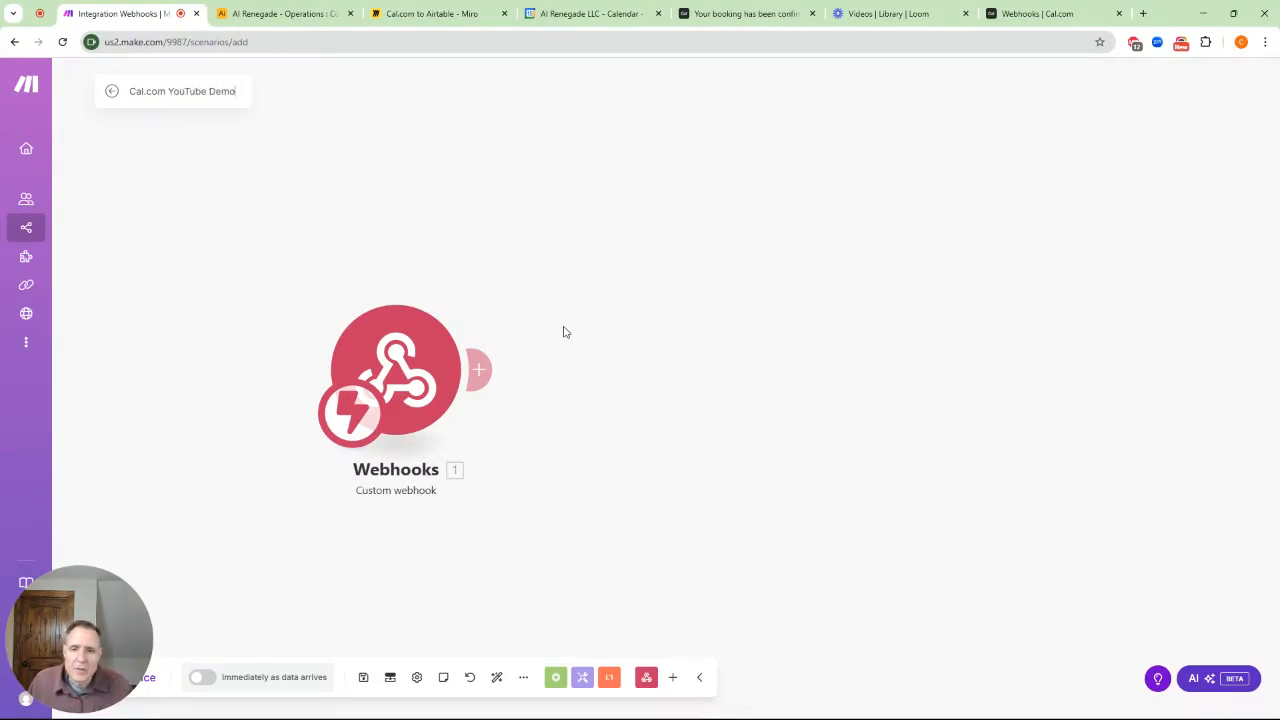
Add an Airtable Search Records module using the AI Renegade, LLC Workspace connection
click(482, 370)
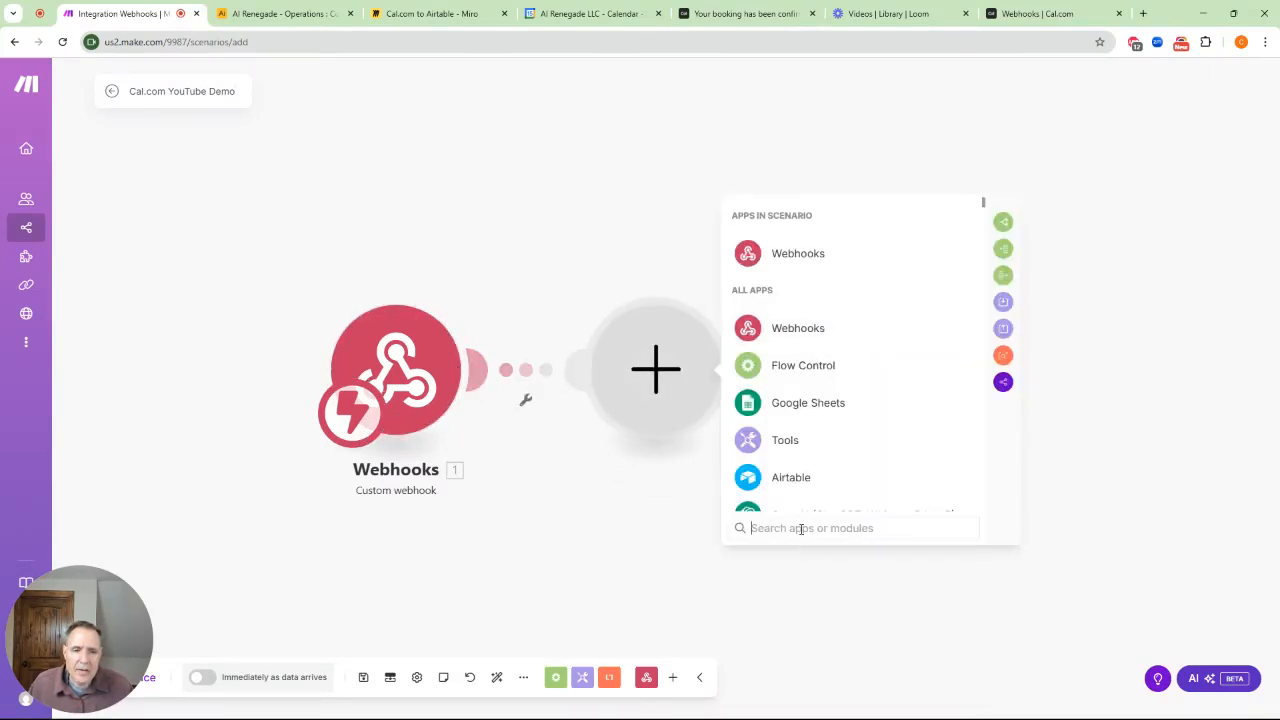
text(Airtable)
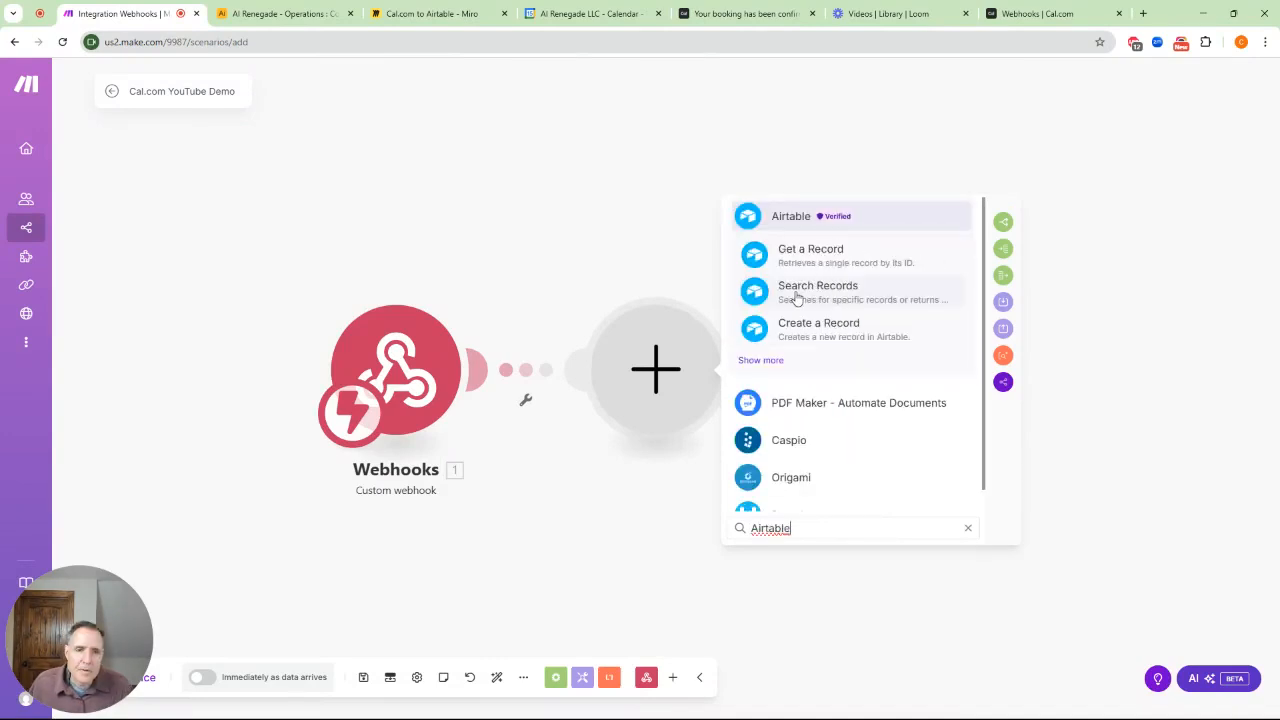
click(797, 290)
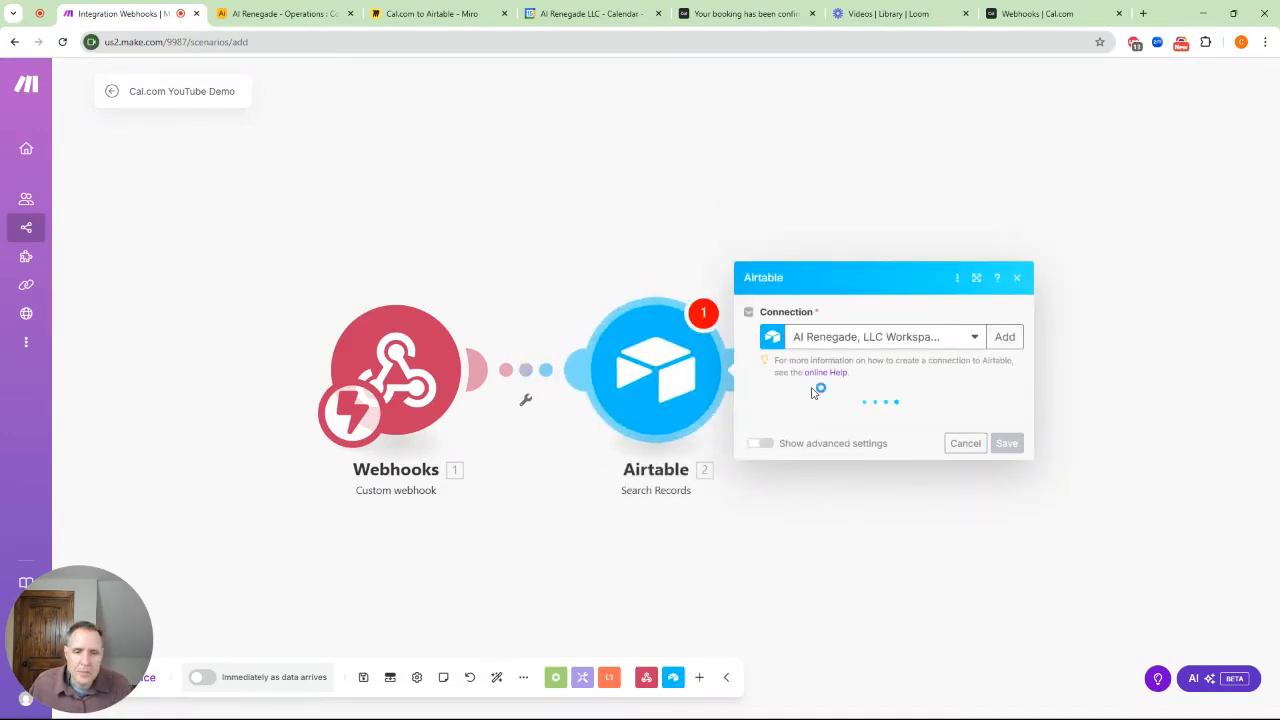
click(974, 337)
click(974, 337)
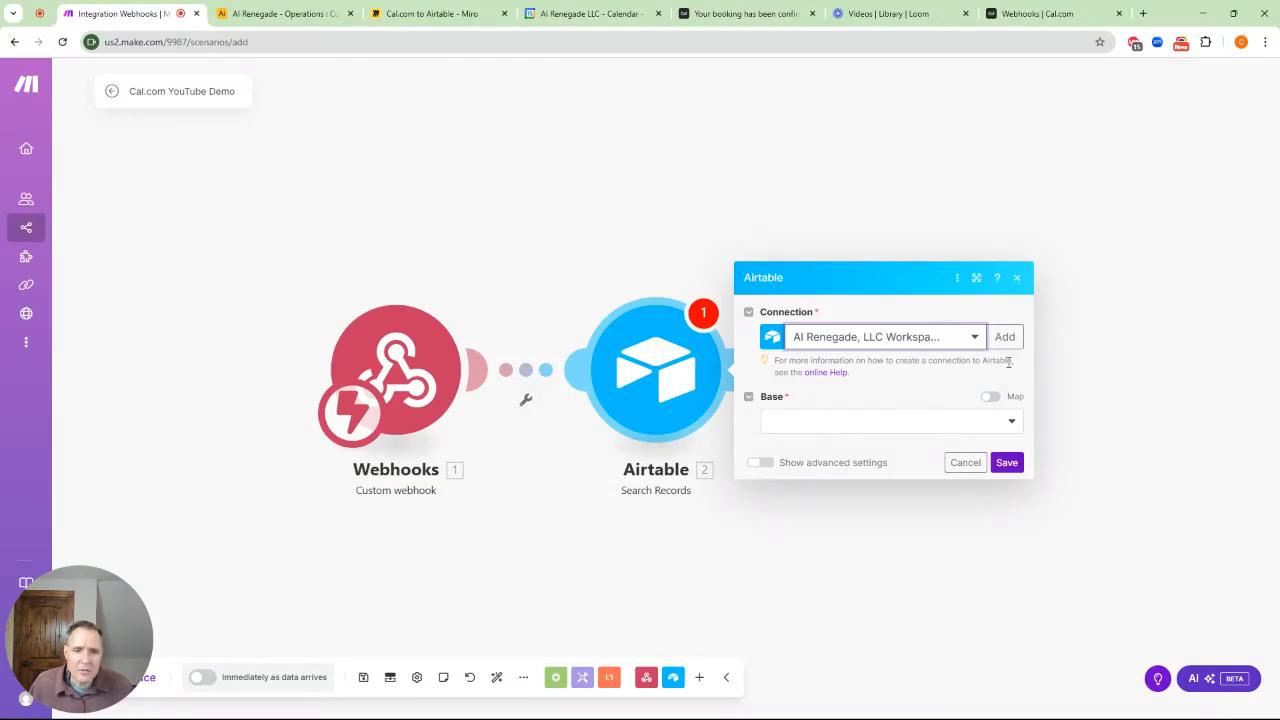
click(1012, 423)
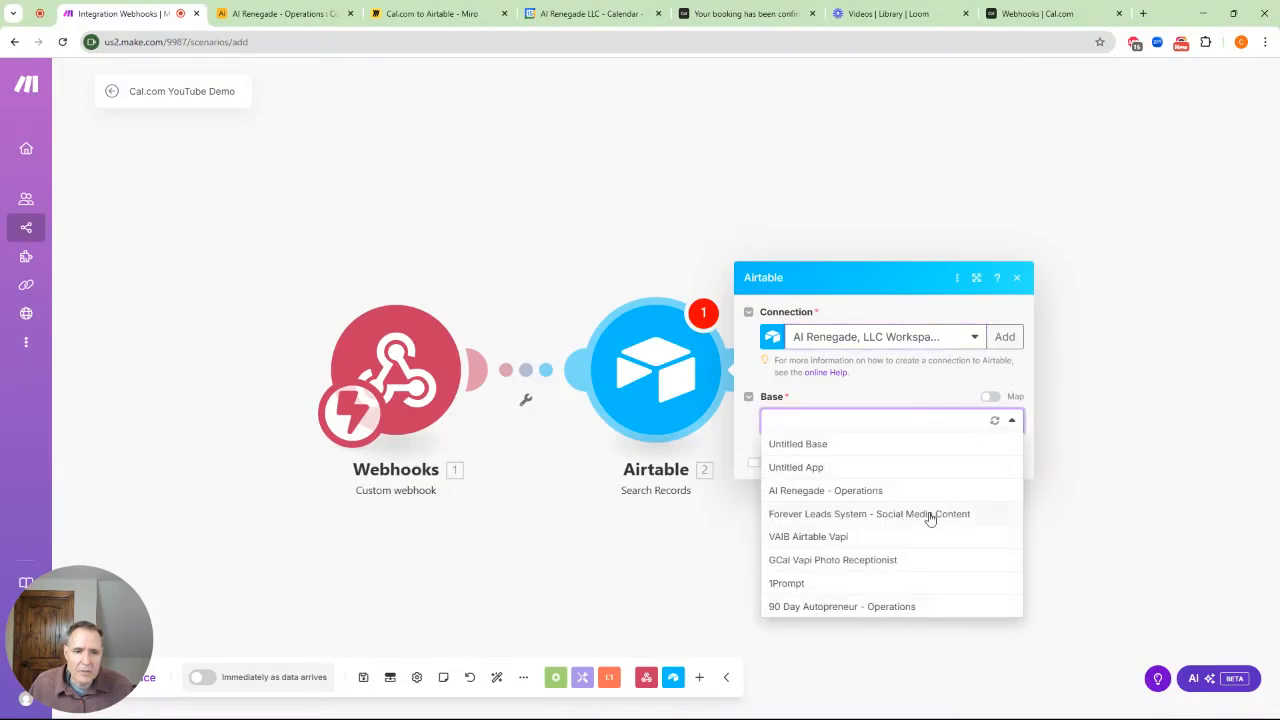
Set the Airtable search to base AI Renegade - Operations and table Contacts
click(280, 13)
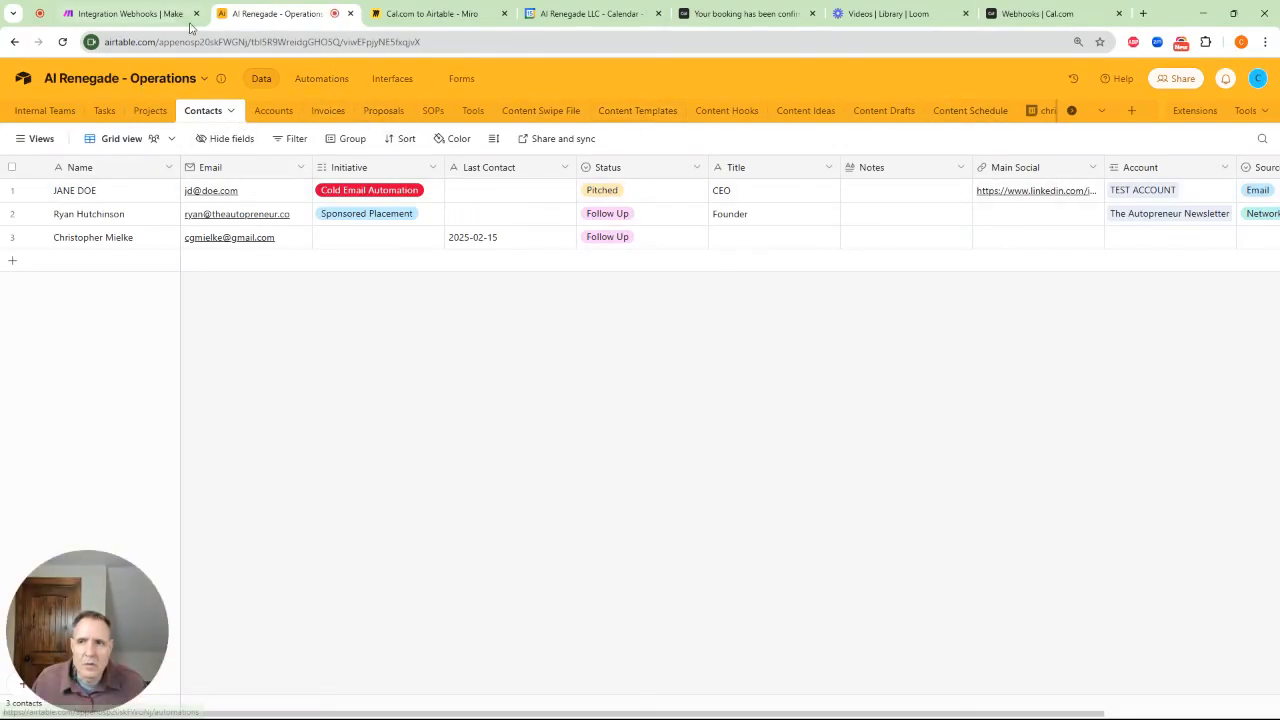
click(125, 13)
click(1011, 421)
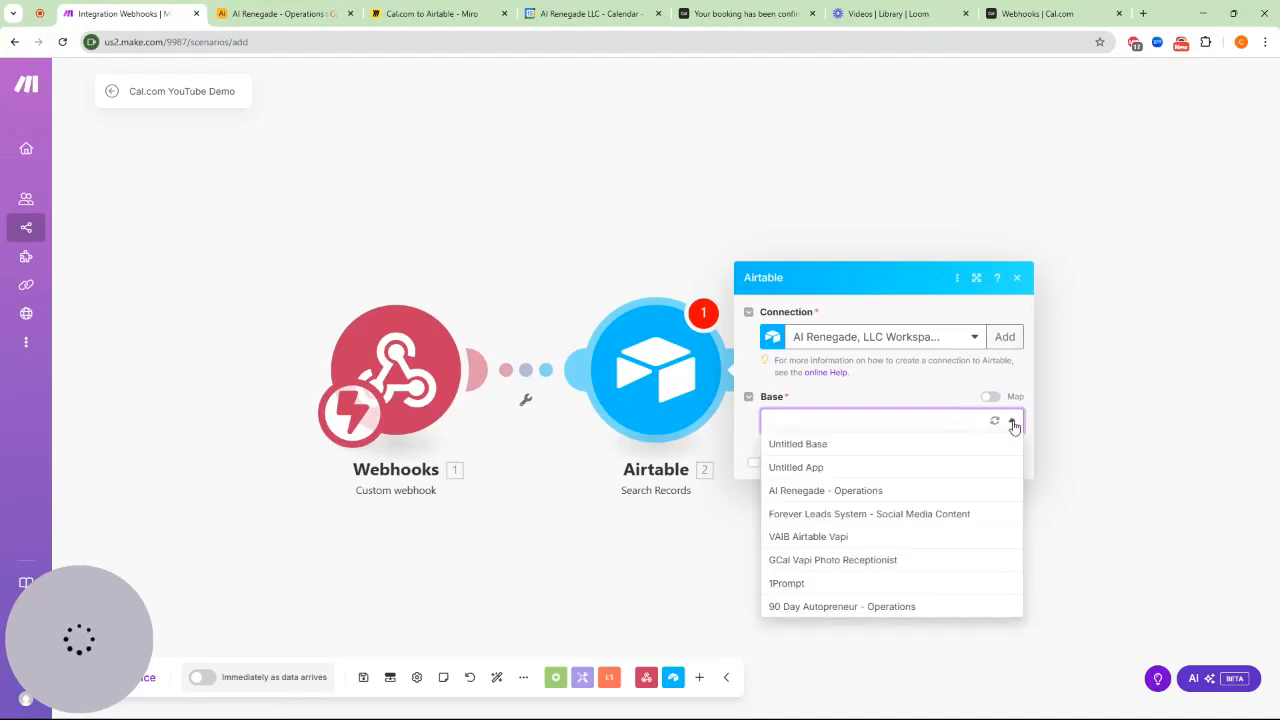
click(888, 491)
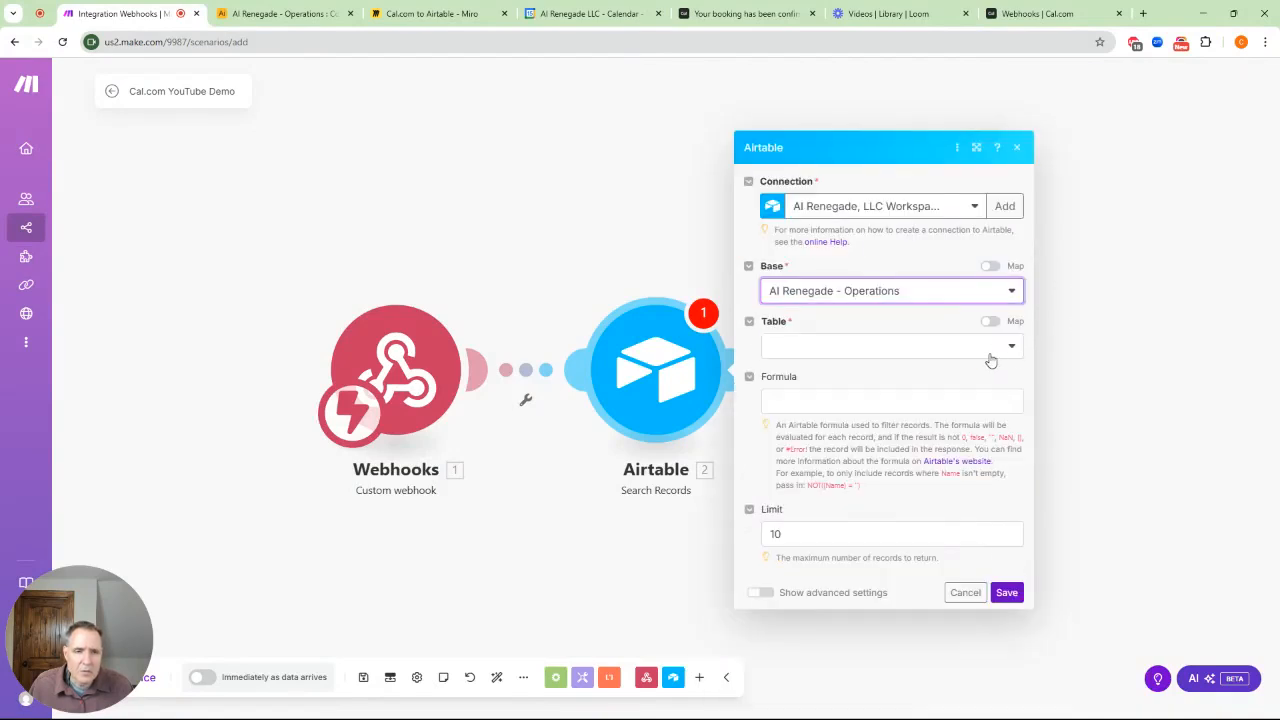
click(1003, 347)
click(803, 462)
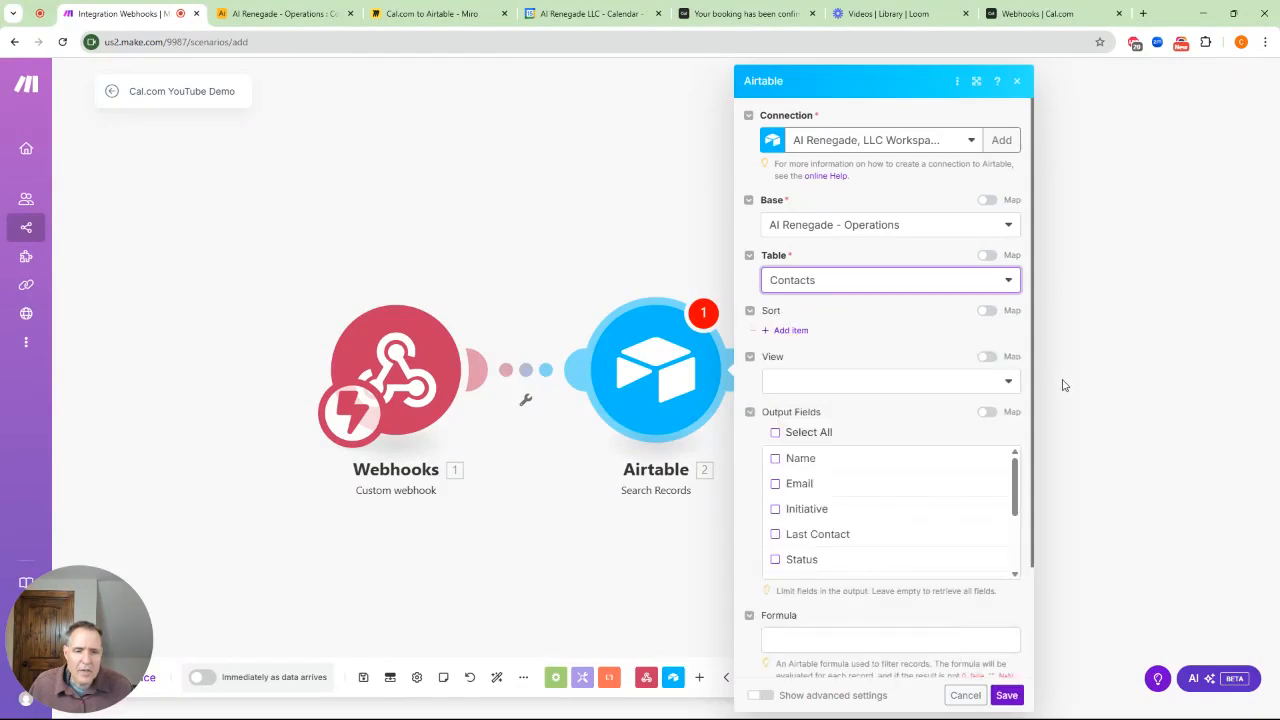
scroll(923, 517, down, 5)
scroll(884, 604, down, 2)
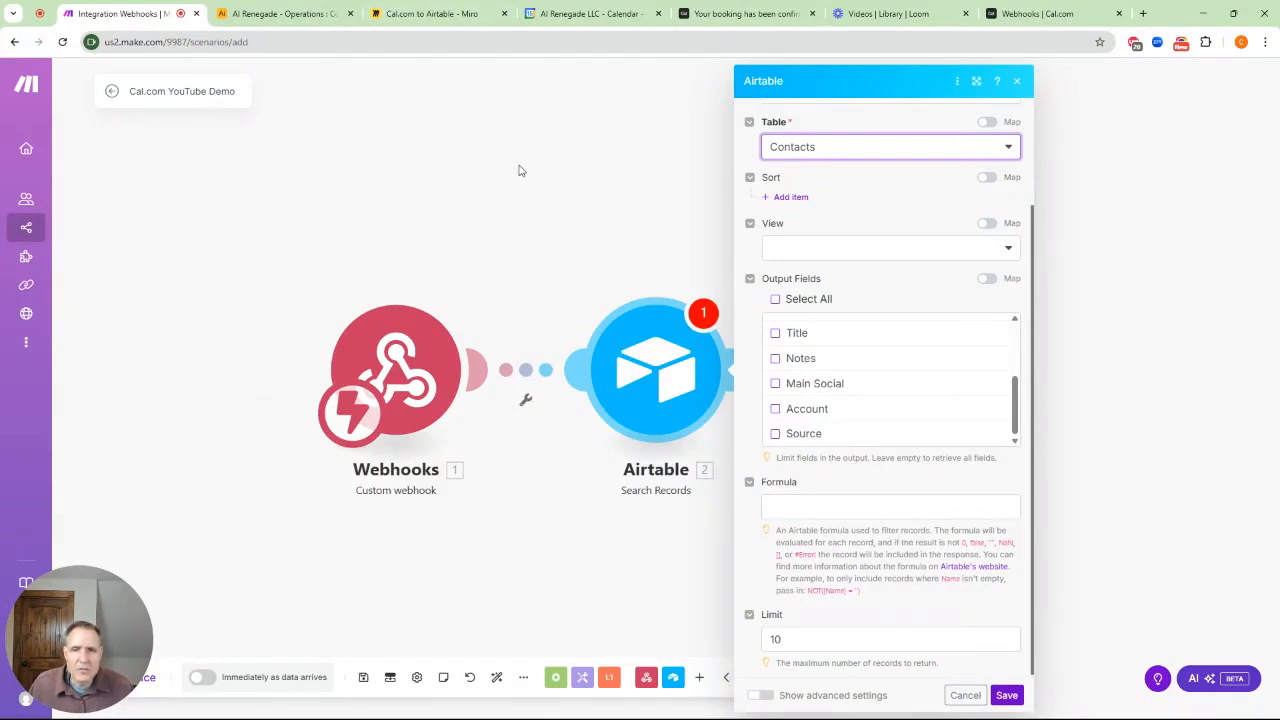
click(447, 18)
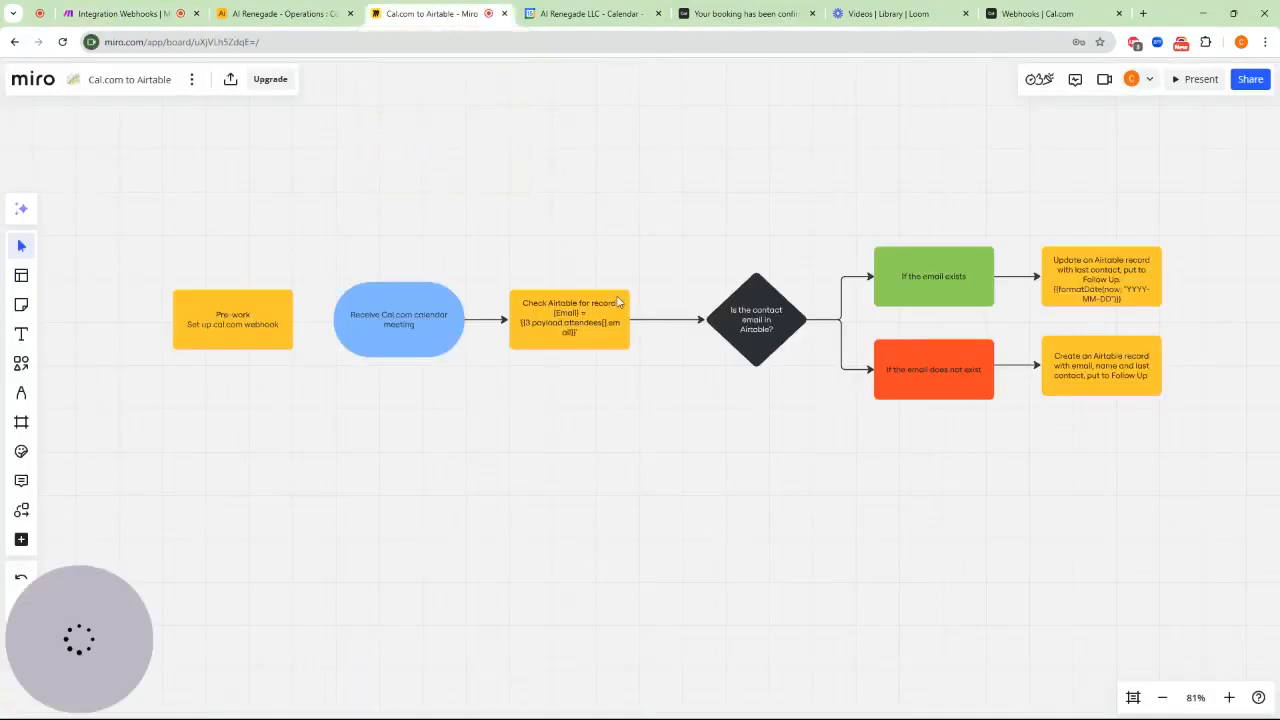
Select the email-matching formula in the Miro 'Check Airtable for record' box
click(585, 338)
mouse_move(585, 338)
mouse_down()
mouse_move(547, 338)
mouse_move(594, 336)
mouse_move(582, 333)
mouse_up()
click(592, 310)
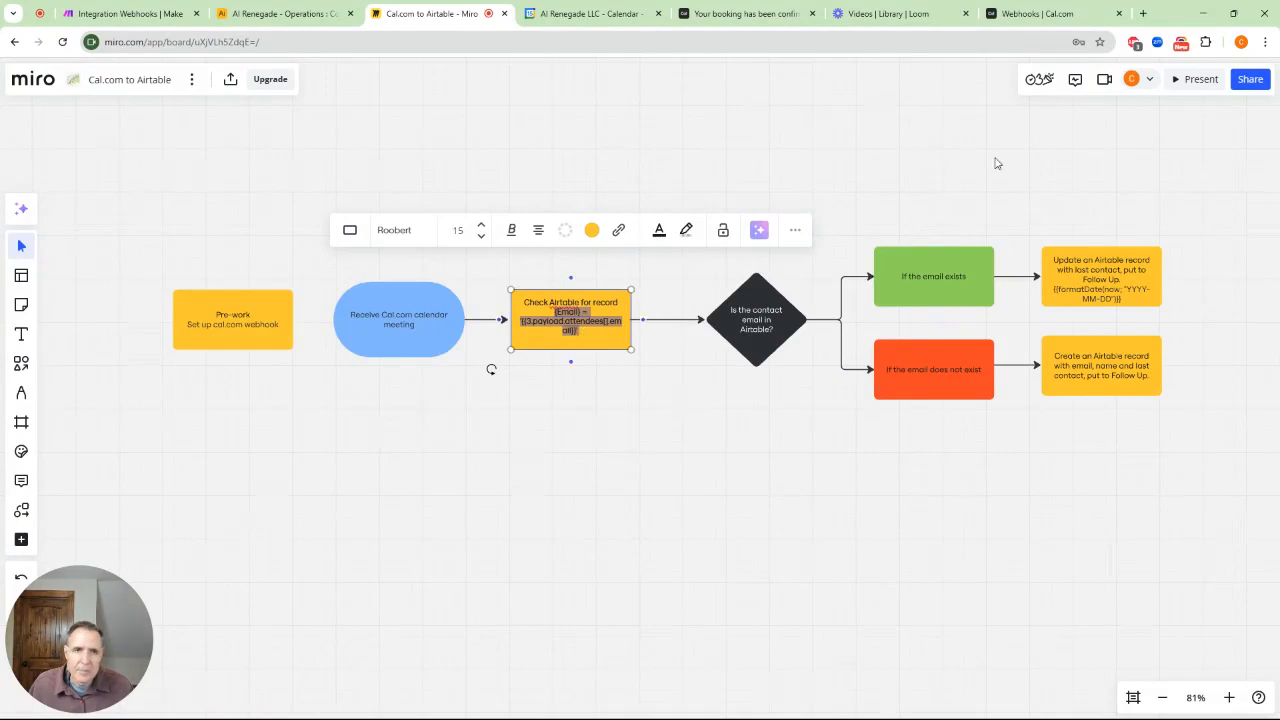
click(1030, 14)
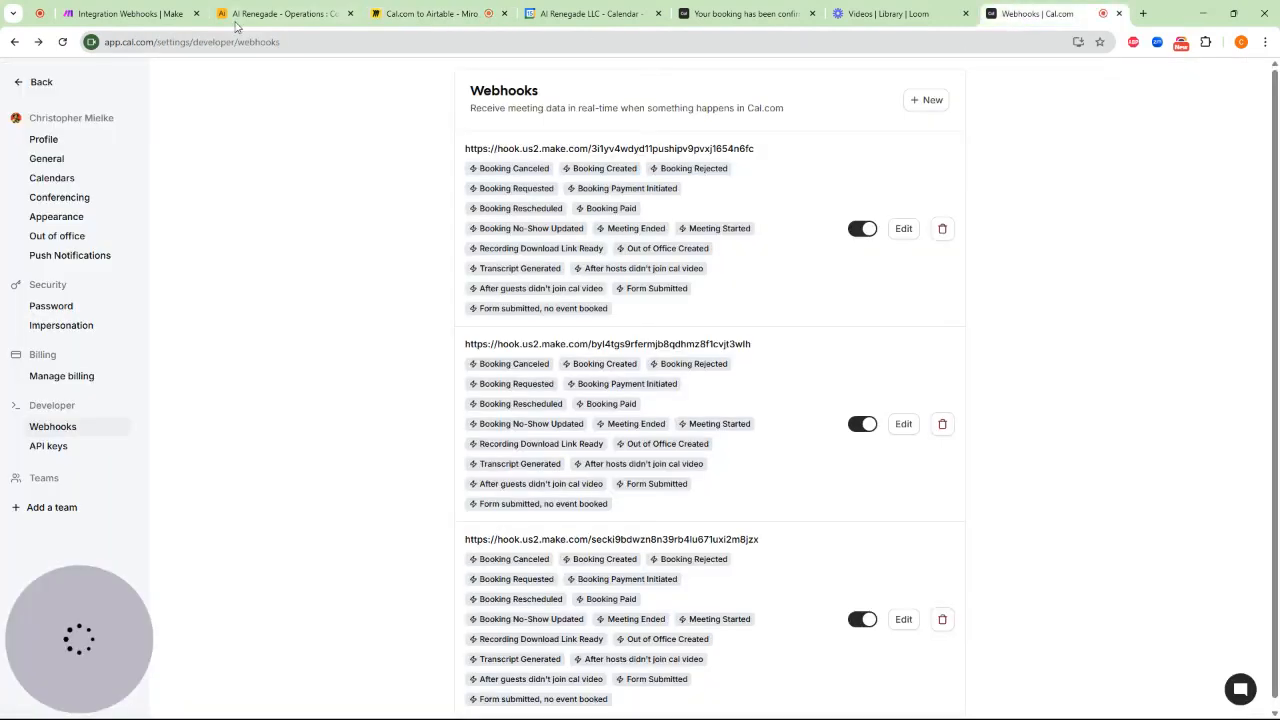
click(114, 16)
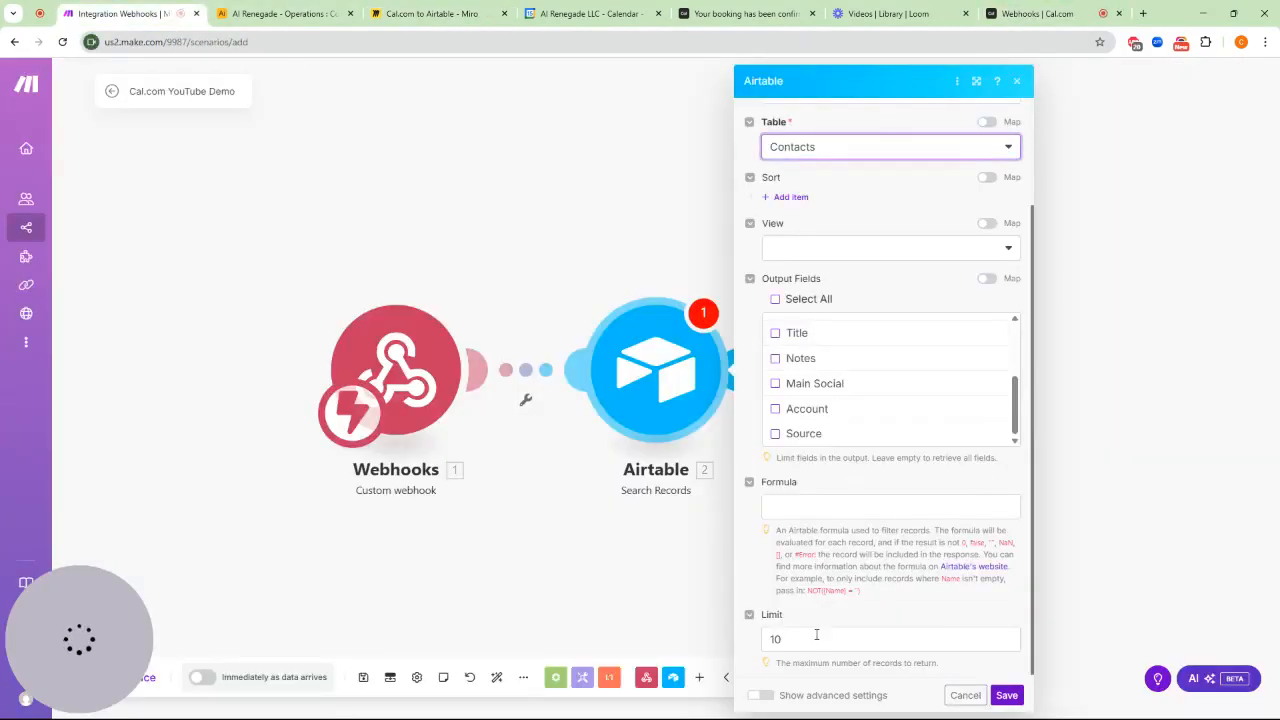
Set the search formula to {Email} = the webhook's attendees[] email and save the module
click(805, 502)
text({Email} = '3. payload.attendees[]: email)
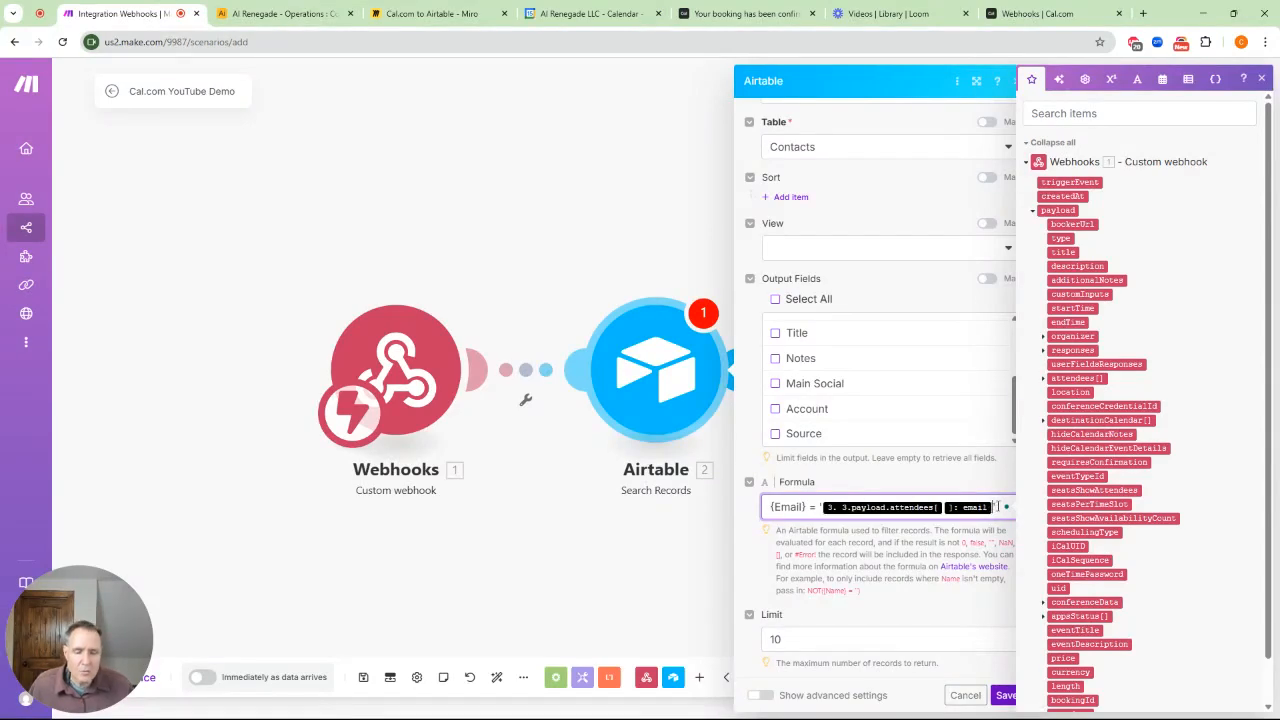
key(BackSpace)
key(BackSpace)
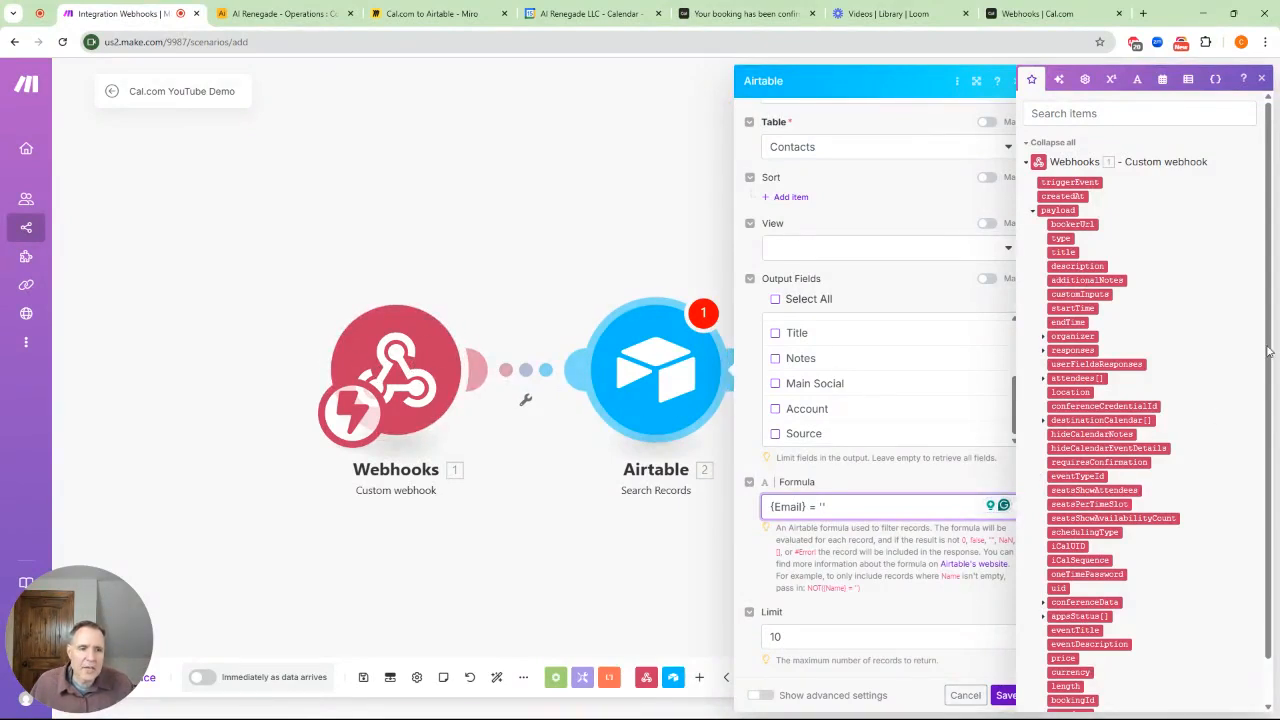
click(1042, 380)
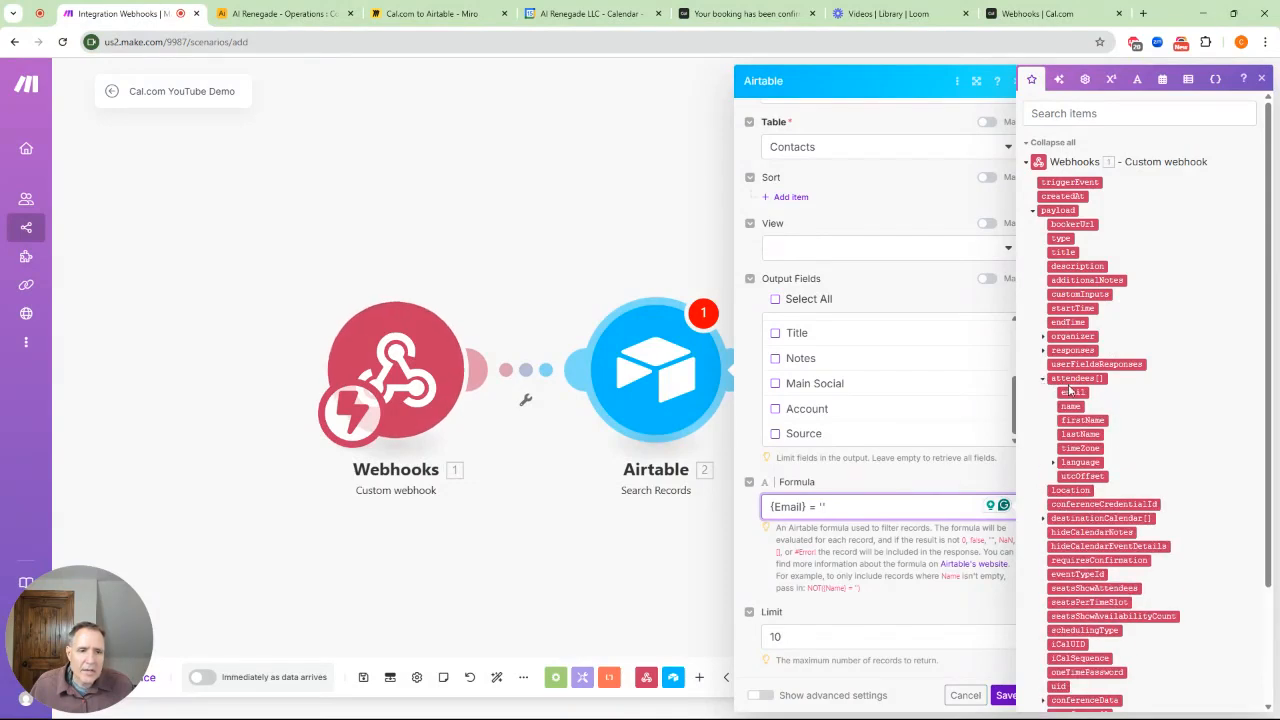
click(1072, 392)
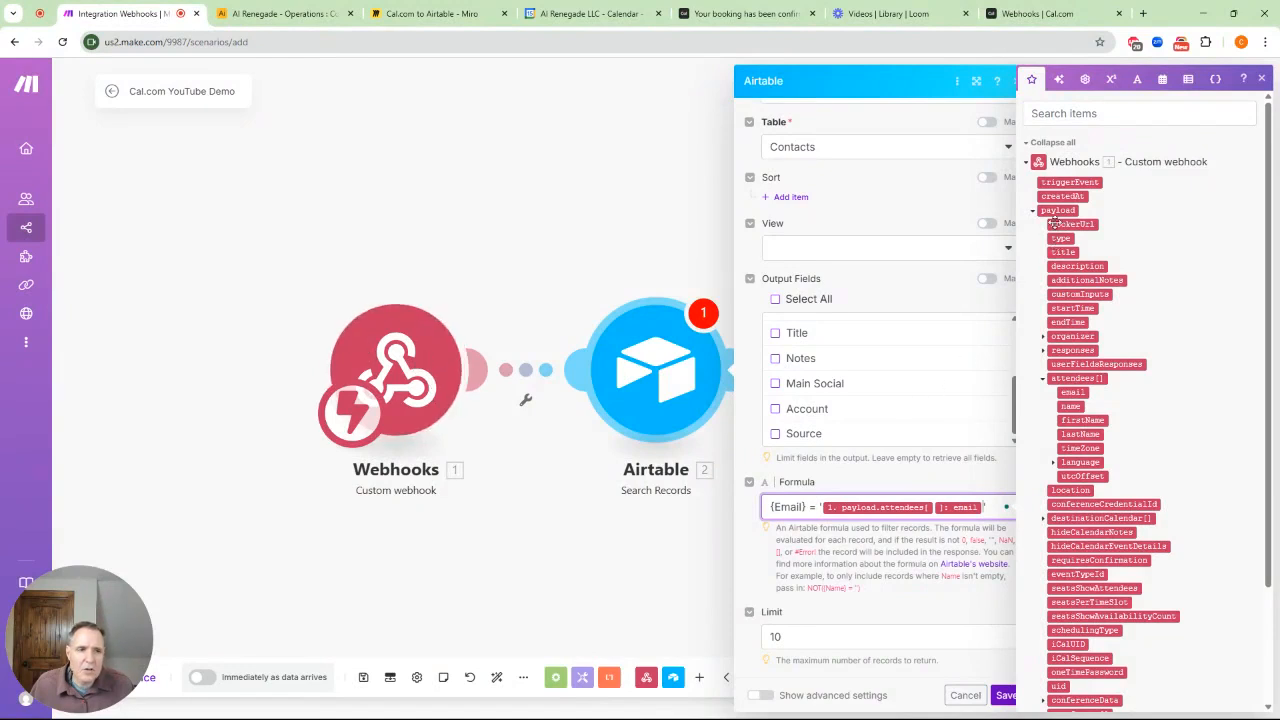
click(1003, 695)
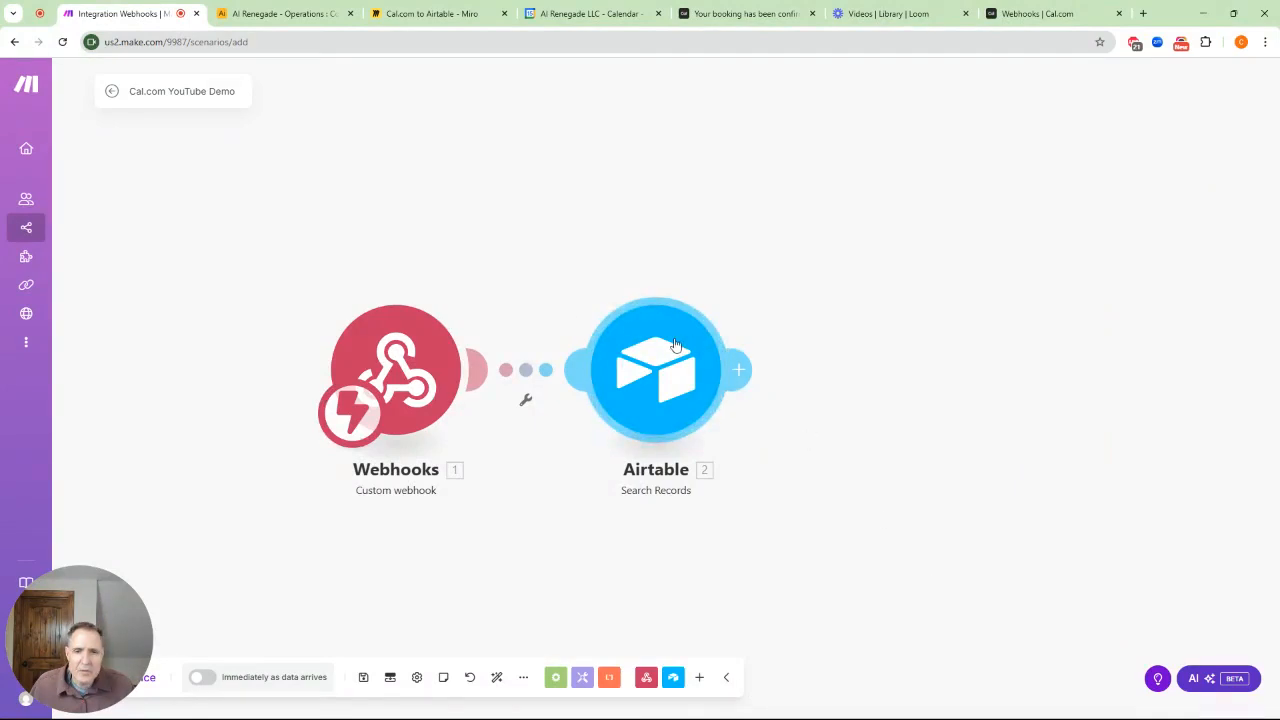
Insert a Flow Control Router right after the Airtable Search Records module
drag(879, 259, 686, 246)
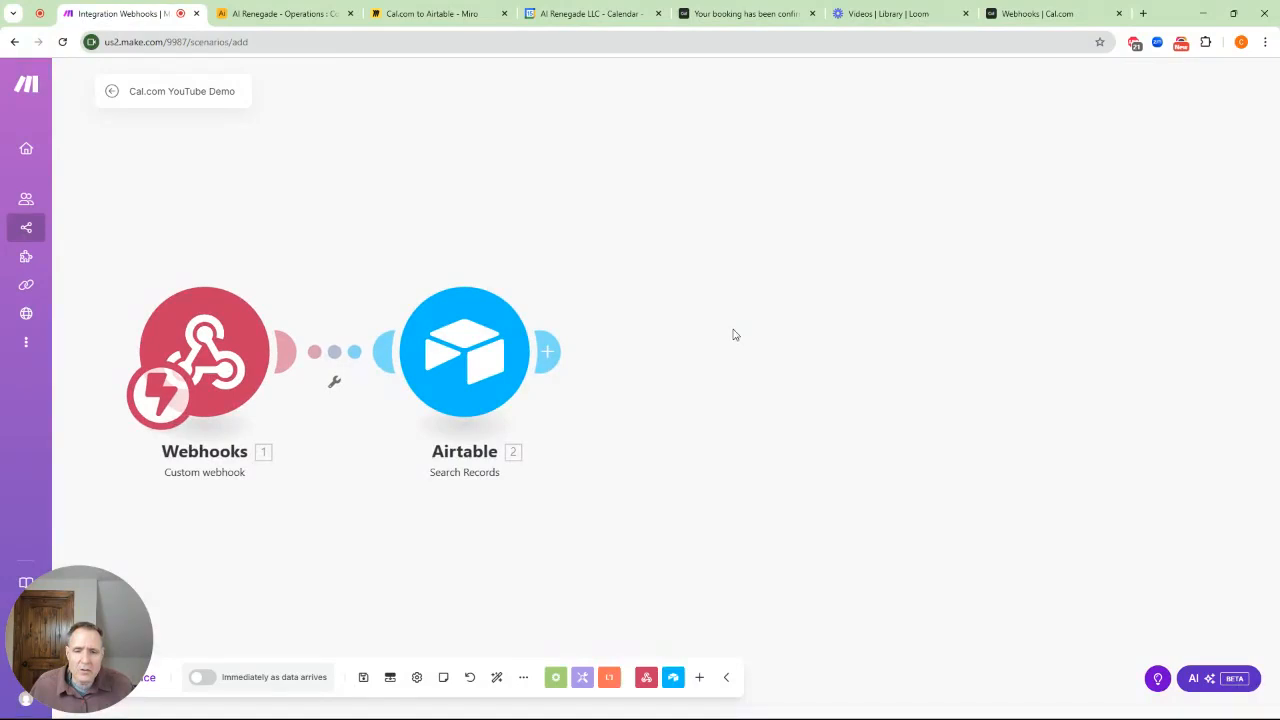
click(553, 351)
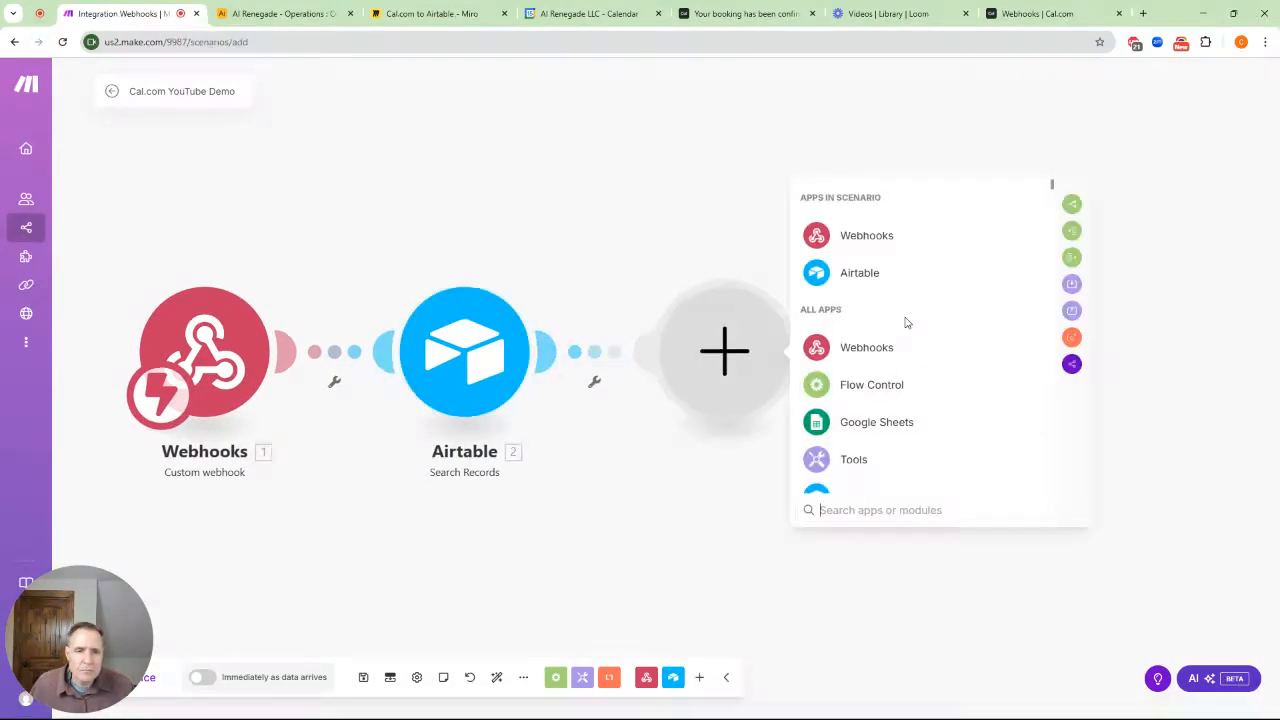
scroll(906, 324, down, 2)
click(844, 510)
text(router)
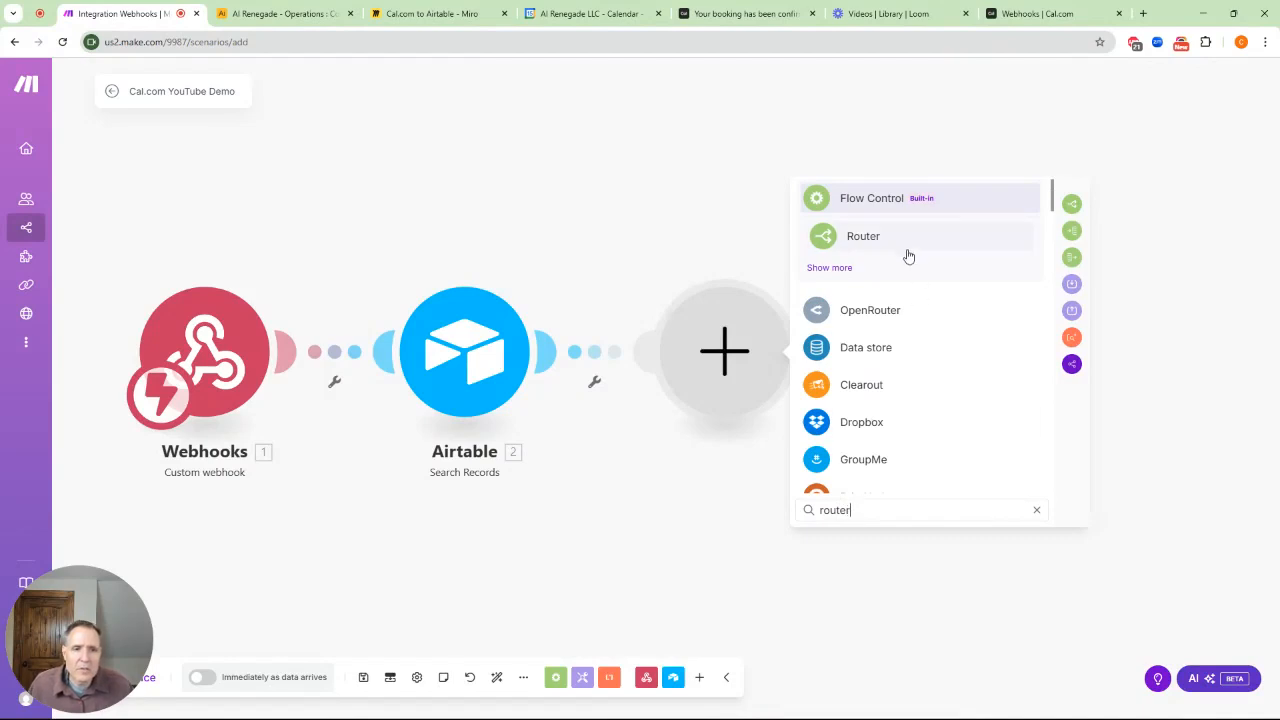
click(874, 237)
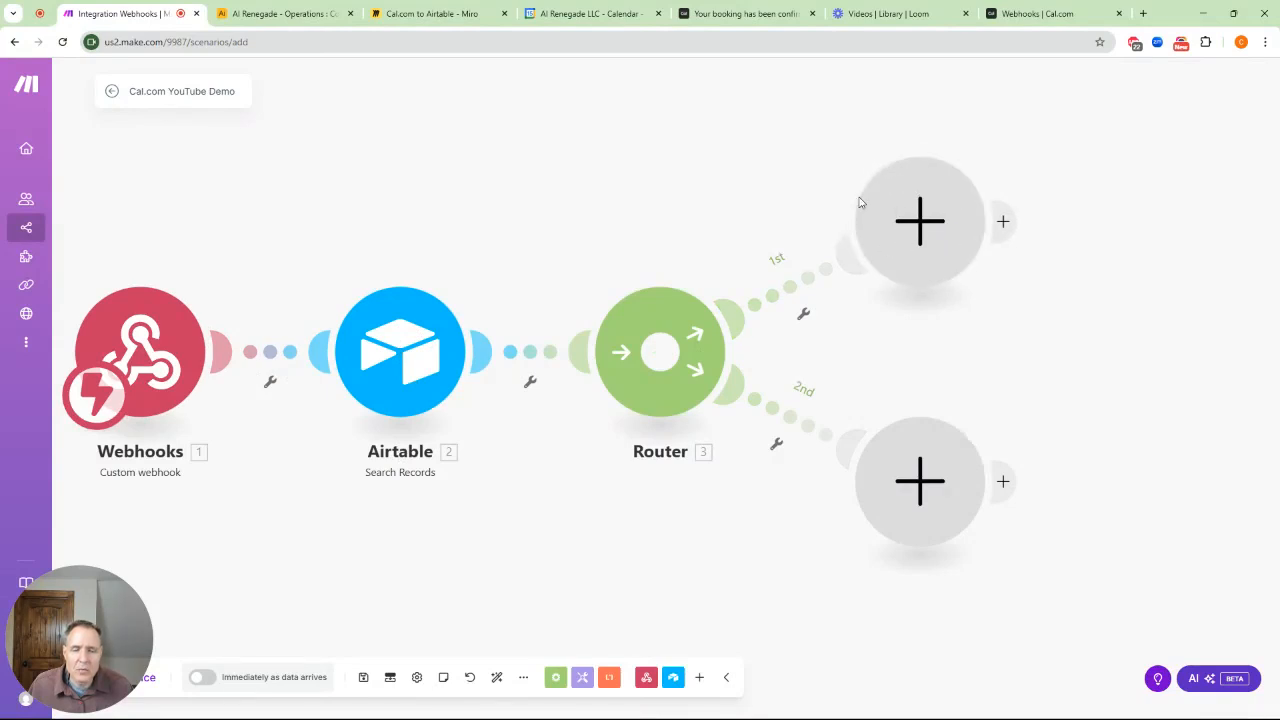
click(297, 17)
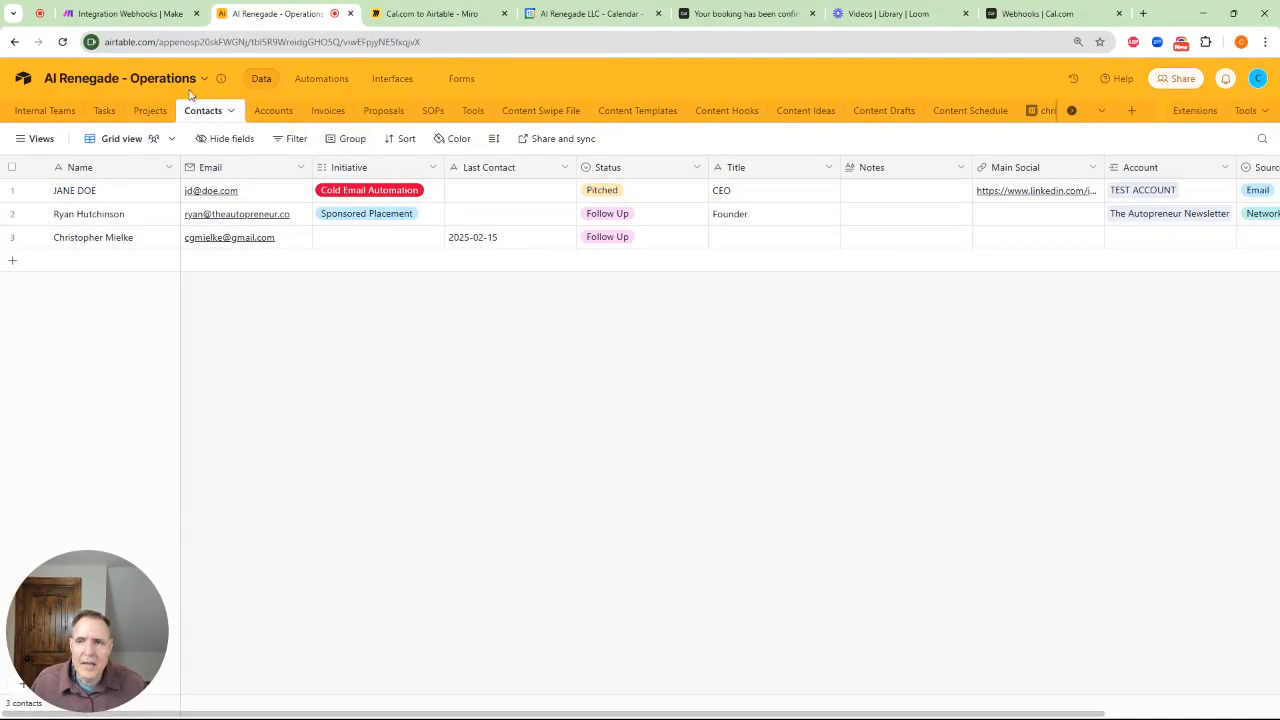
click(105, 18)
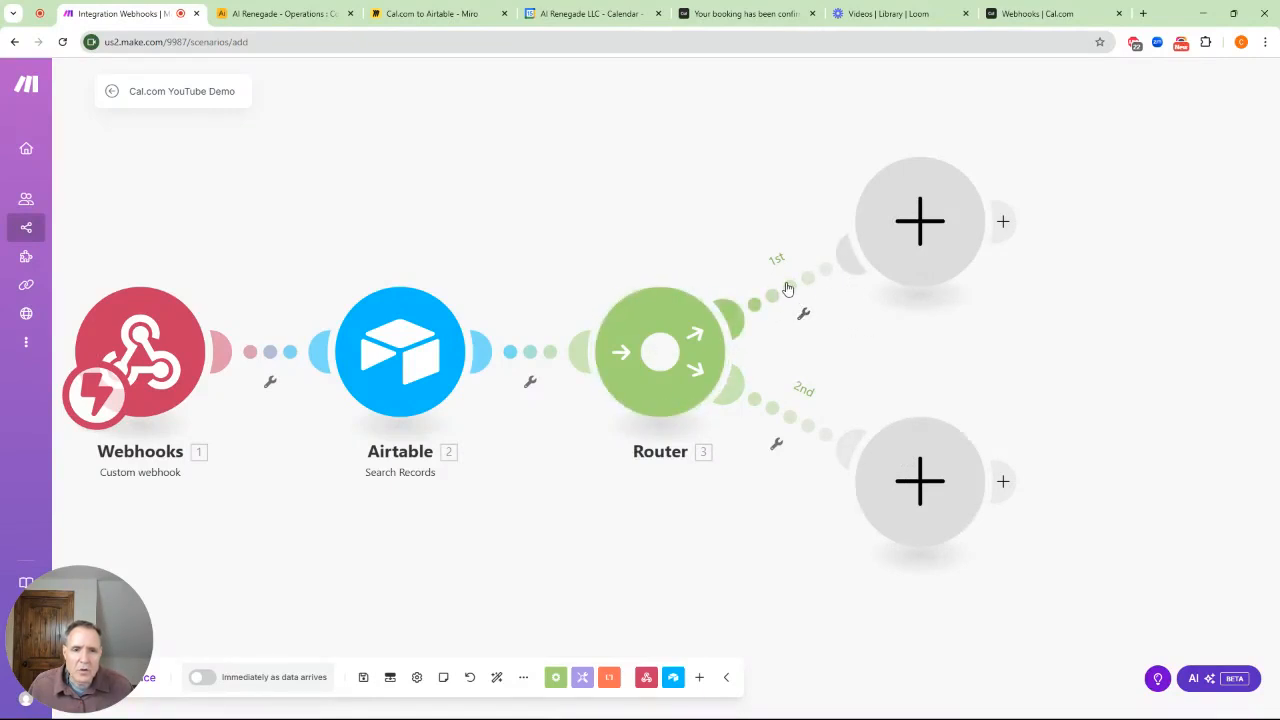
Filter the upper route so it passes only when the Airtable search's Email exists
click(805, 314)
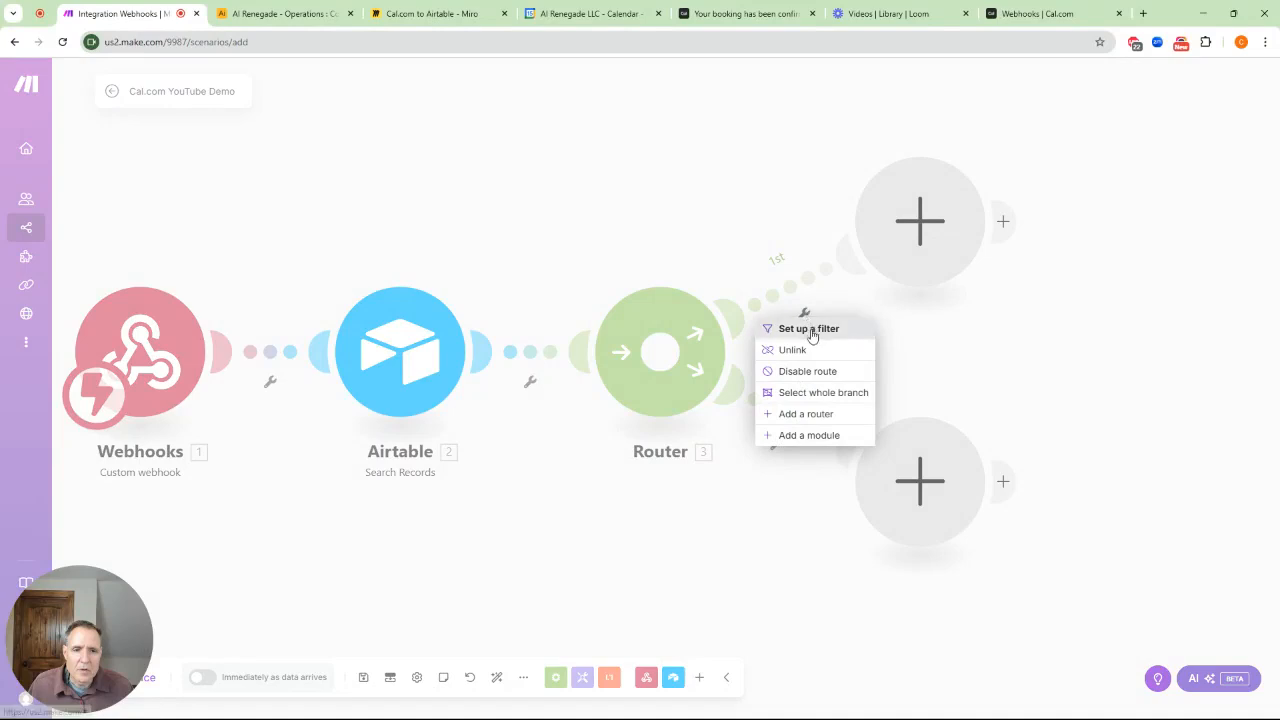
click(809, 330)
click(880, 185)
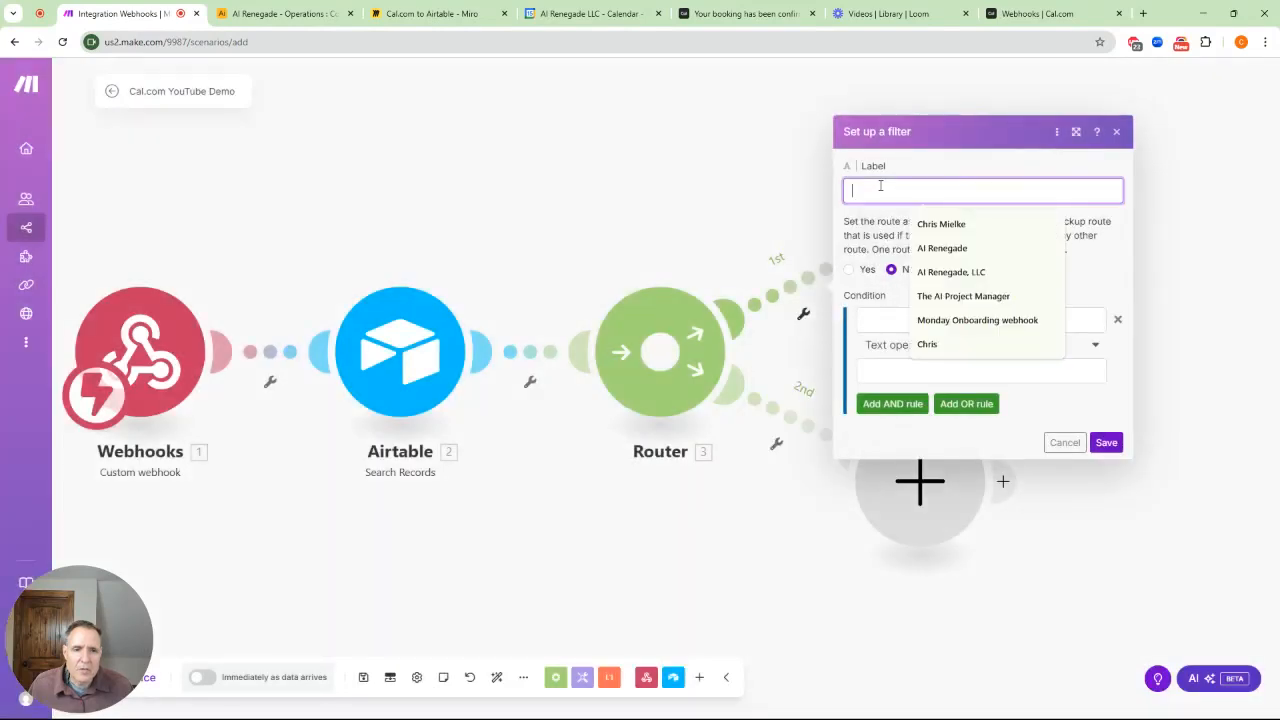
text(If)
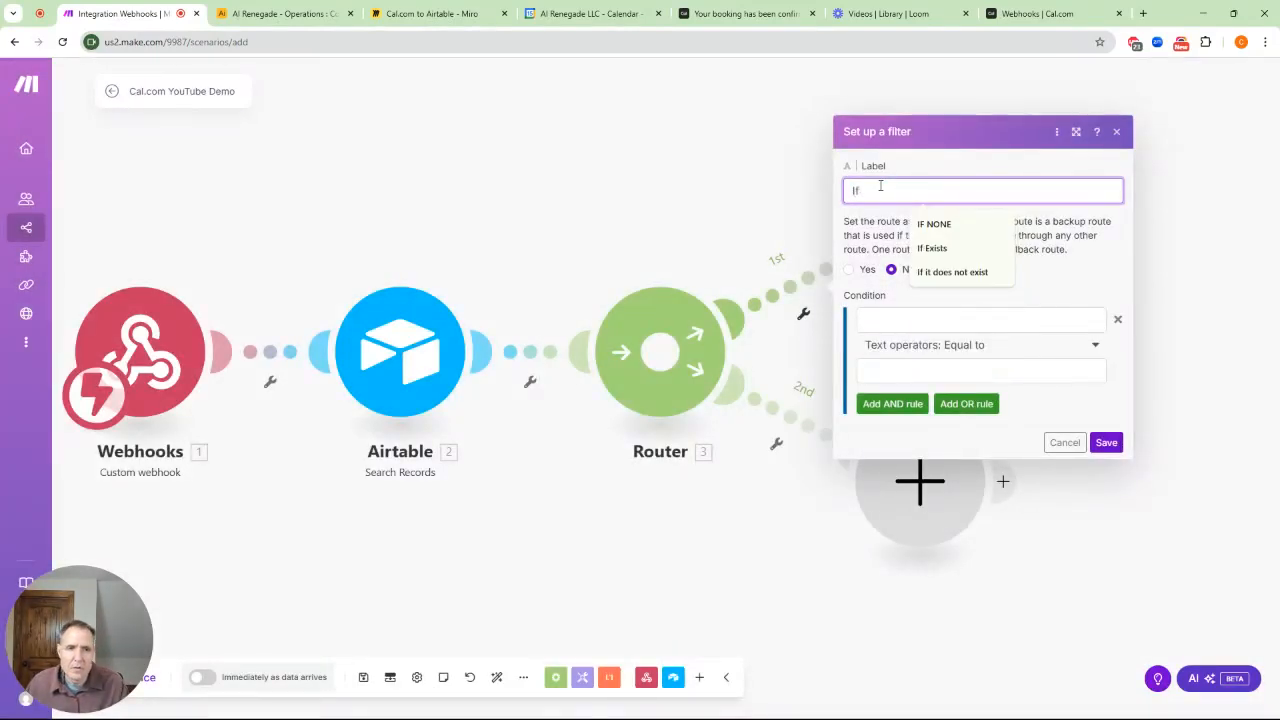
text( contact )
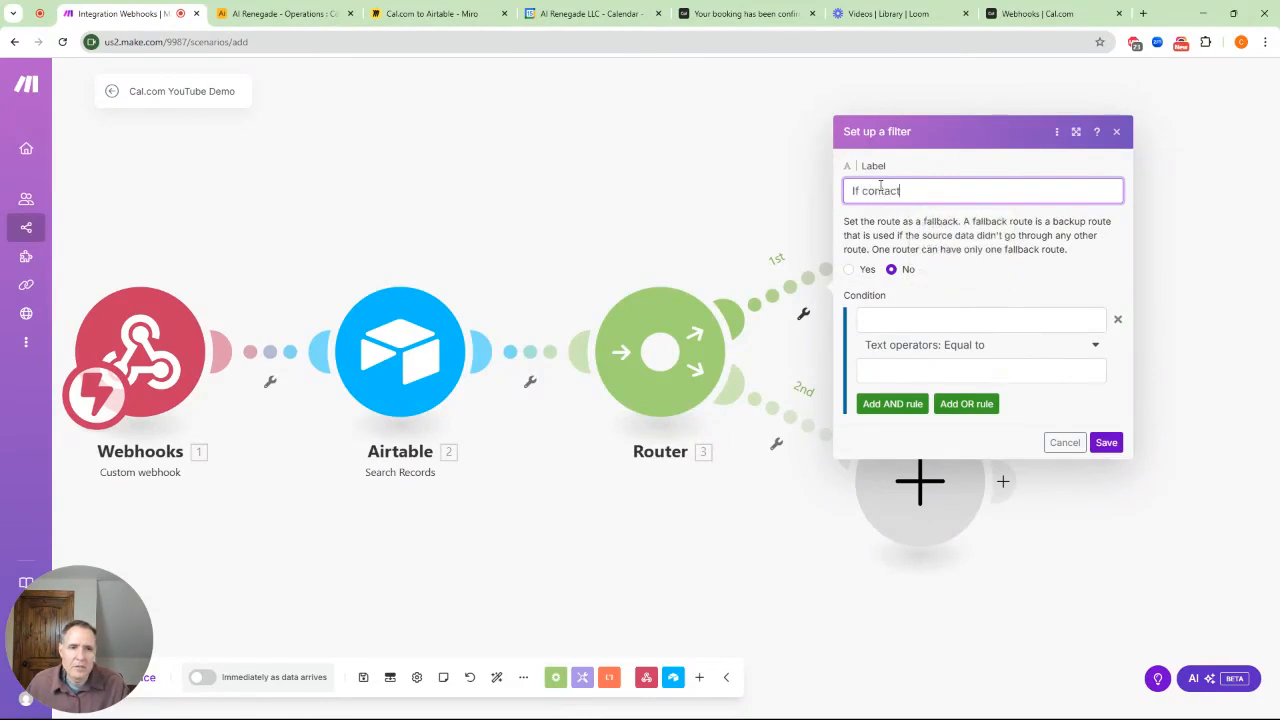
text(exits)
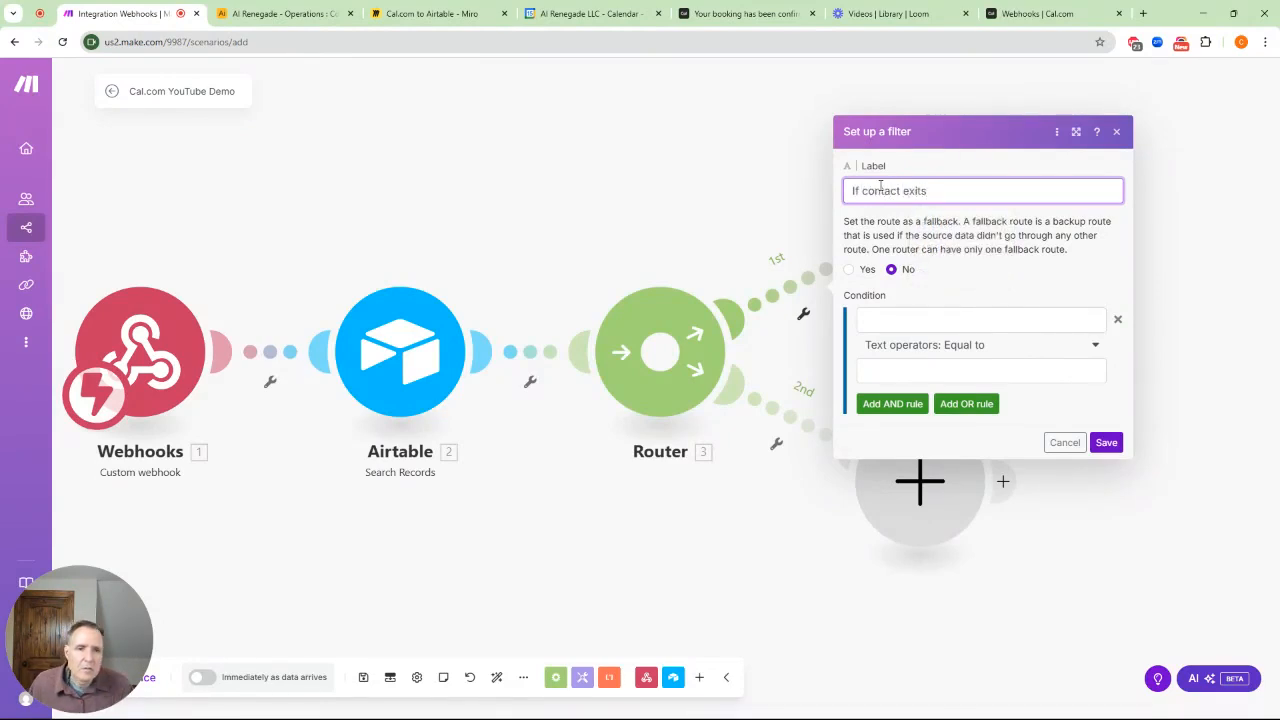
click(922, 321)
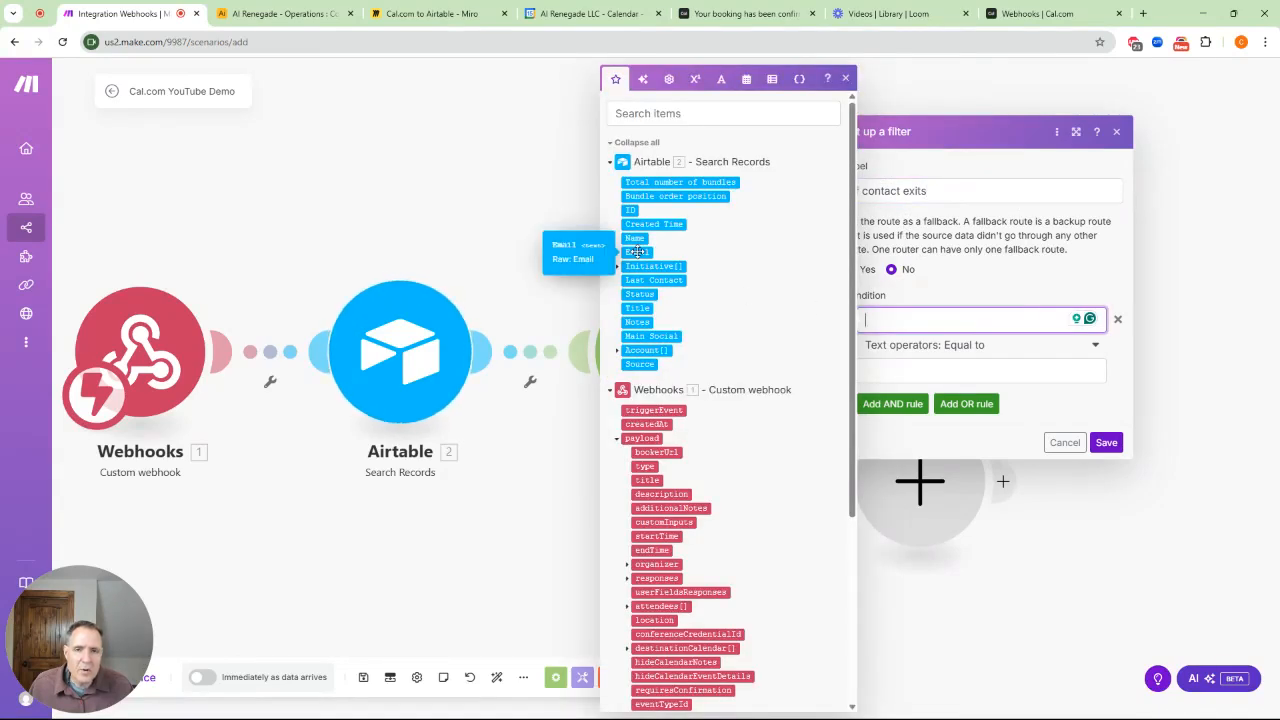
click(637, 252)
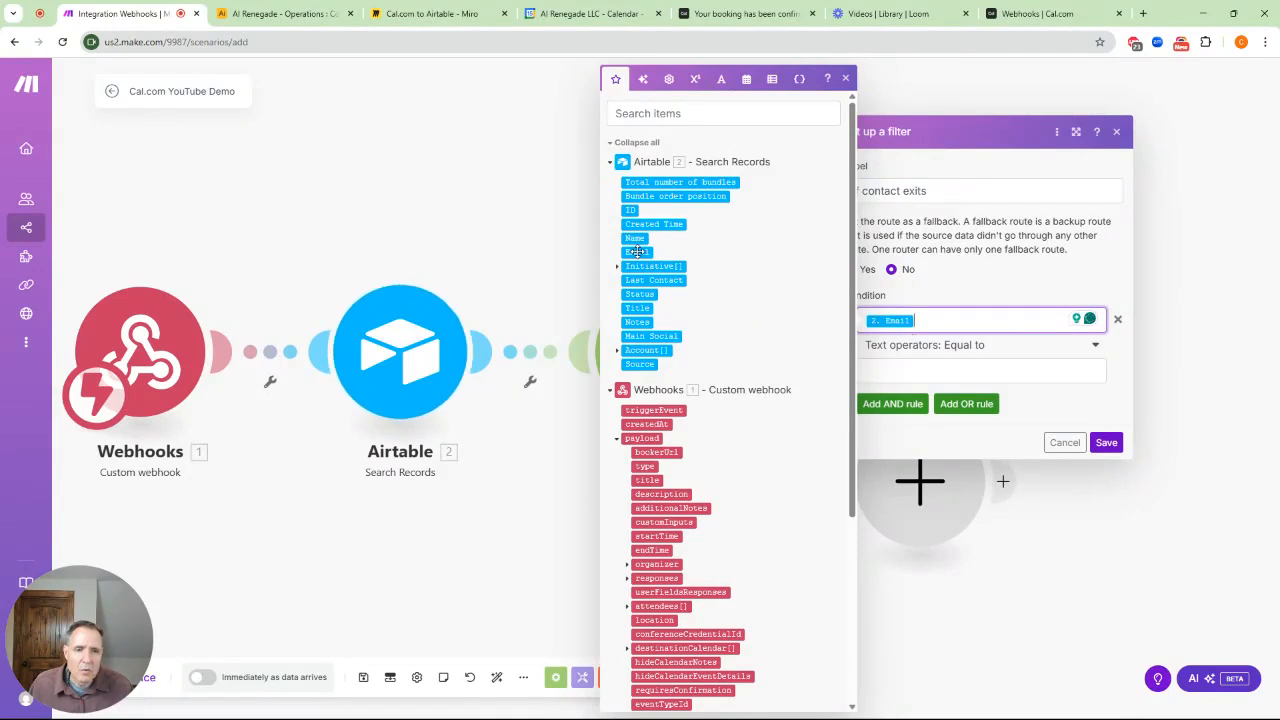
click(846, 78)
click(975, 371)
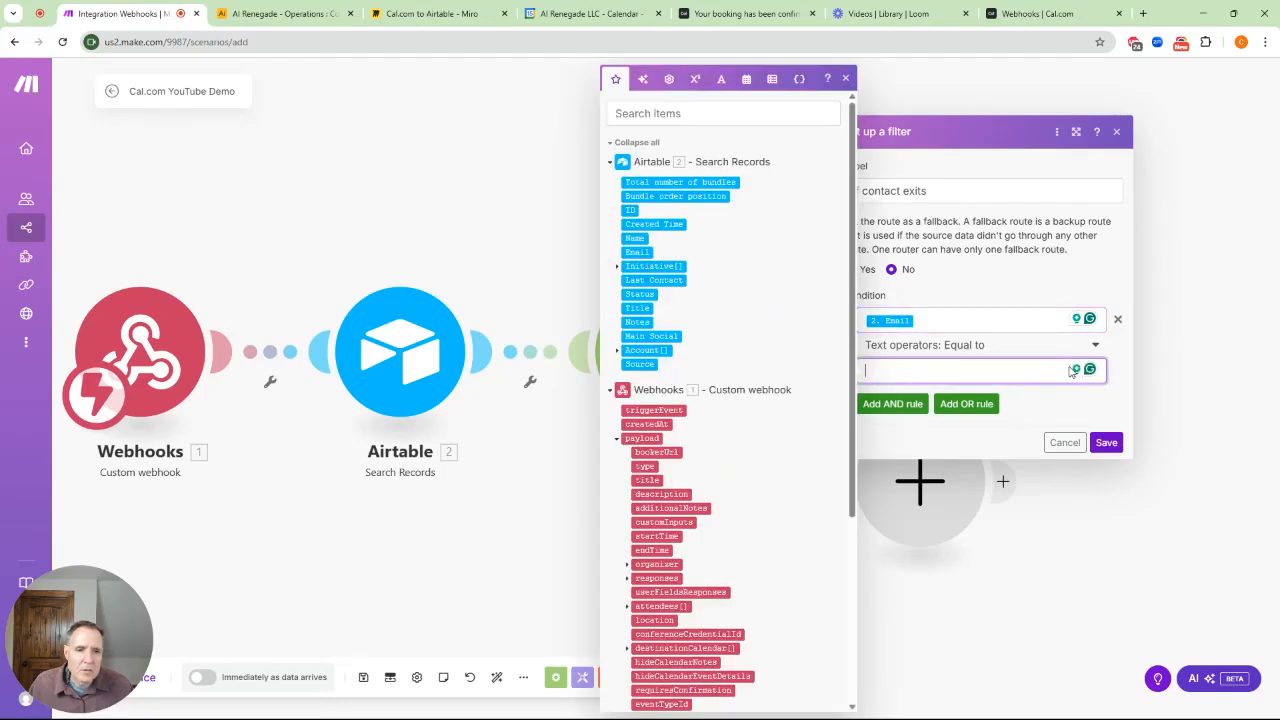
click(1094, 345)
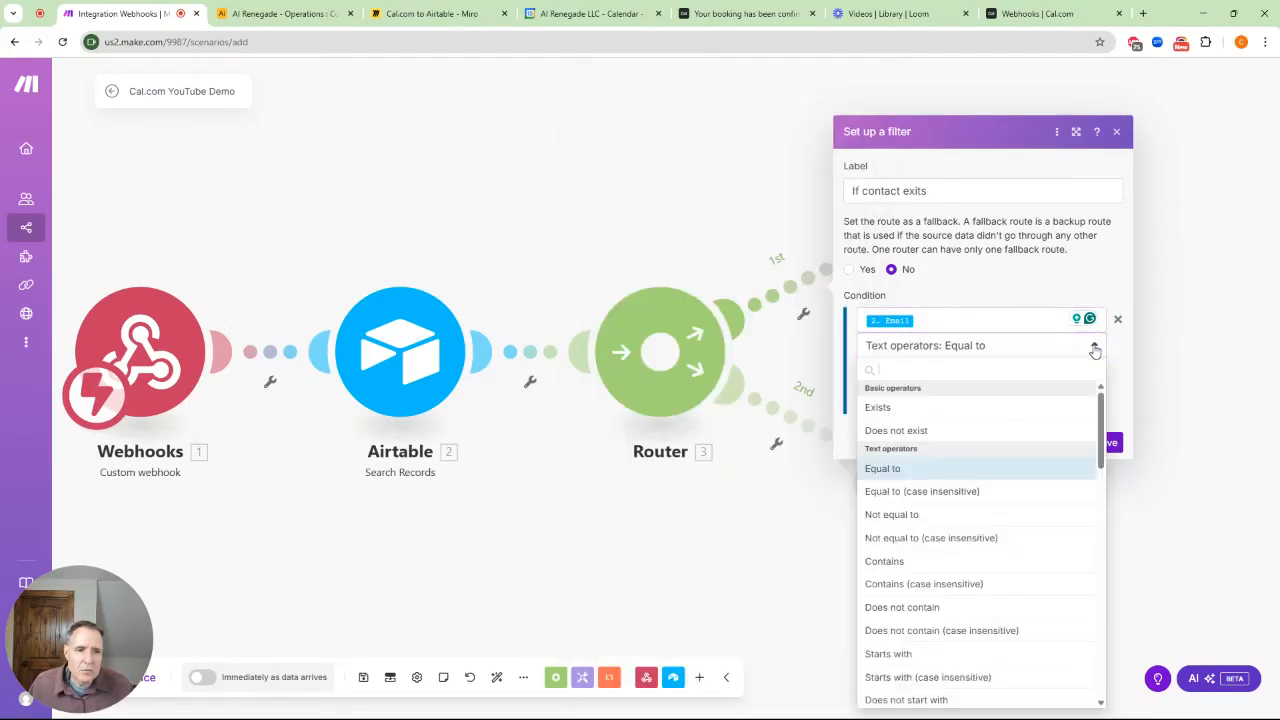
click(885, 408)
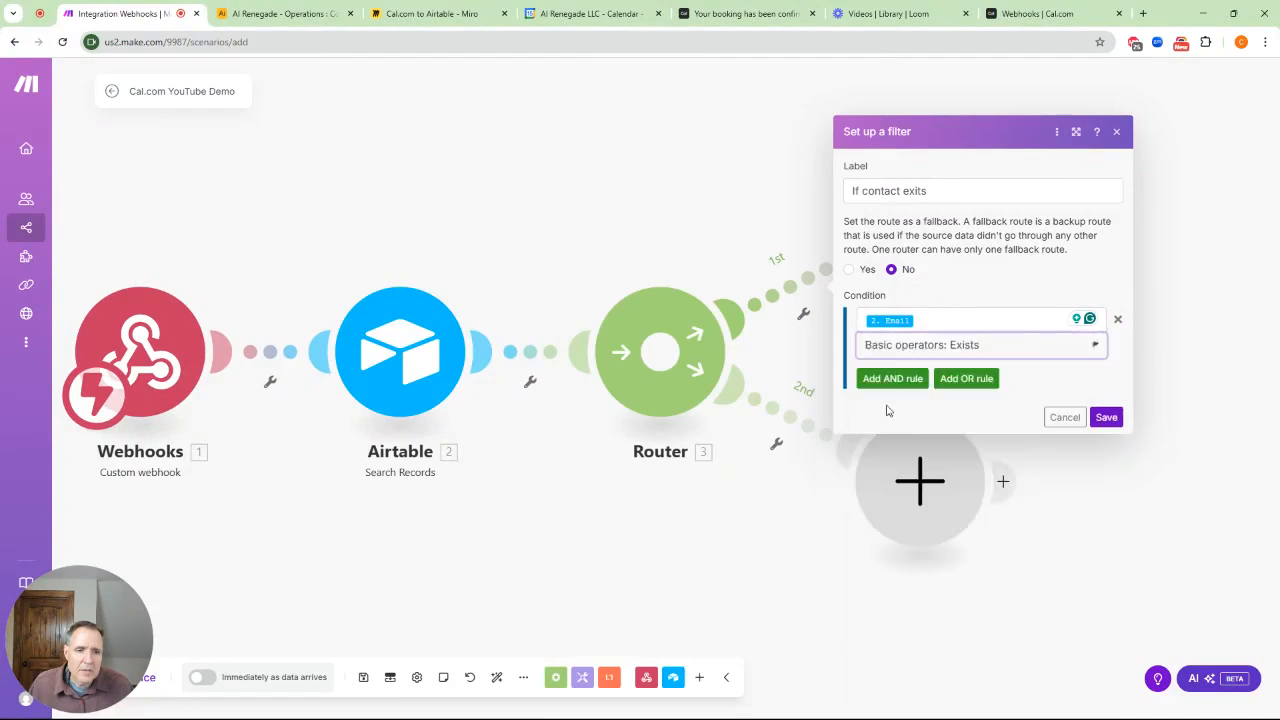
click(1106, 418)
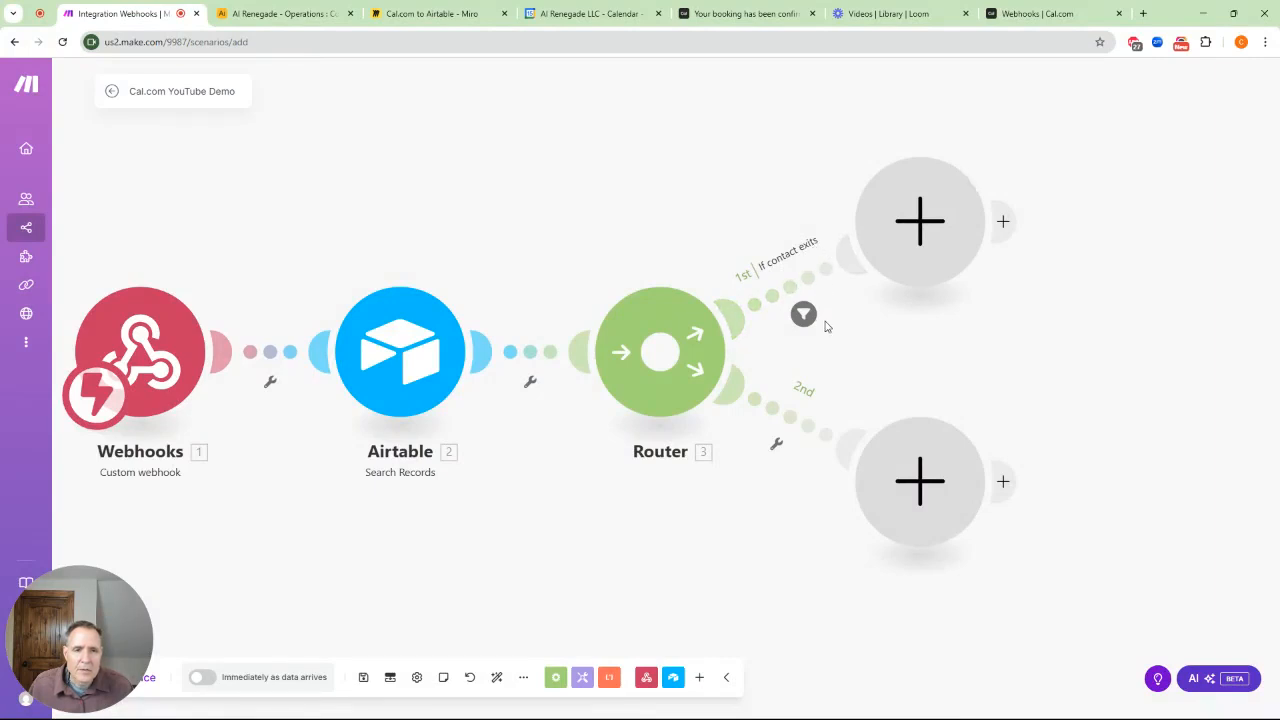
Correct the upper filter's label typo to 'If contact exists' and save
click(810, 251)
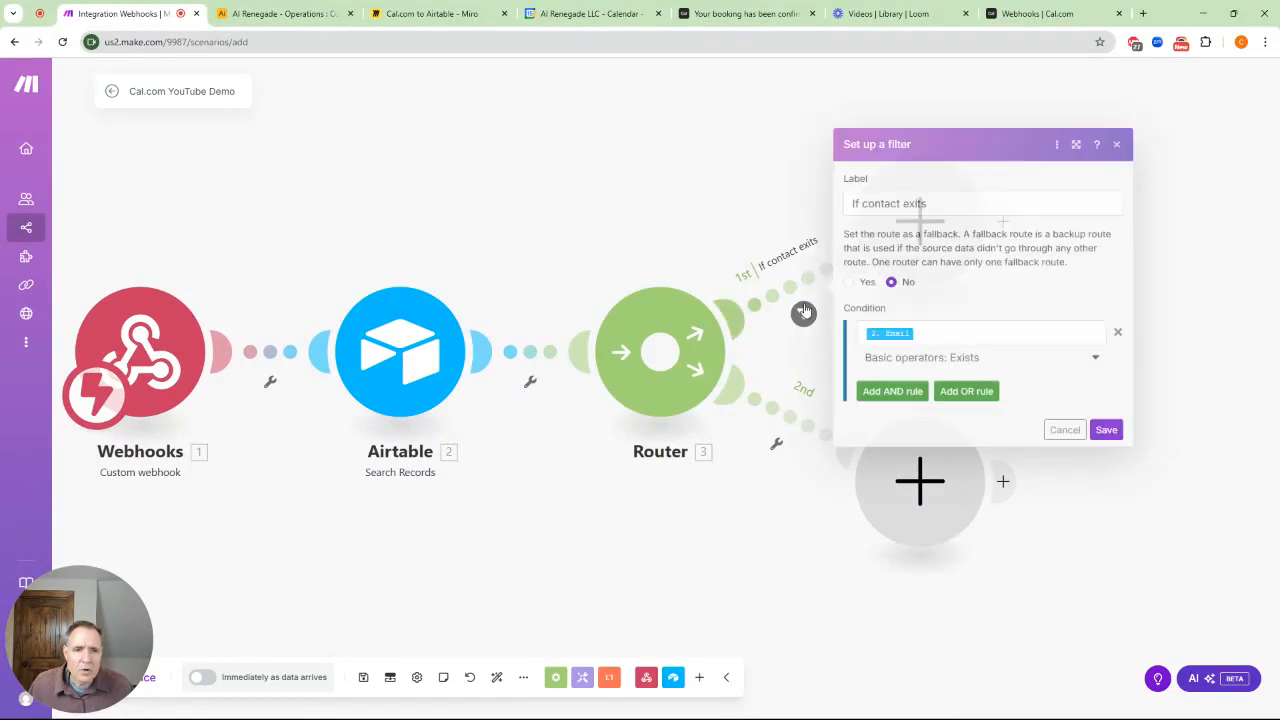
click(917, 203)
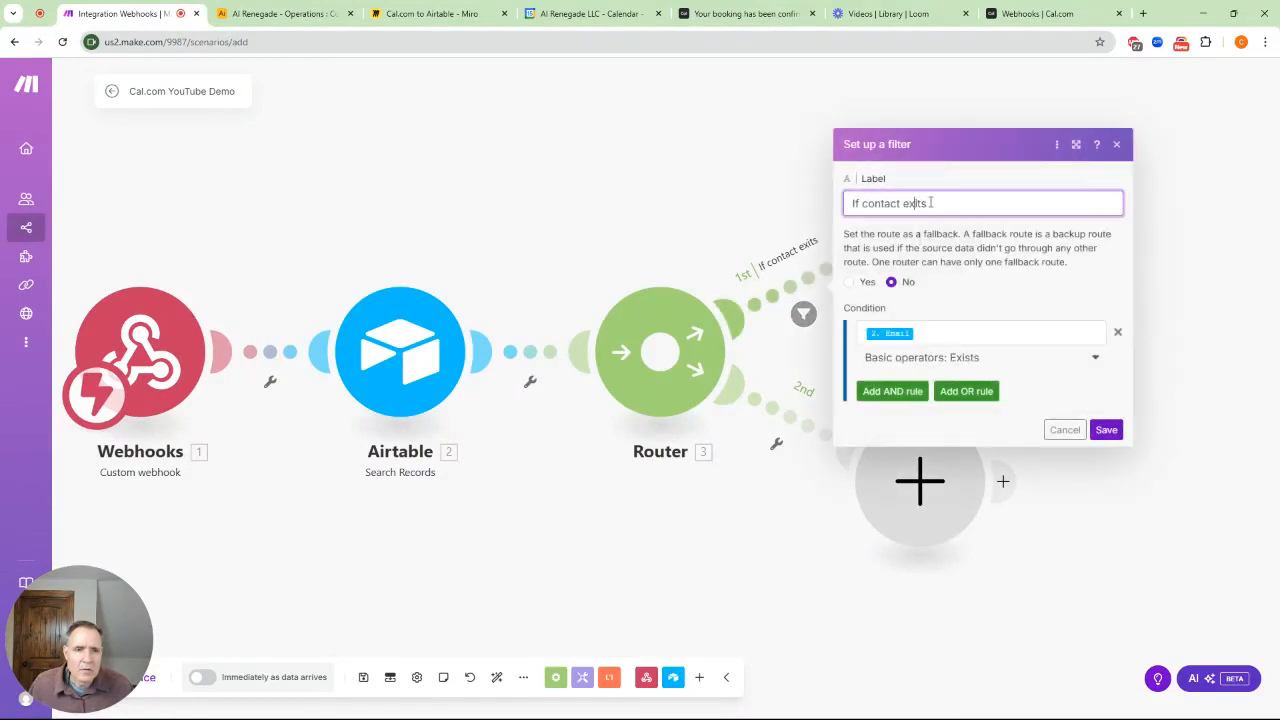
text(s)
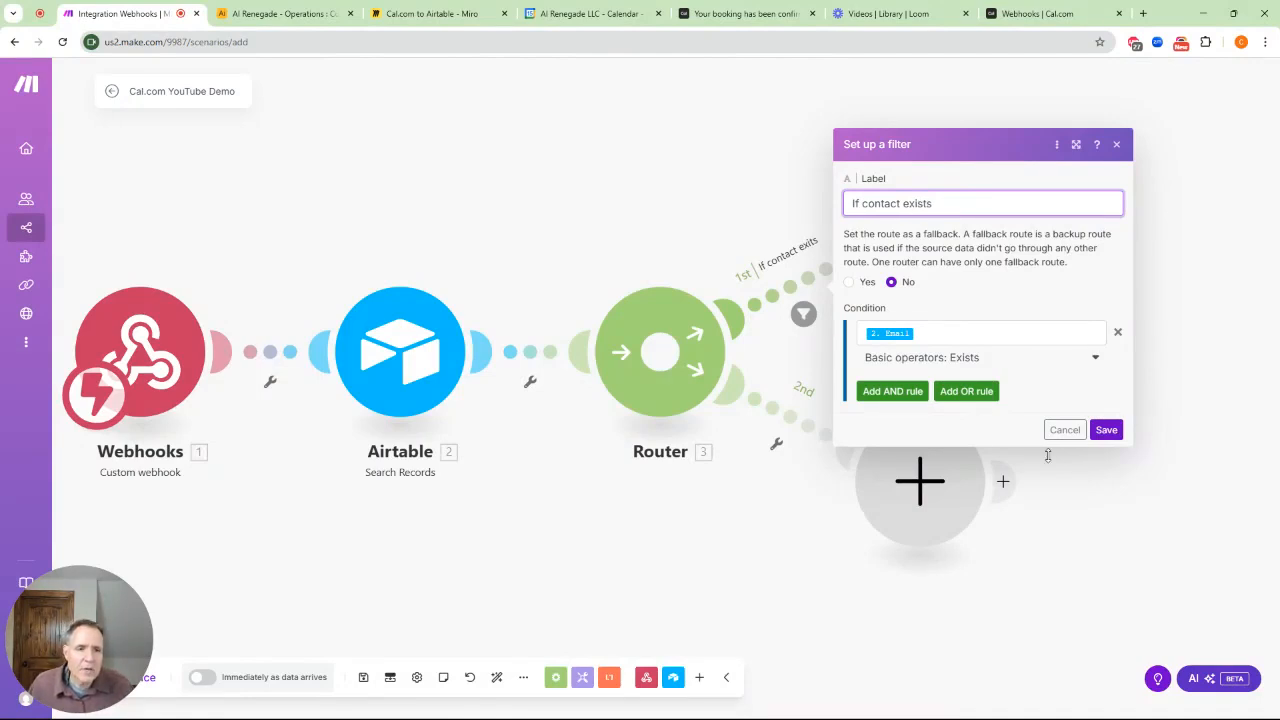
click(1106, 432)
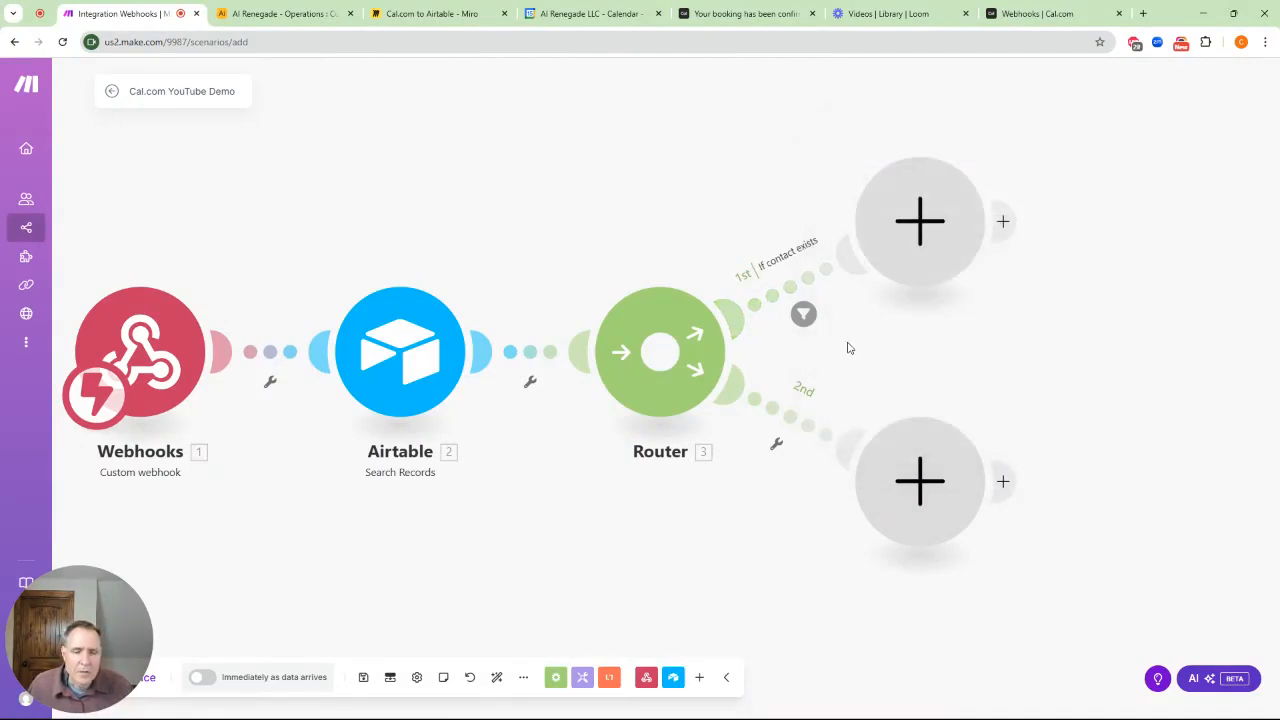
click(776, 443)
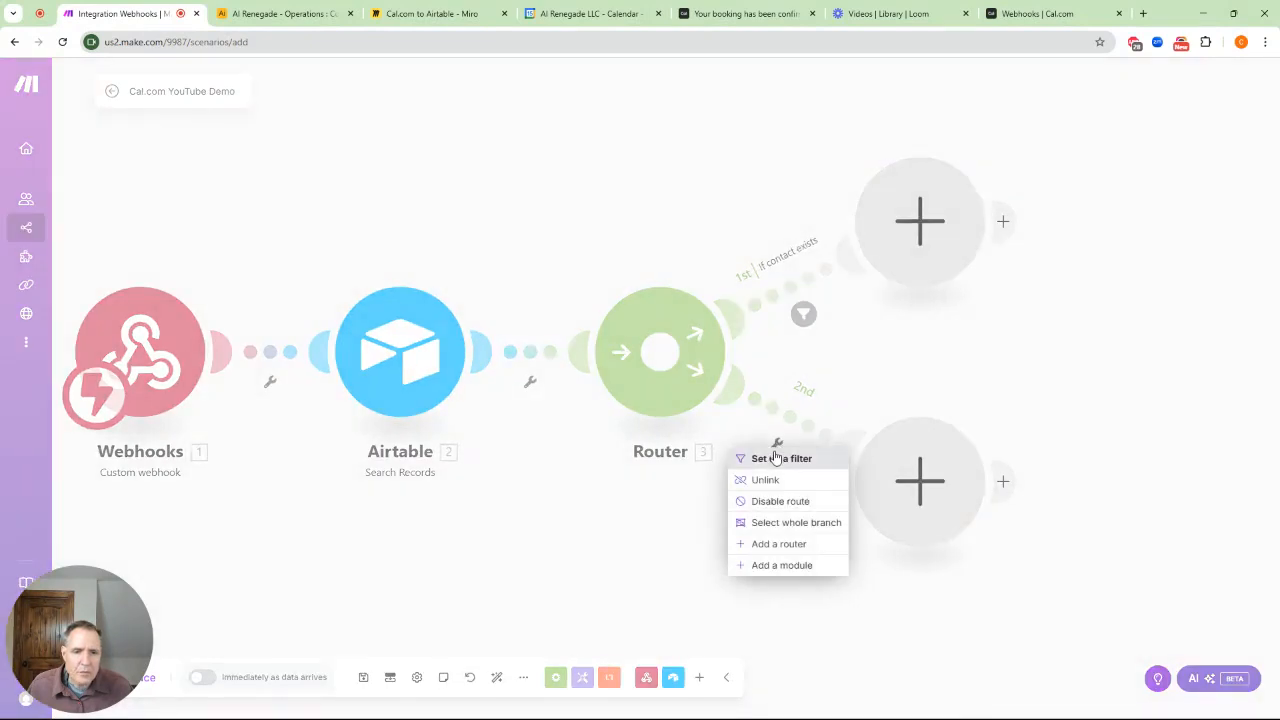
Give the lower route an 'Is new contact' filter requiring the Airtable Email to not exist
click(775, 457)
click(870, 317)
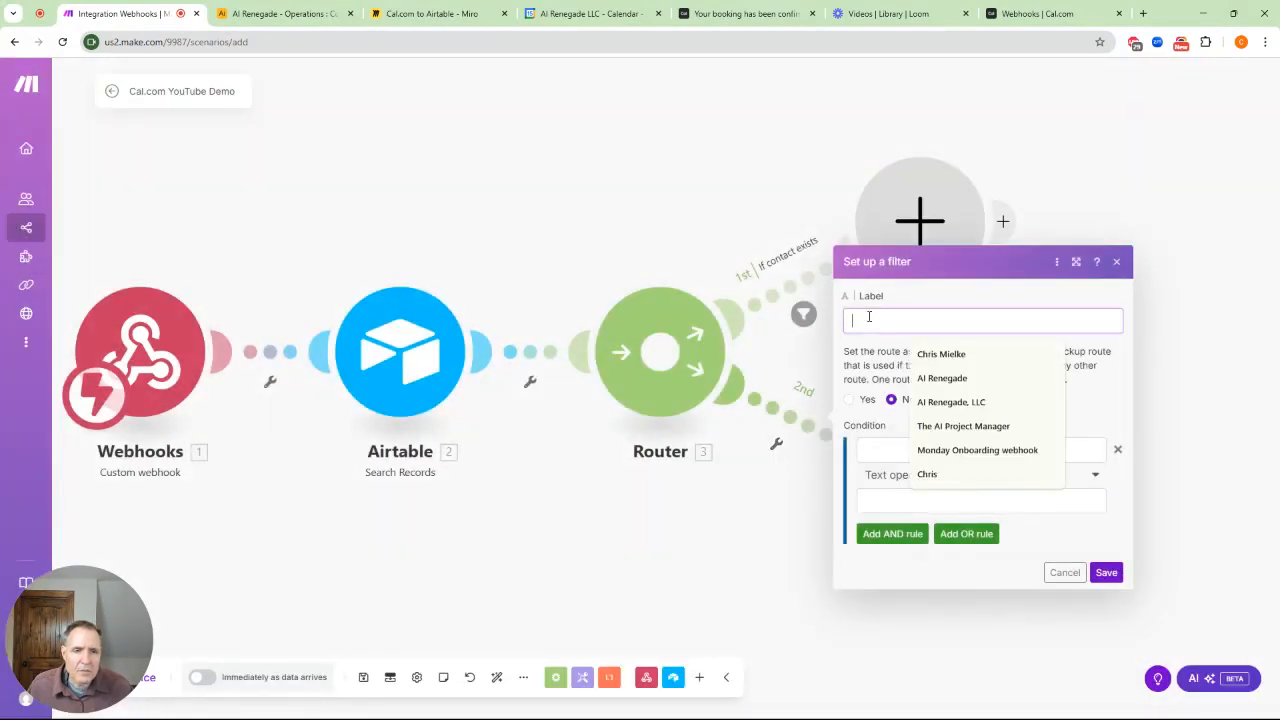
text(Is new contact)
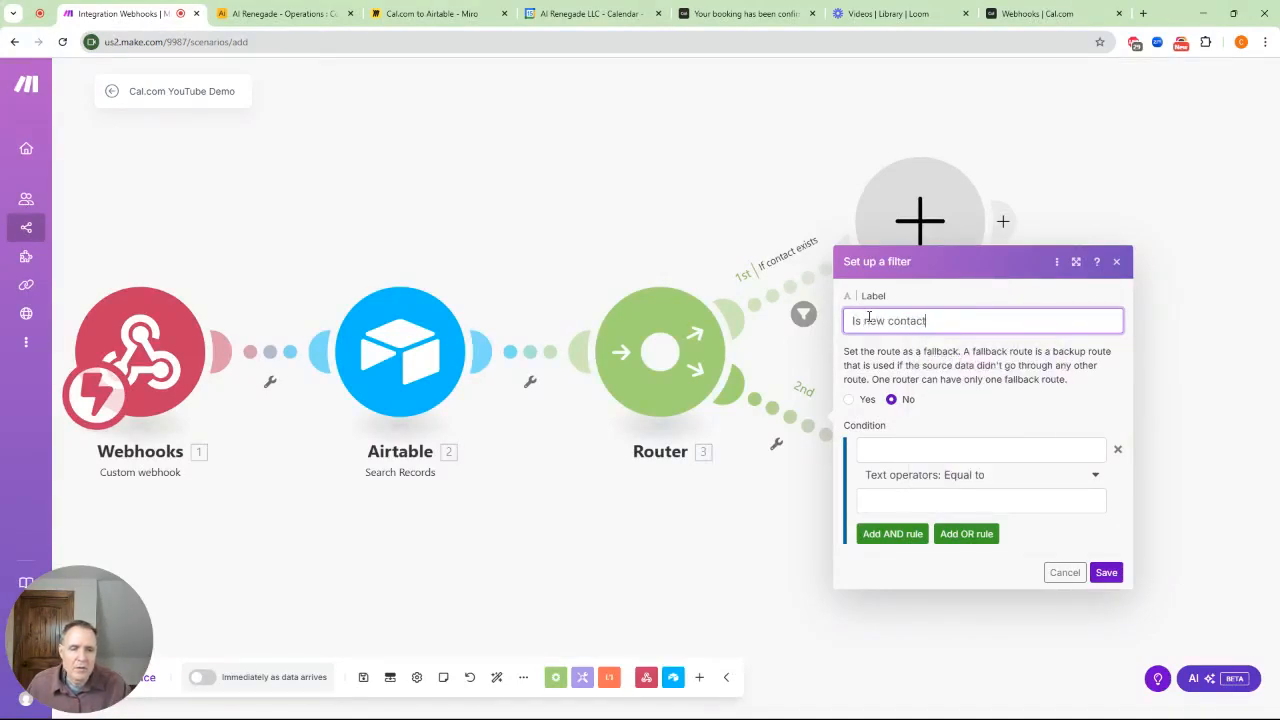
click(894, 447)
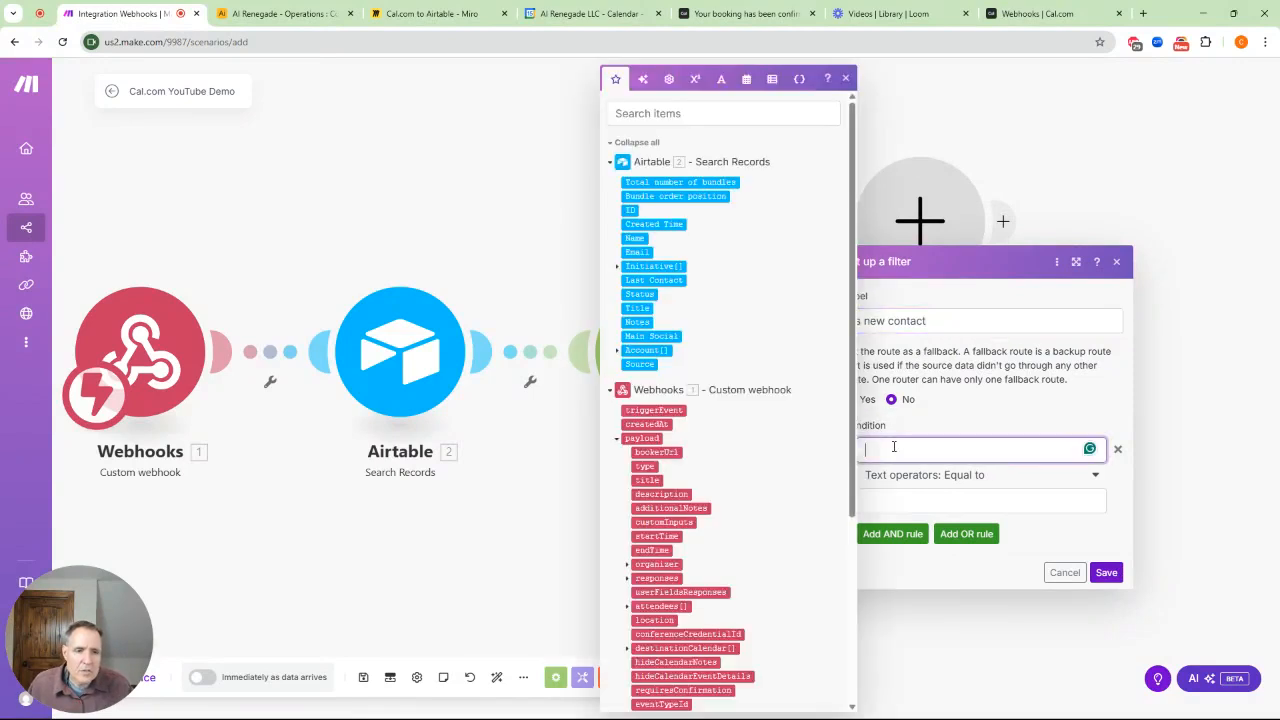
click(636, 252)
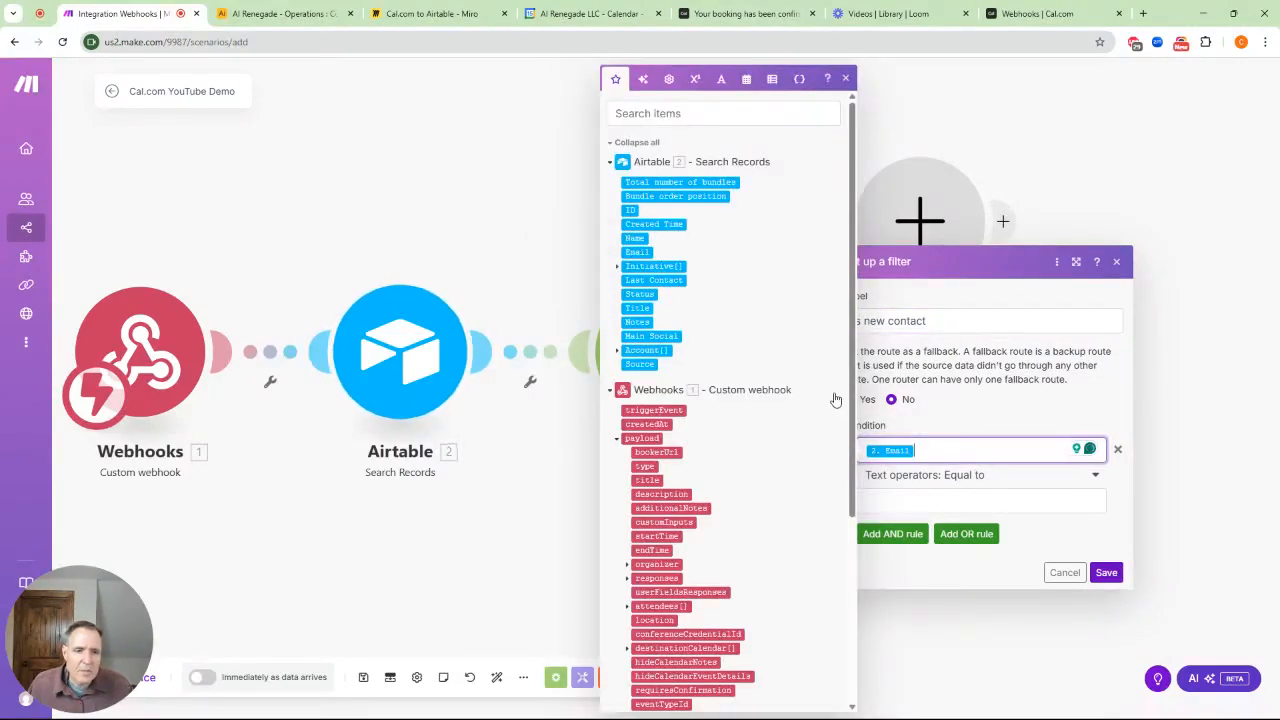
click(929, 499)
click(1095, 476)
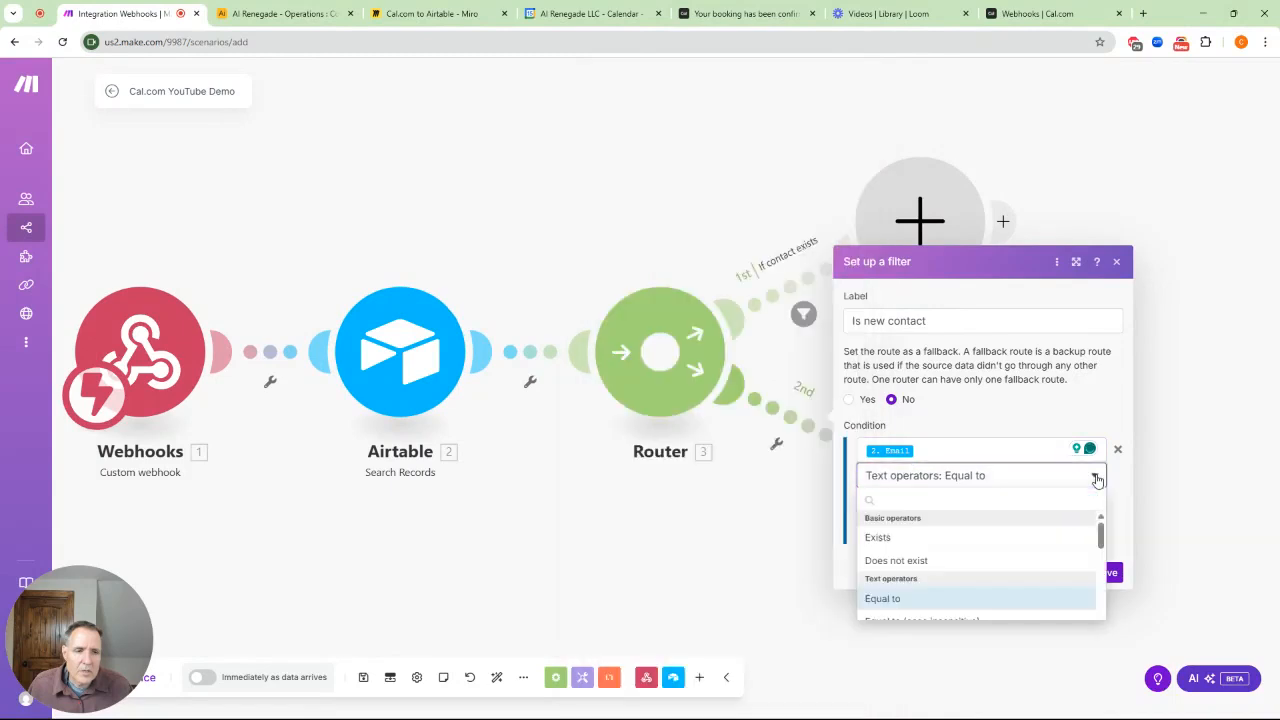
click(918, 560)
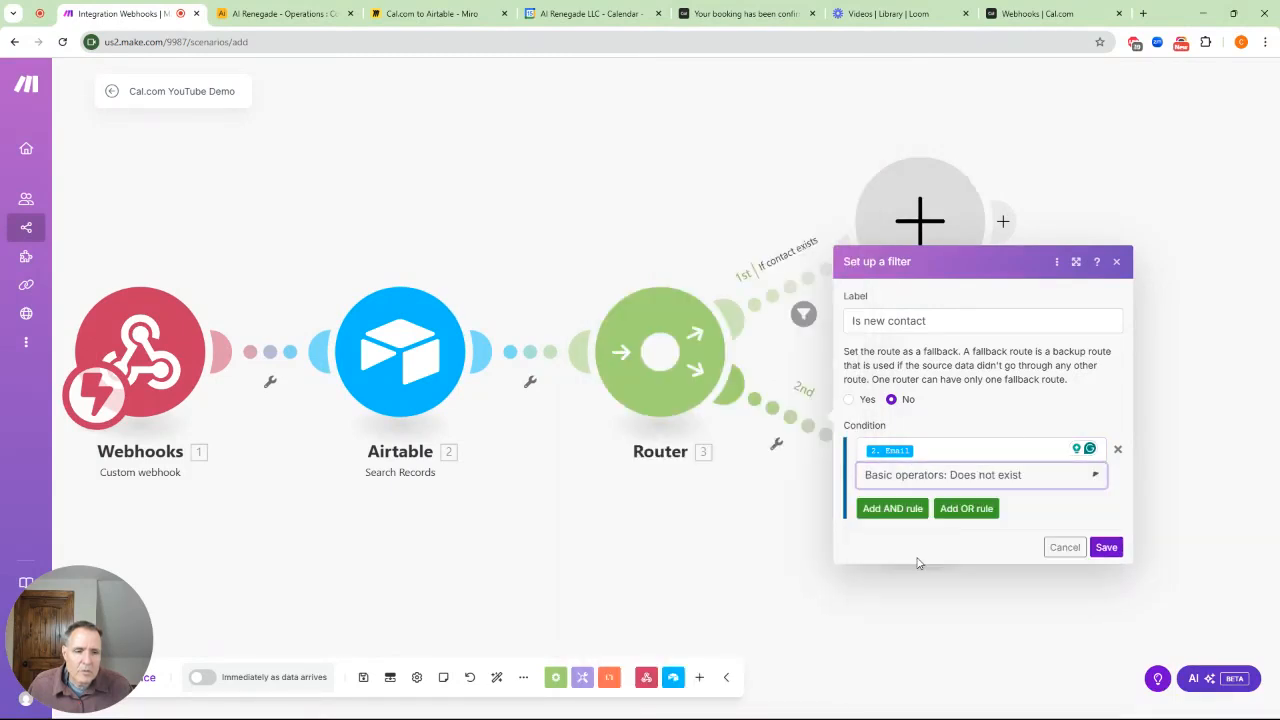
click(1105, 547)
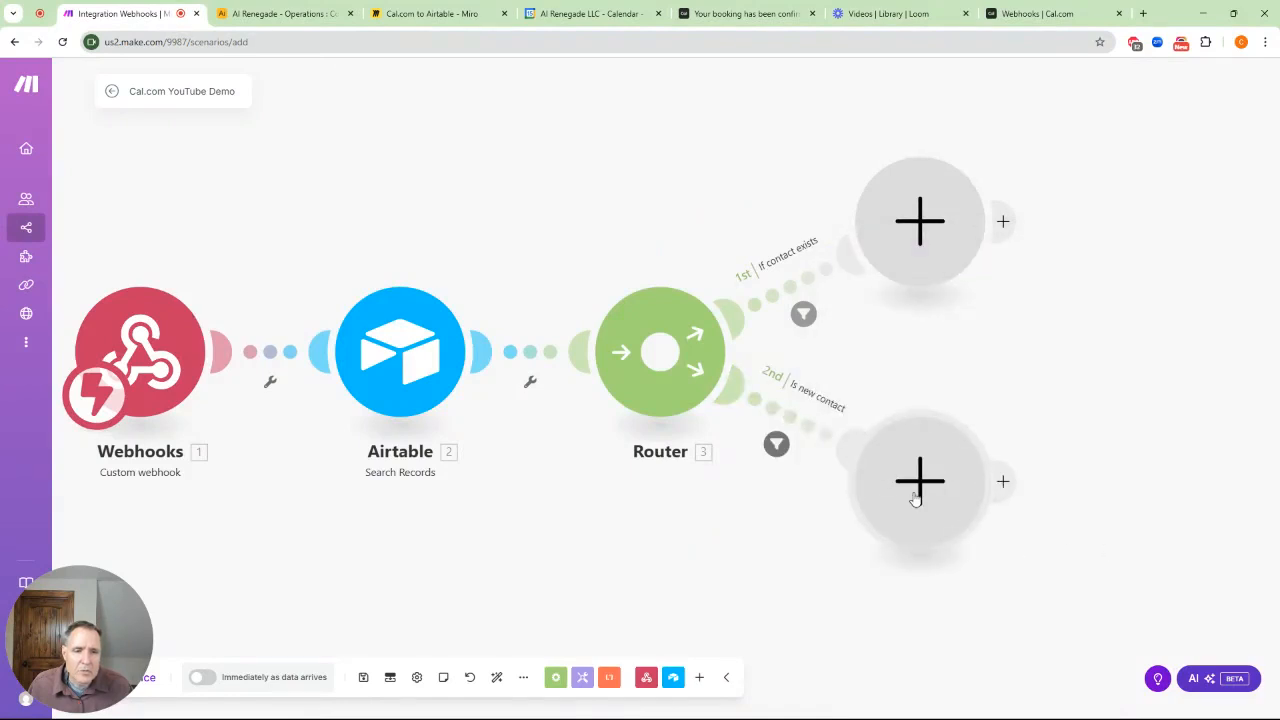
Rearrange the empty branch modules and add Airtable Update a Record to the upper branch
drag(939, 516, 923, 522)
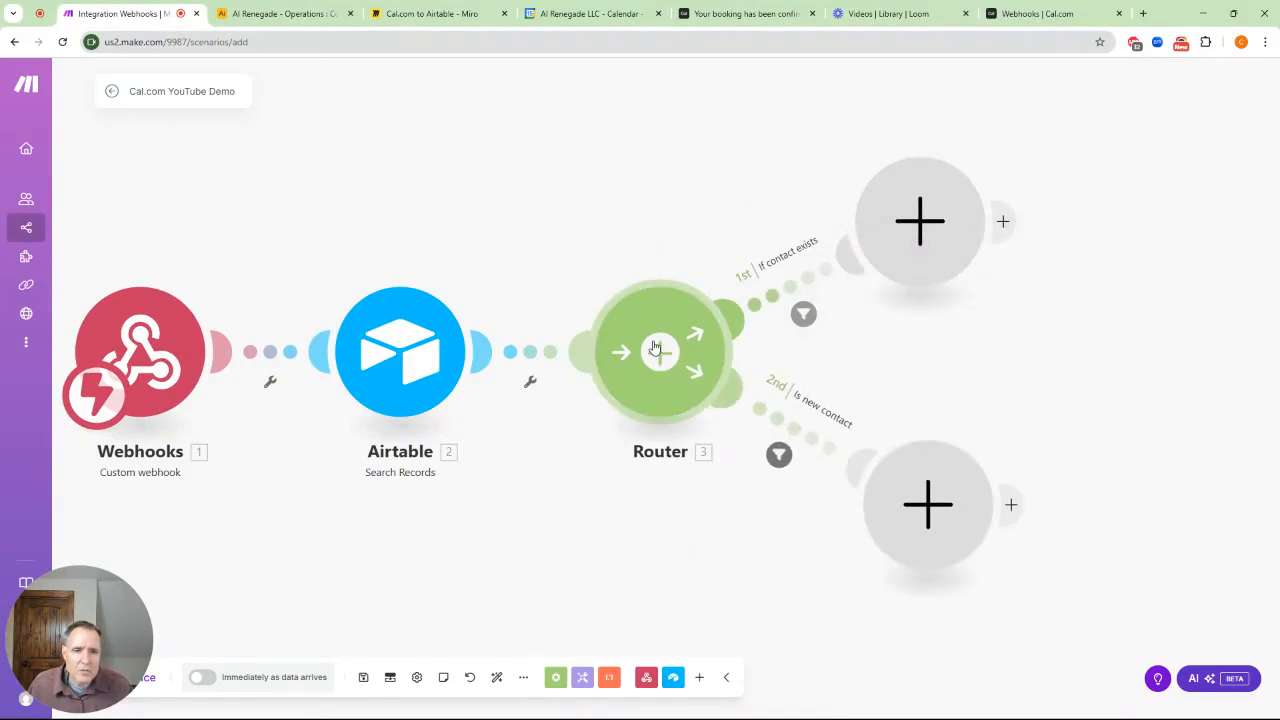
drag(914, 222, 912, 203)
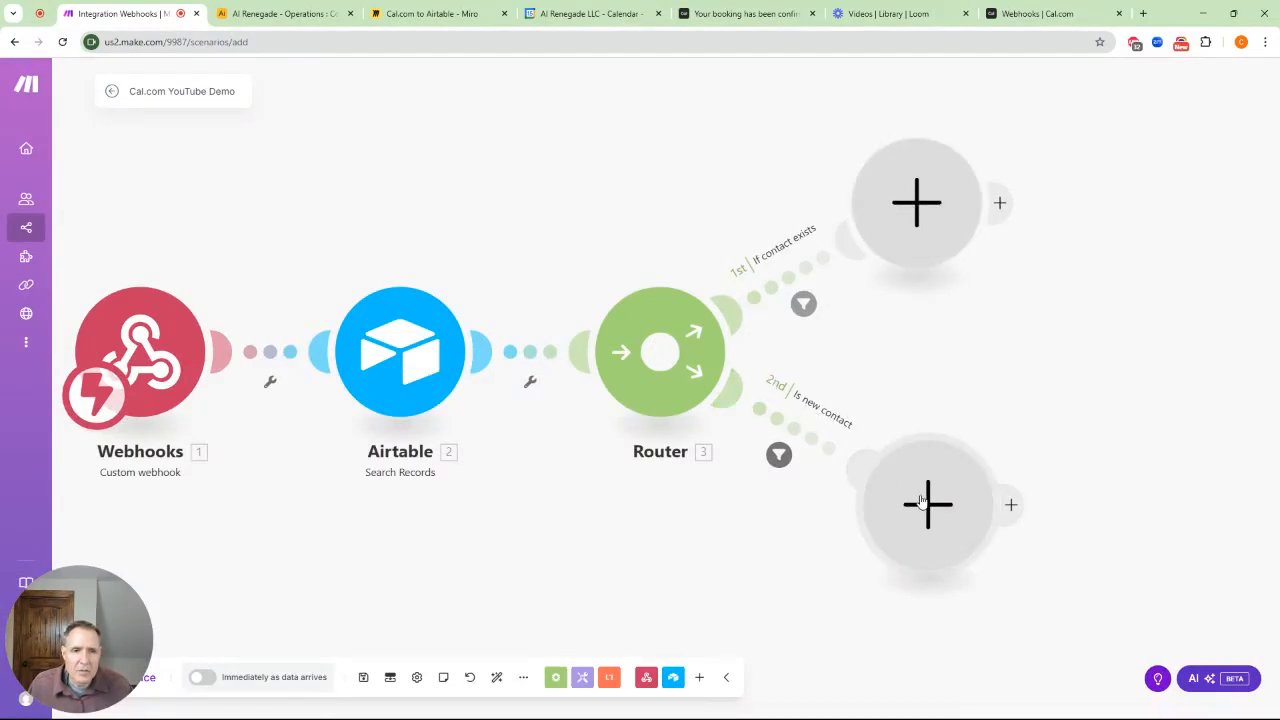
click(912, 210)
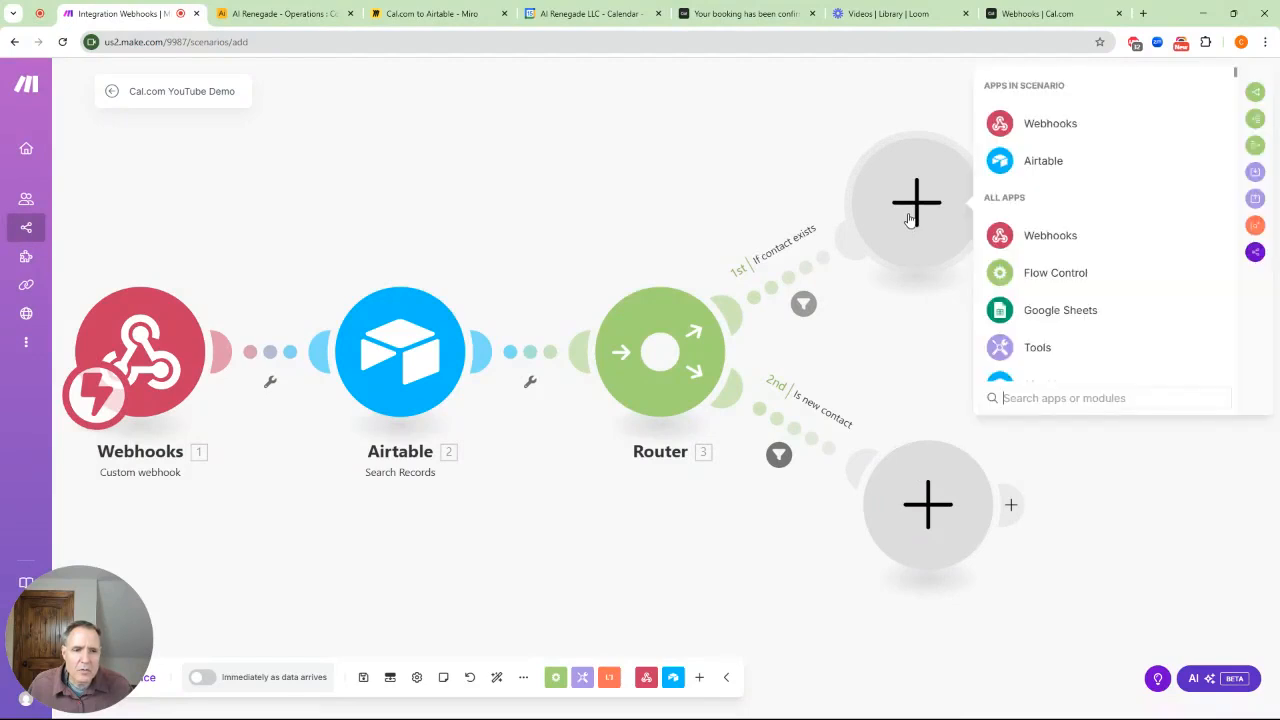
text(airt)
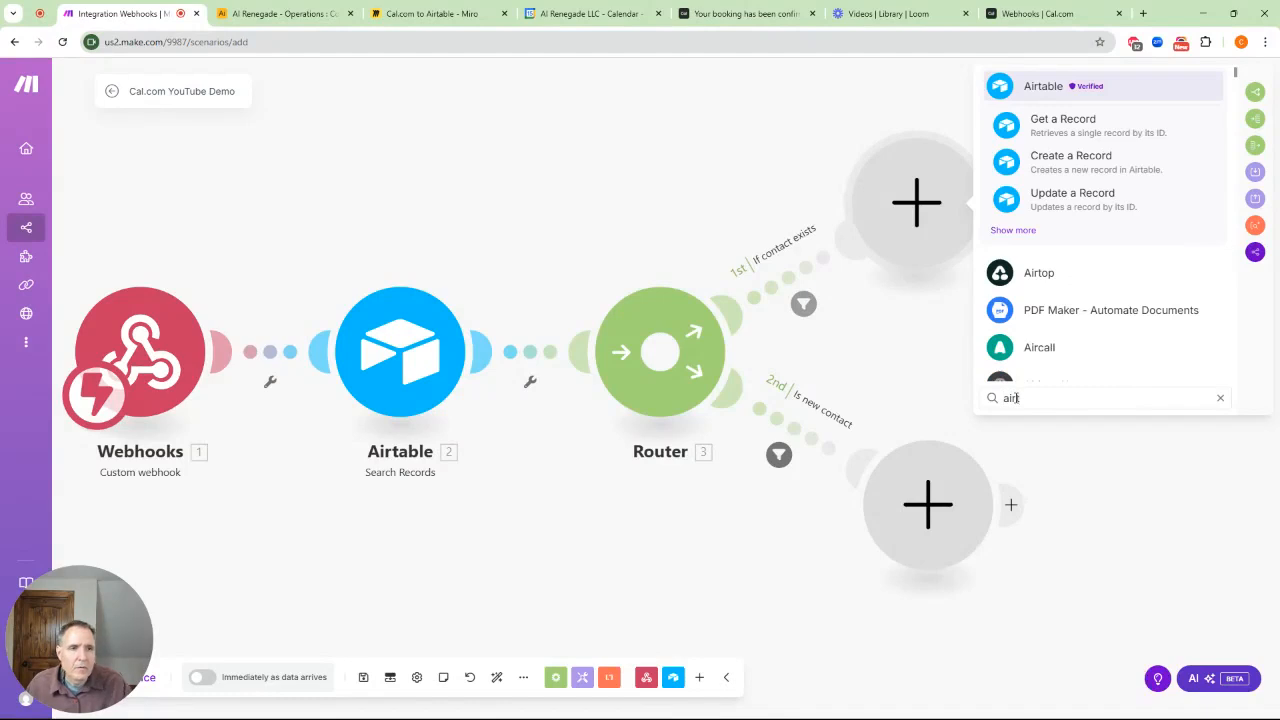
click(1111, 211)
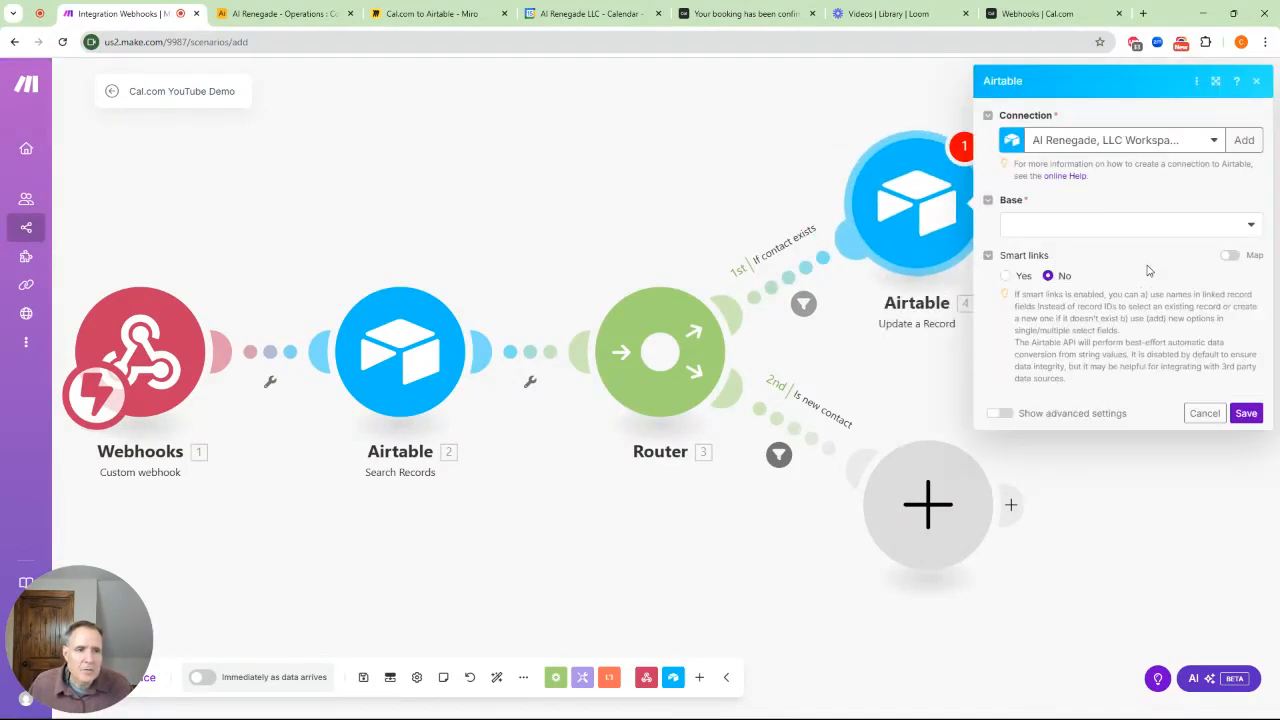
Target the AI Renegade - Operations base's Contacts table and map Record ID to 2. ID
click(1250, 230)
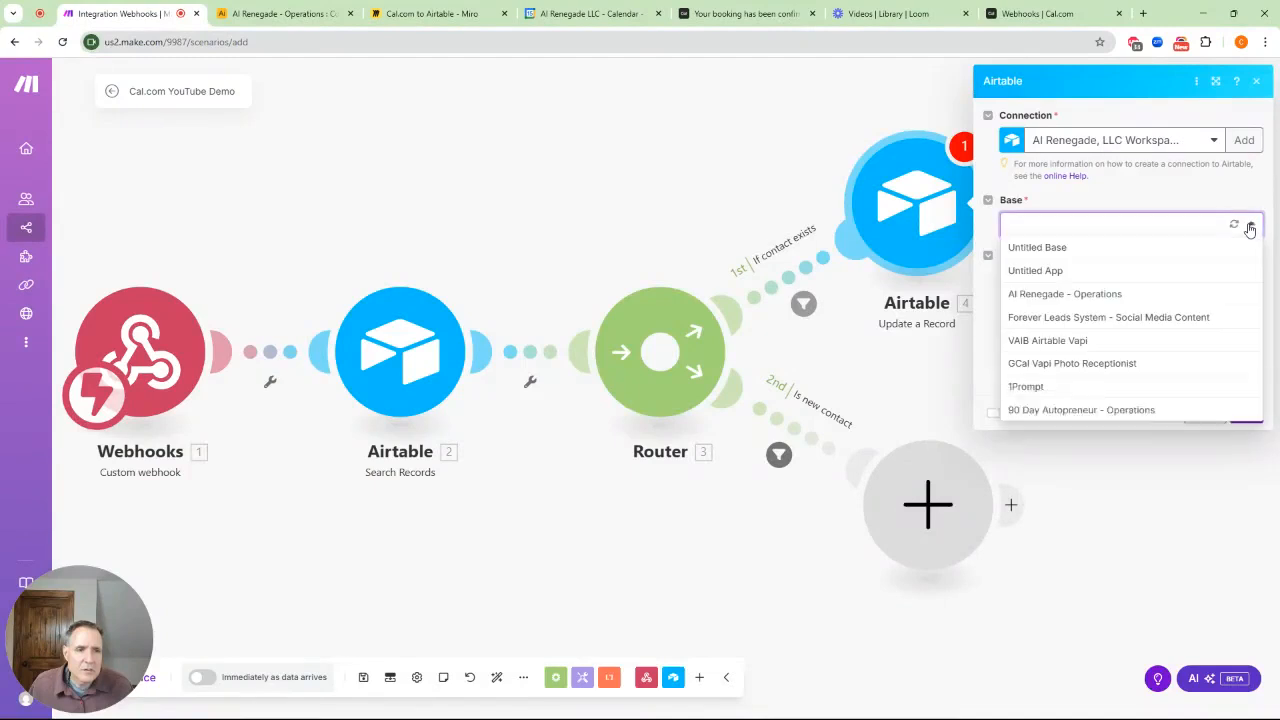
click(1117, 293)
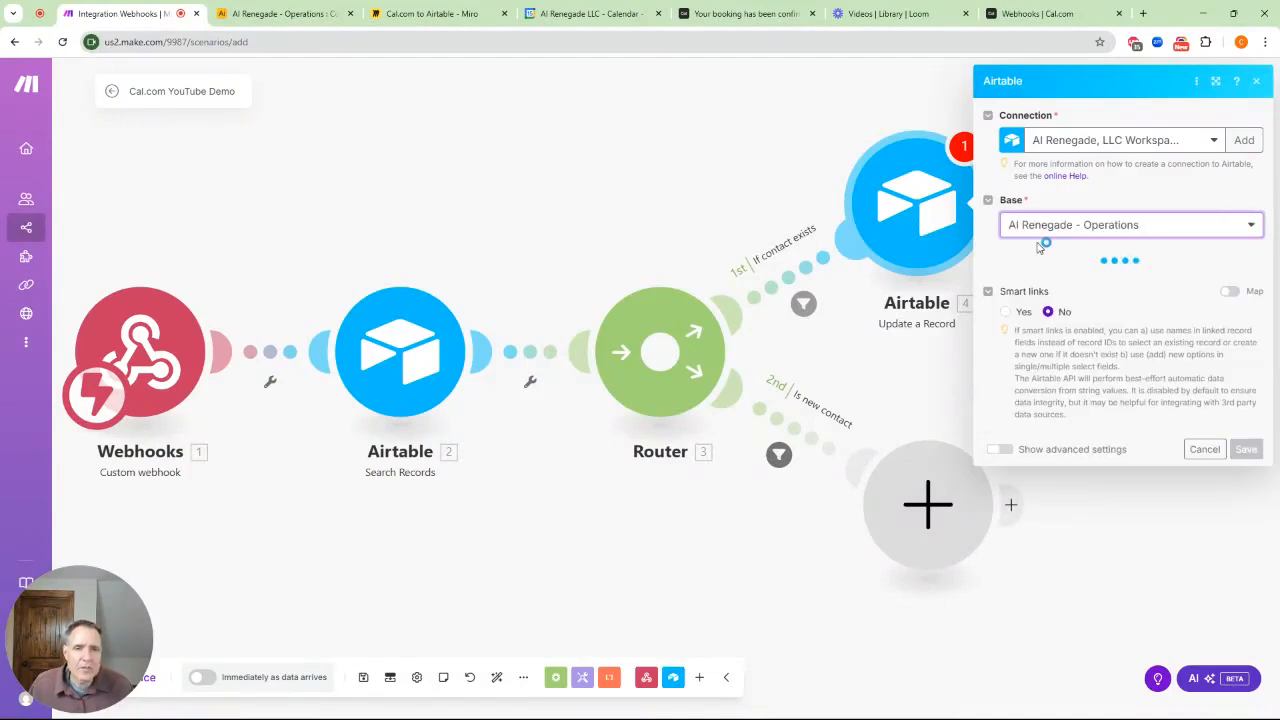
click(1082, 285)
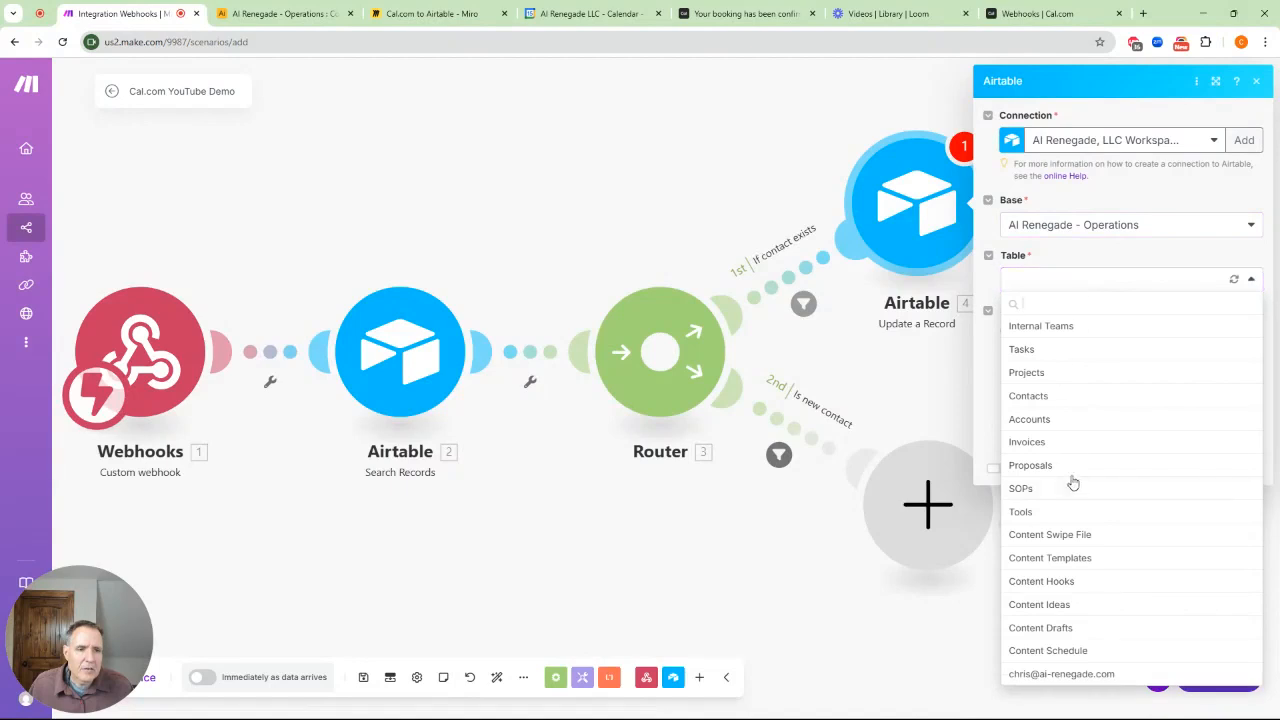
click(1045, 396)
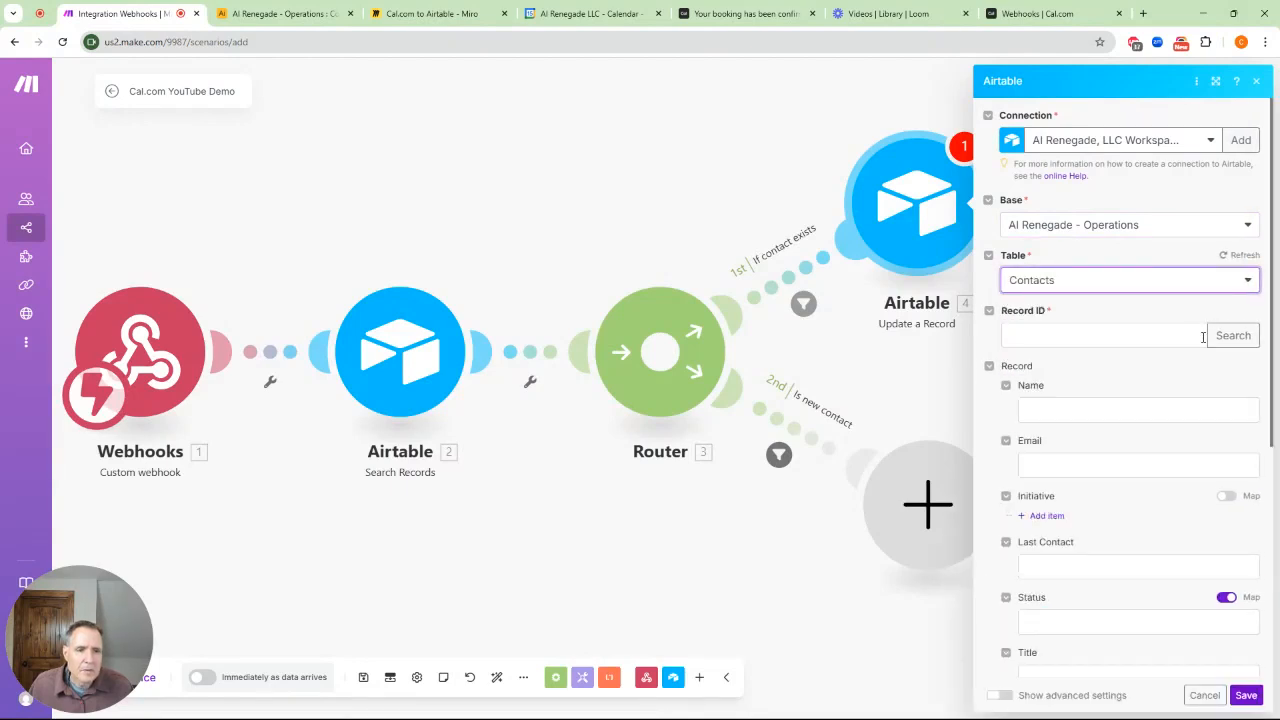
click(1031, 337)
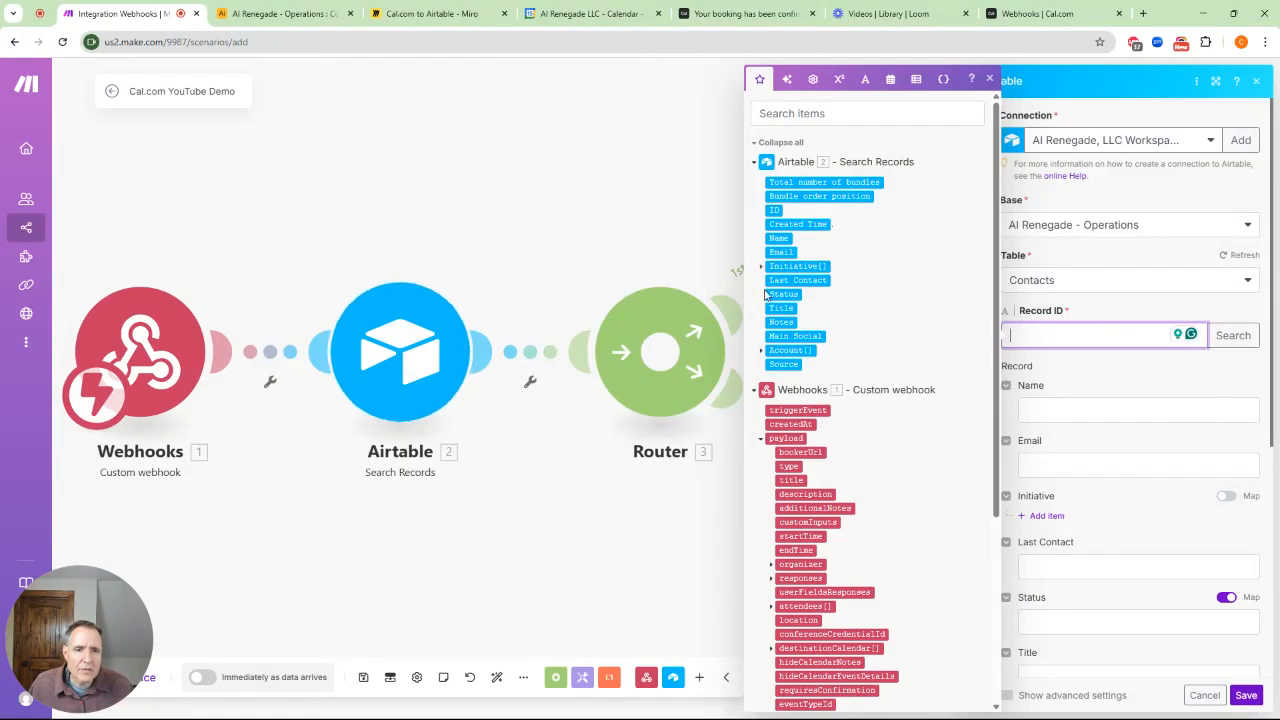
click(761, 351)
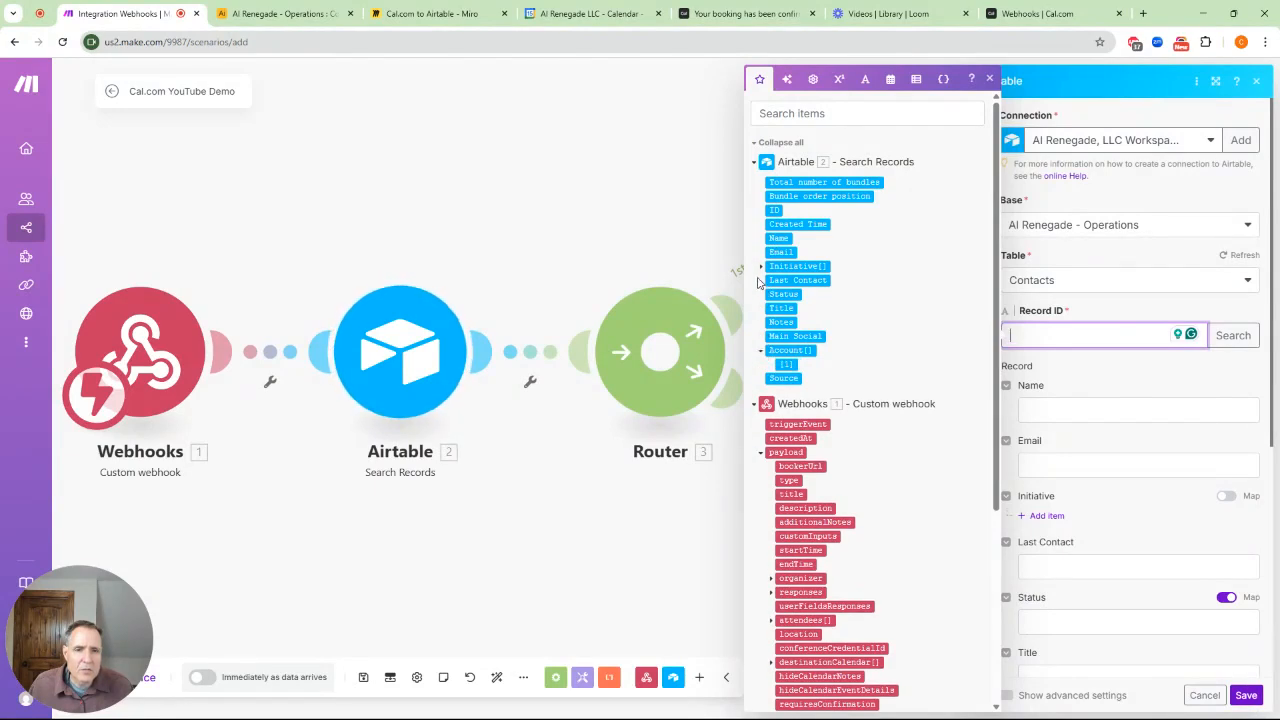
click(761, 267)
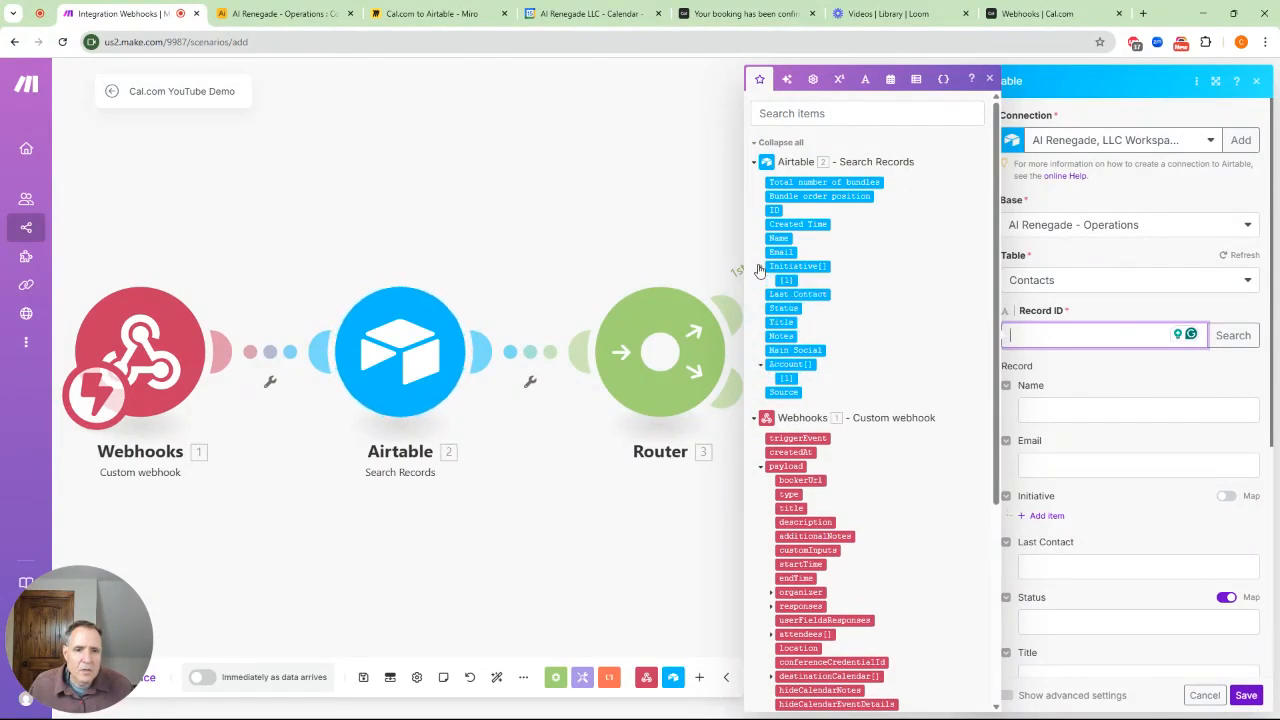
click(774, 210)
Set Last Contact to formatDate(now; YYYY-DD-MM) using the date and time functions
click(1120, 568)
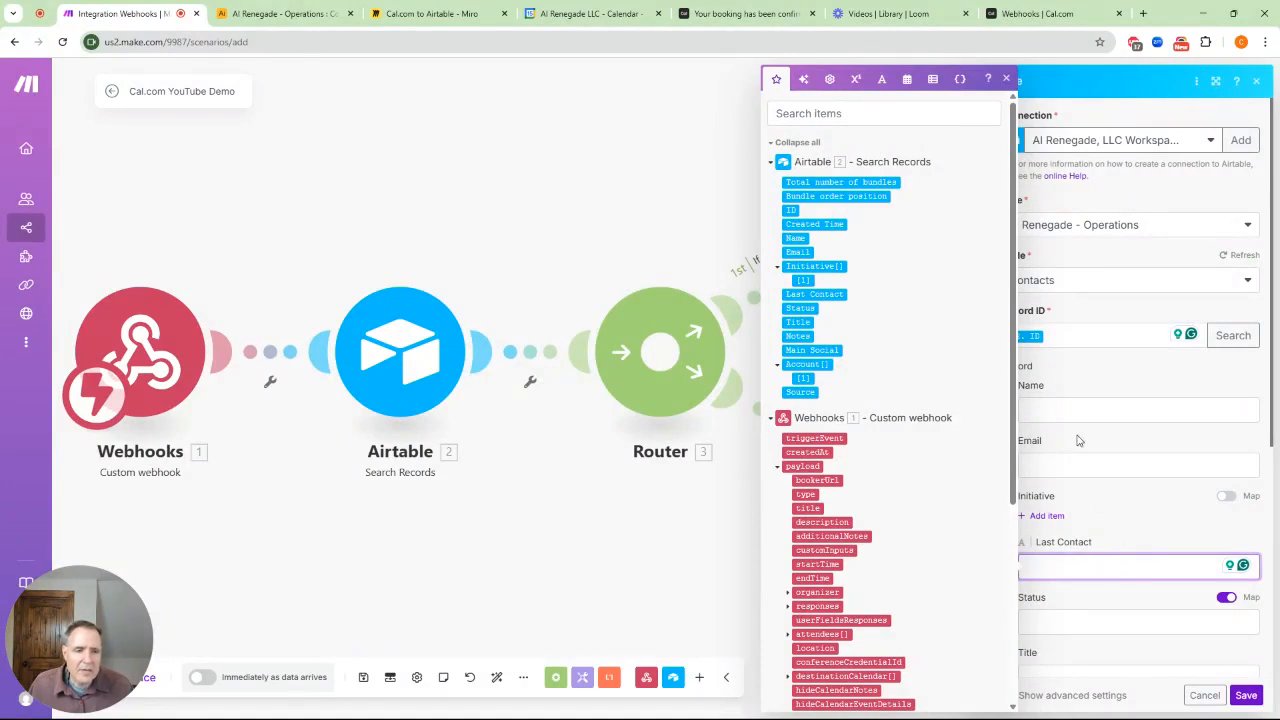
click(907, 80)
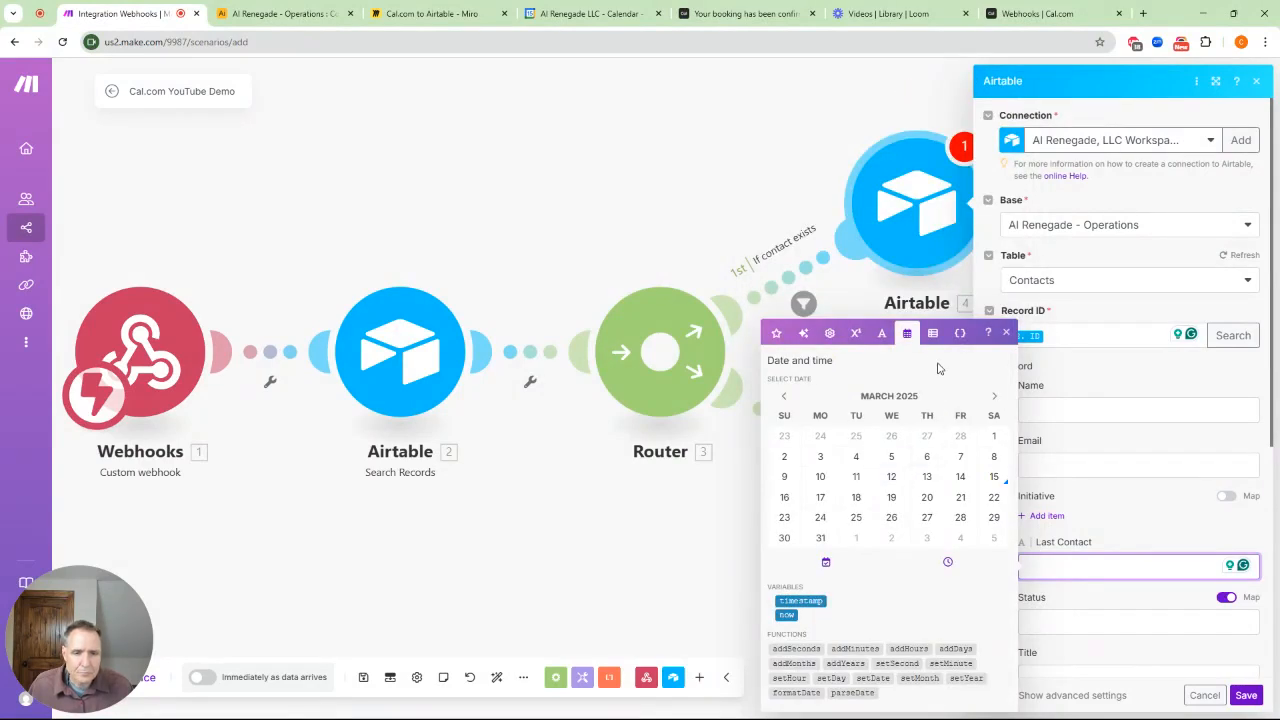
click(805, 693)
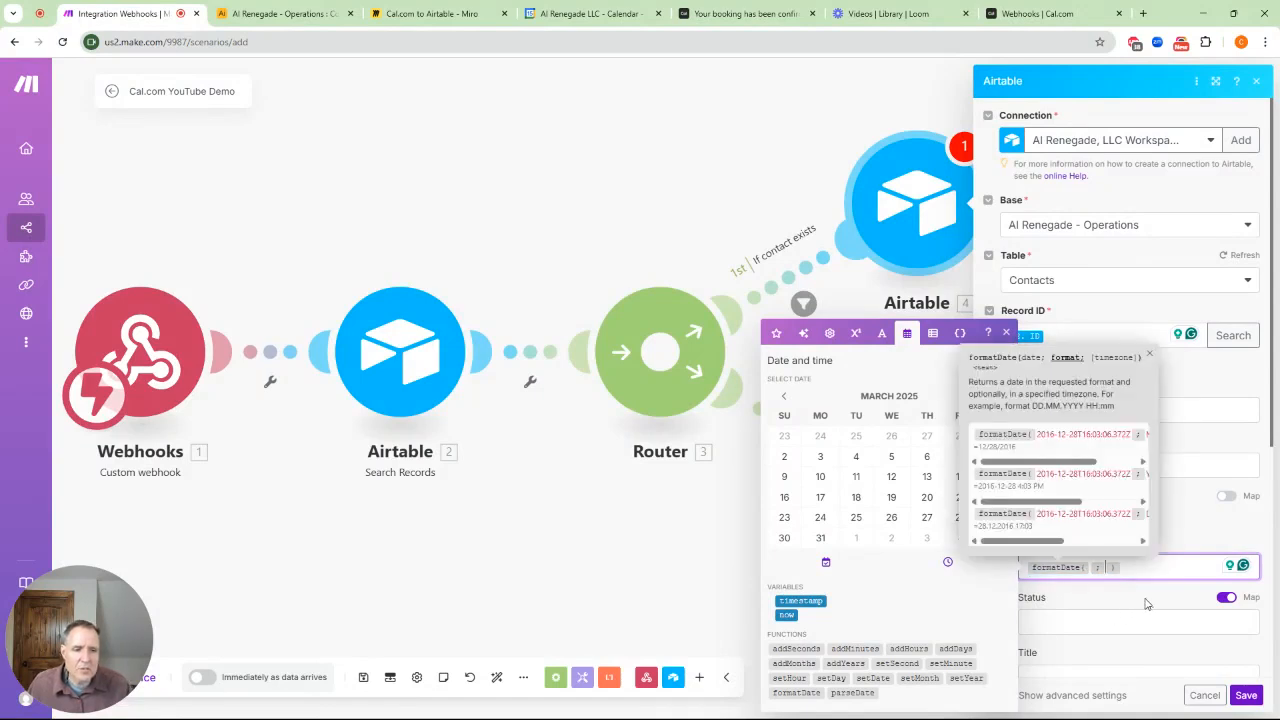
click(788, 615)
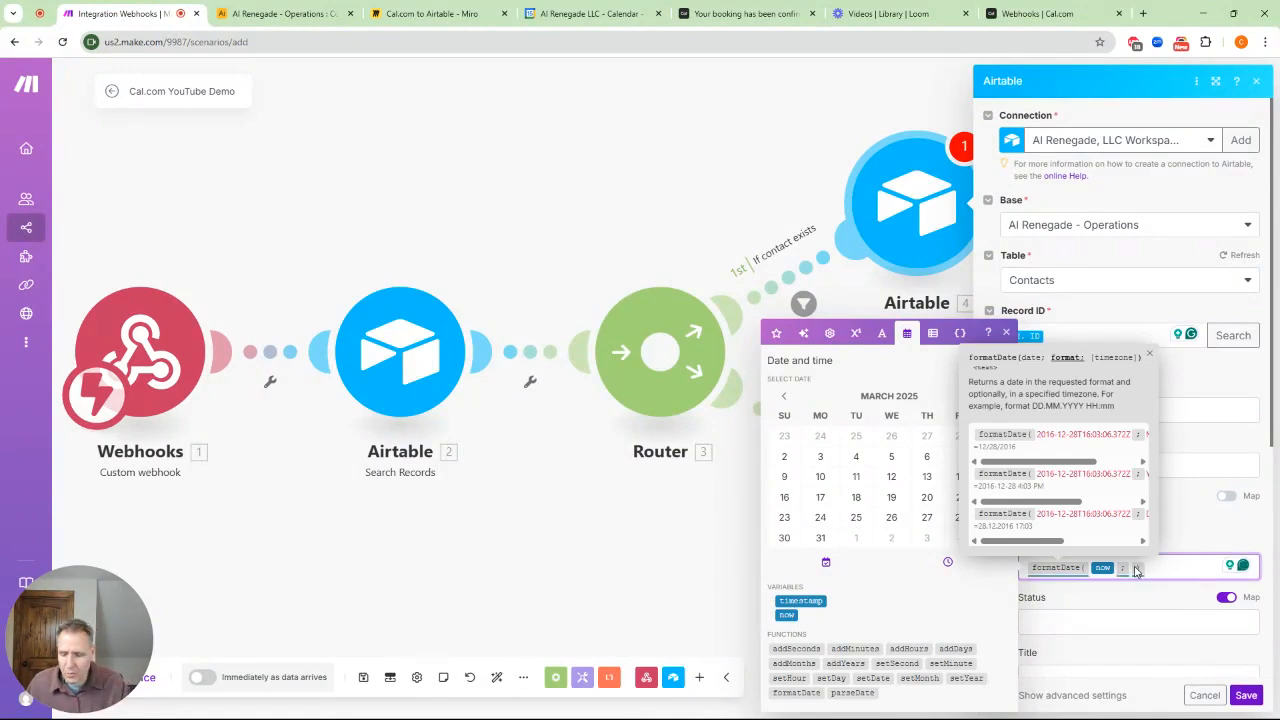
click(1136, 569)
text(YYYY )
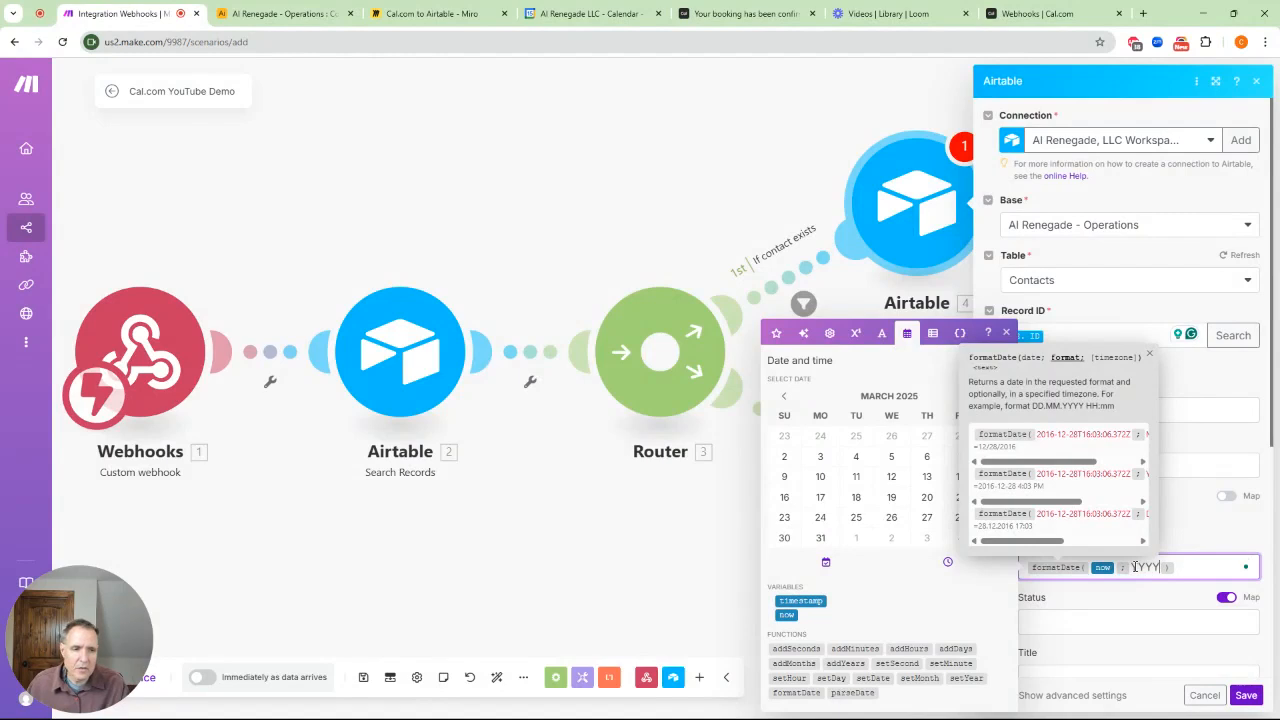
text(-DD)
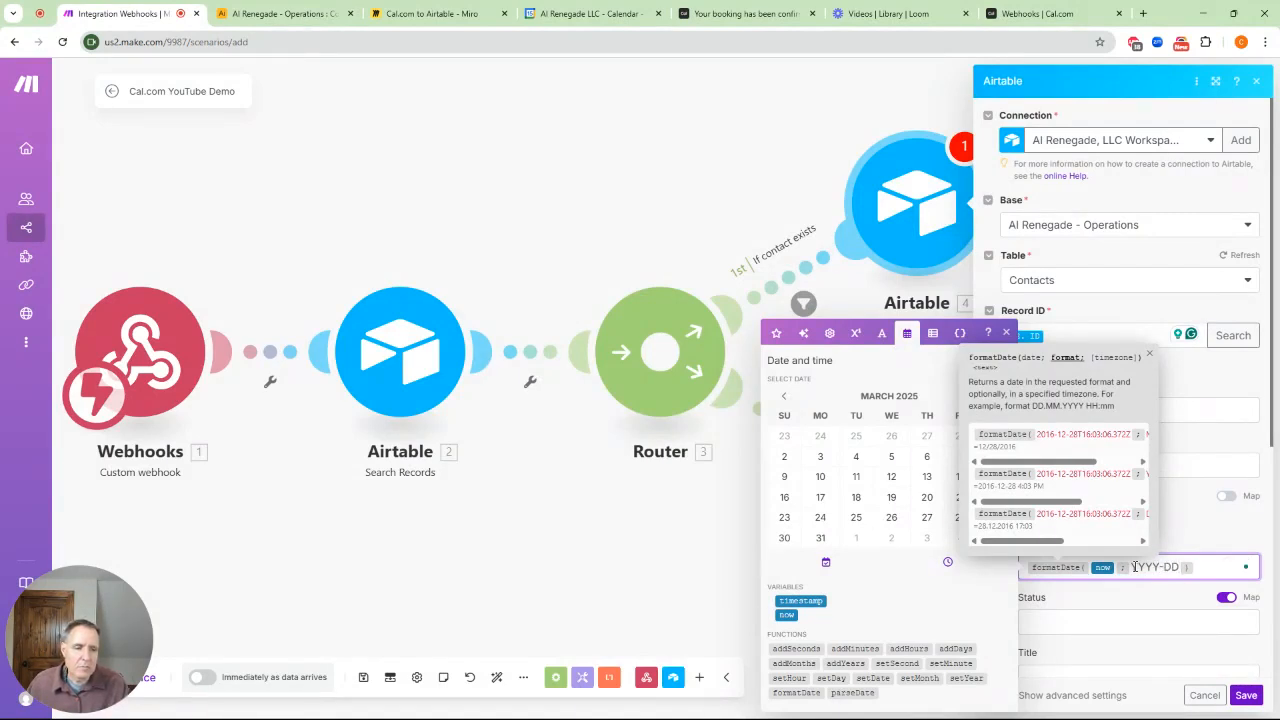
text(-MM)
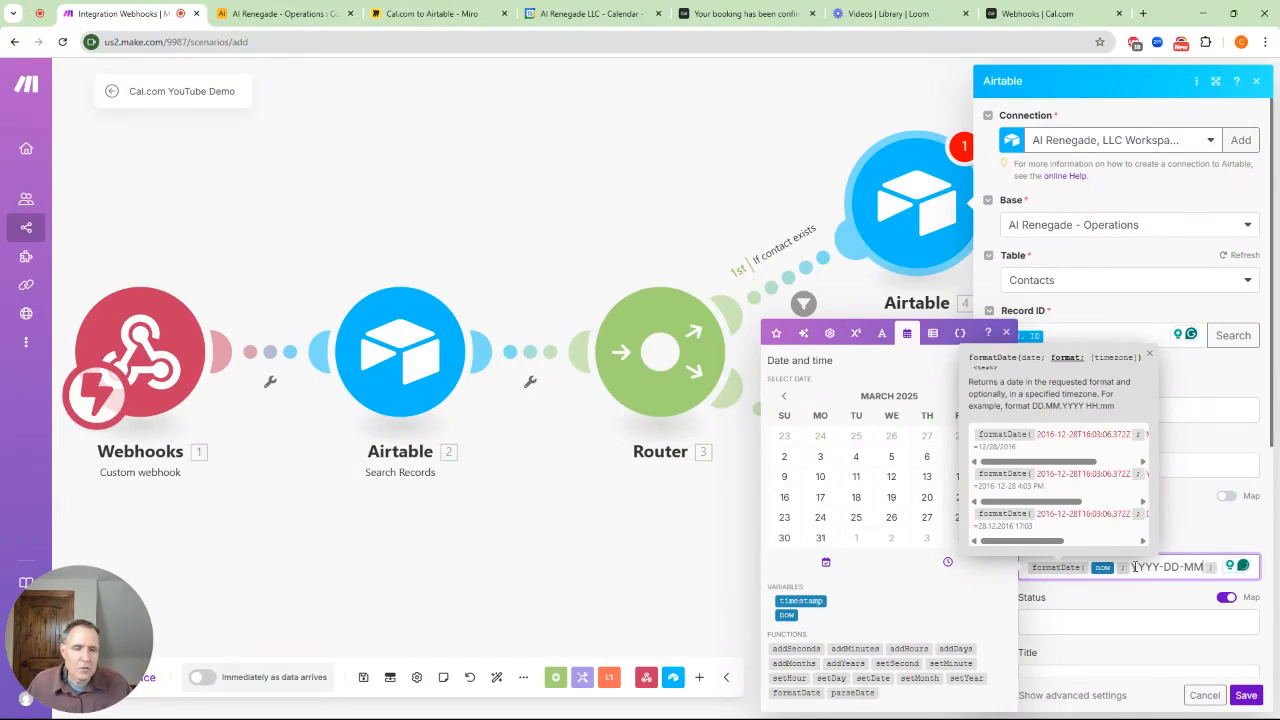
Check the Airtable Contacts table, then fix the date format to YYYY-MM-DD
click(283, 14)
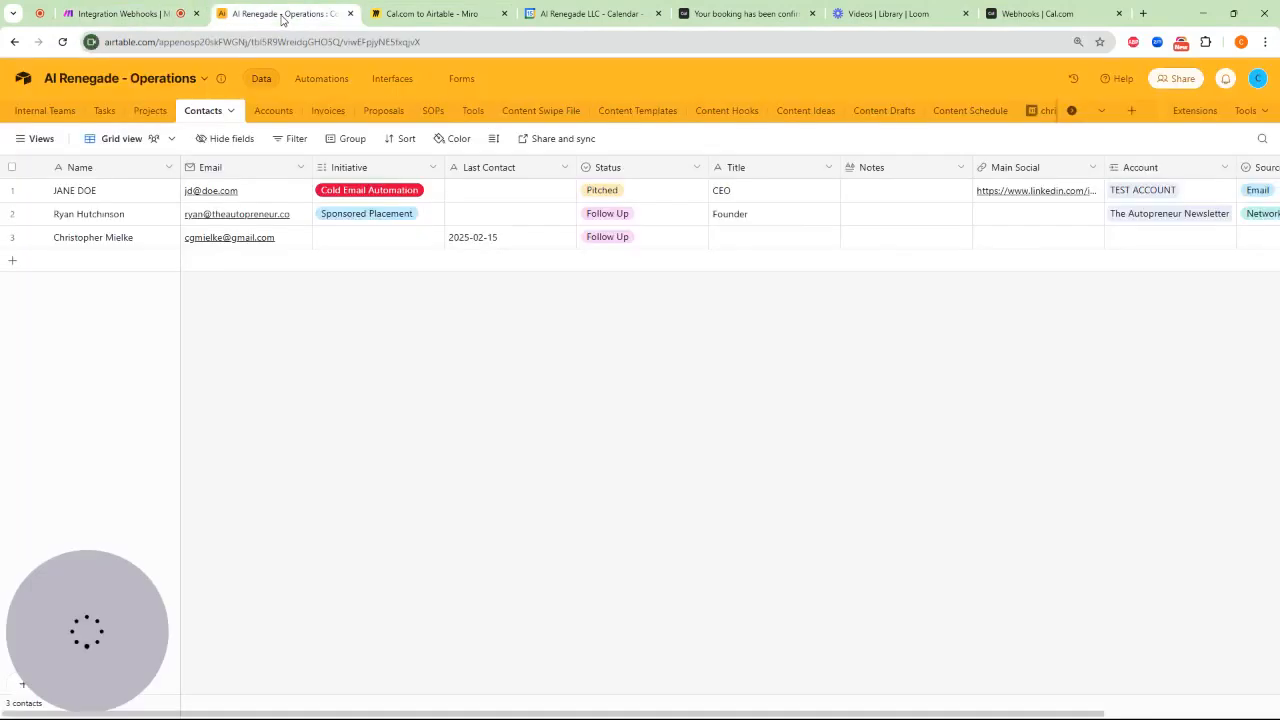
click(135, 16)
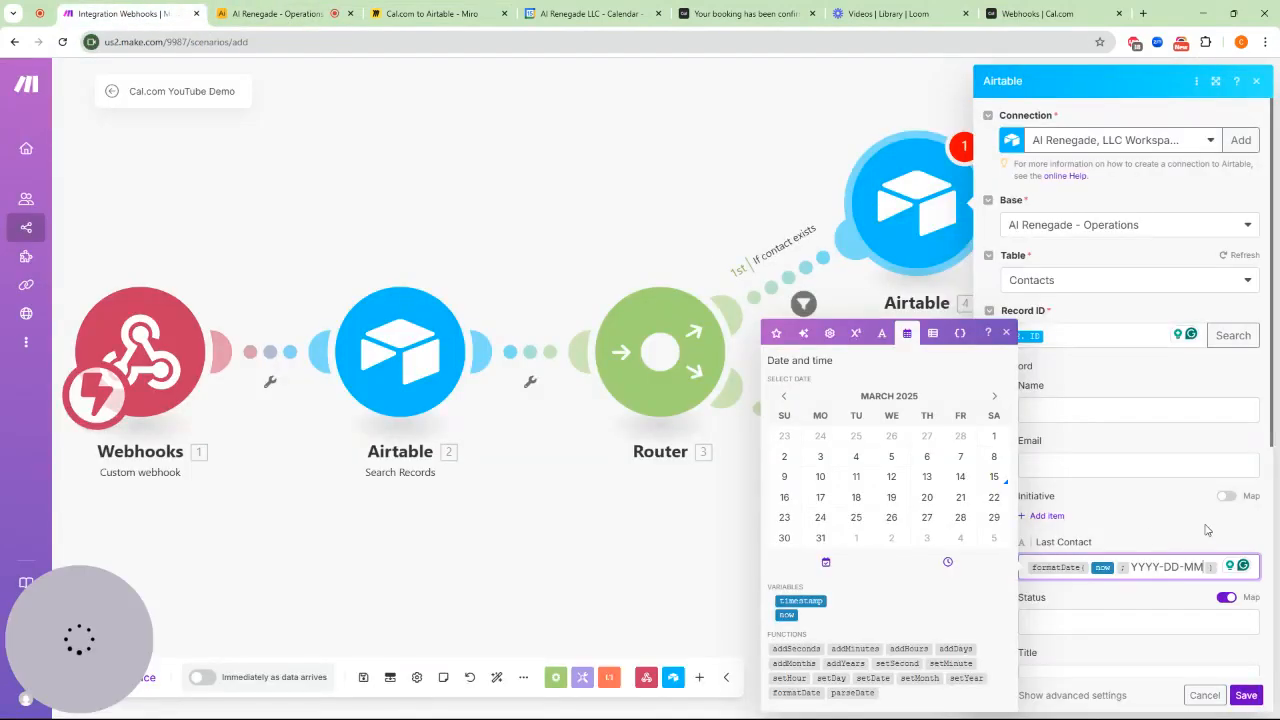
click(1203, 566)
key(BackSpace)
key(BackSpace)
key(BackSpace)
key(BackSpace)
key(BackSpace)
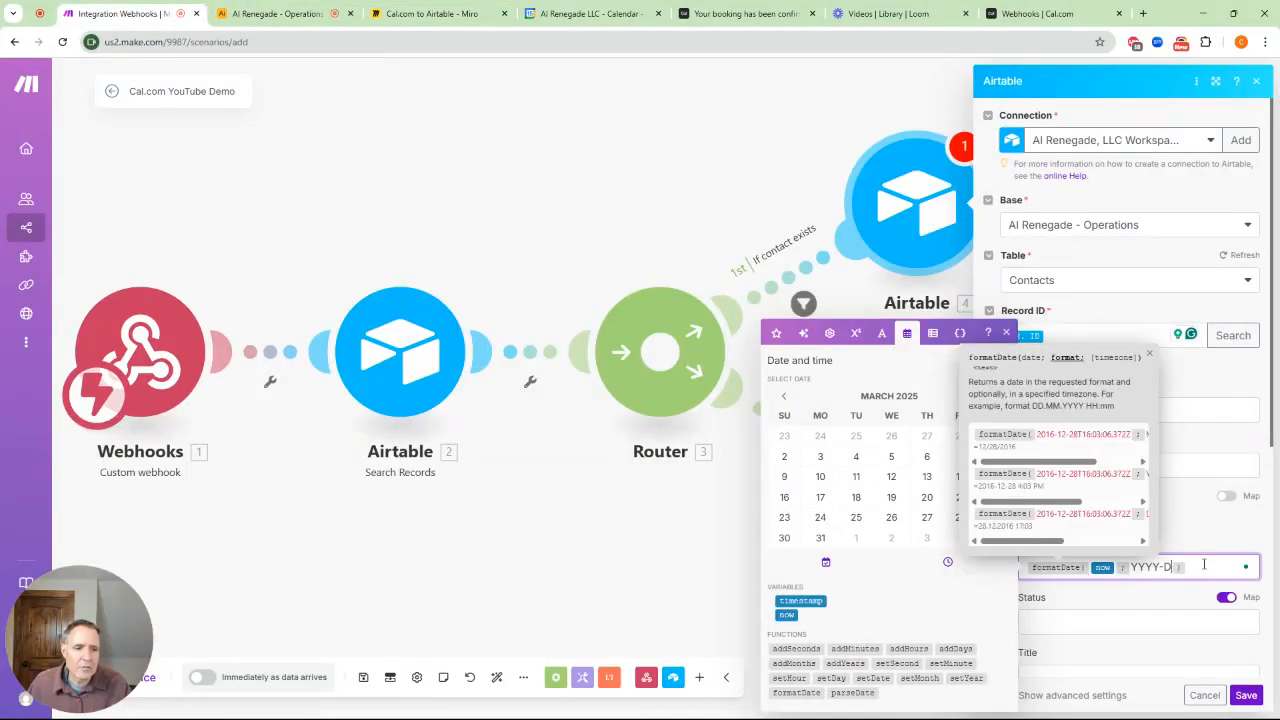
text(MM)
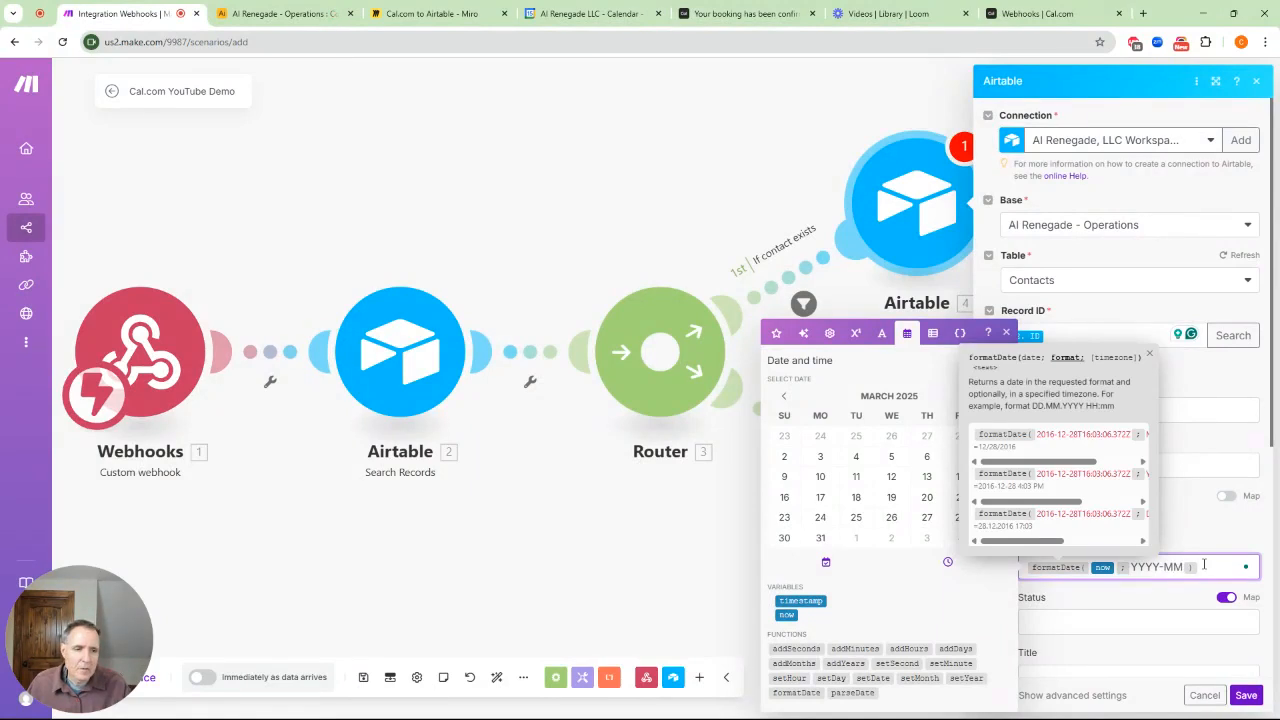
text(-DD)
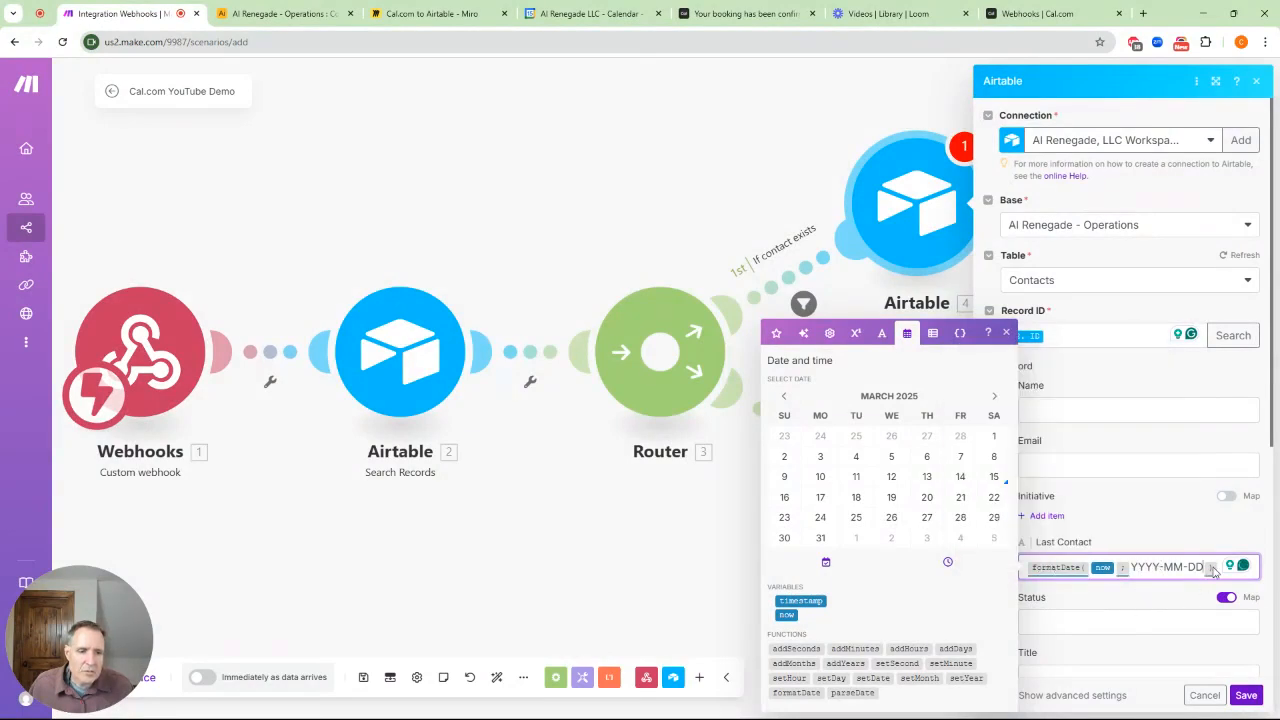
Enter 'Follow Up' as the updated contact's Status
click(1081, 628)
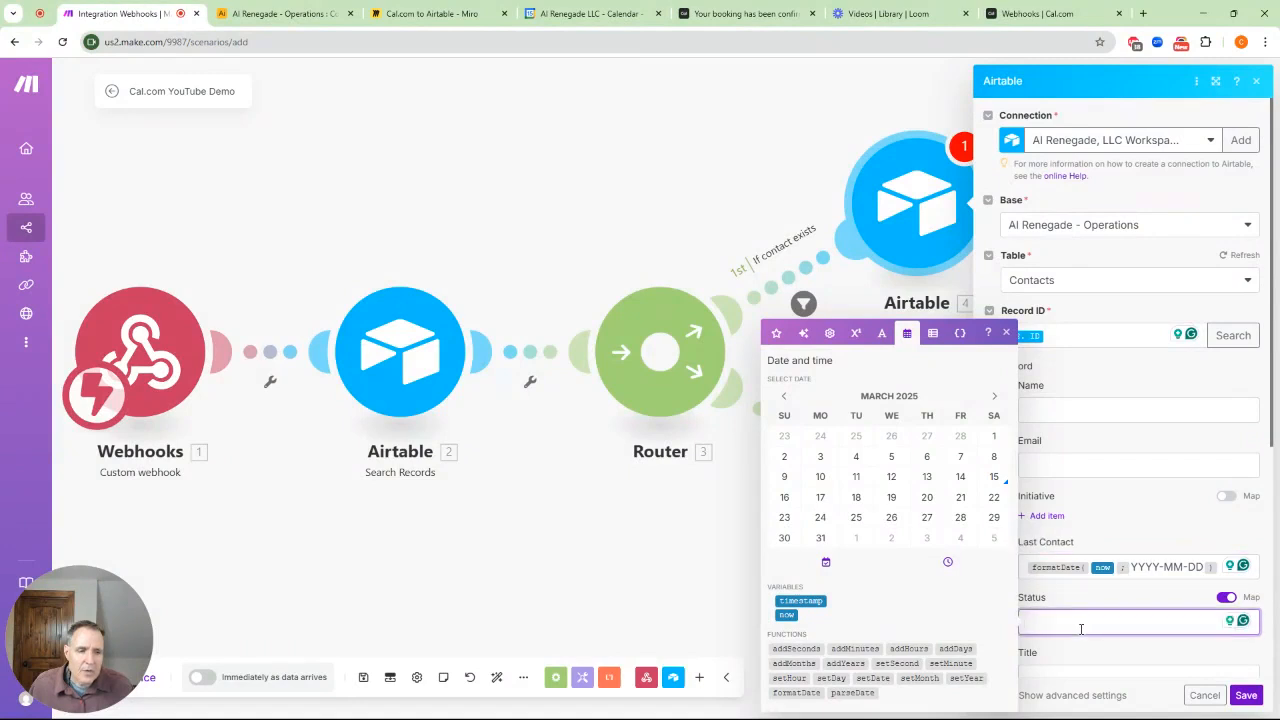
text(Follow Up)
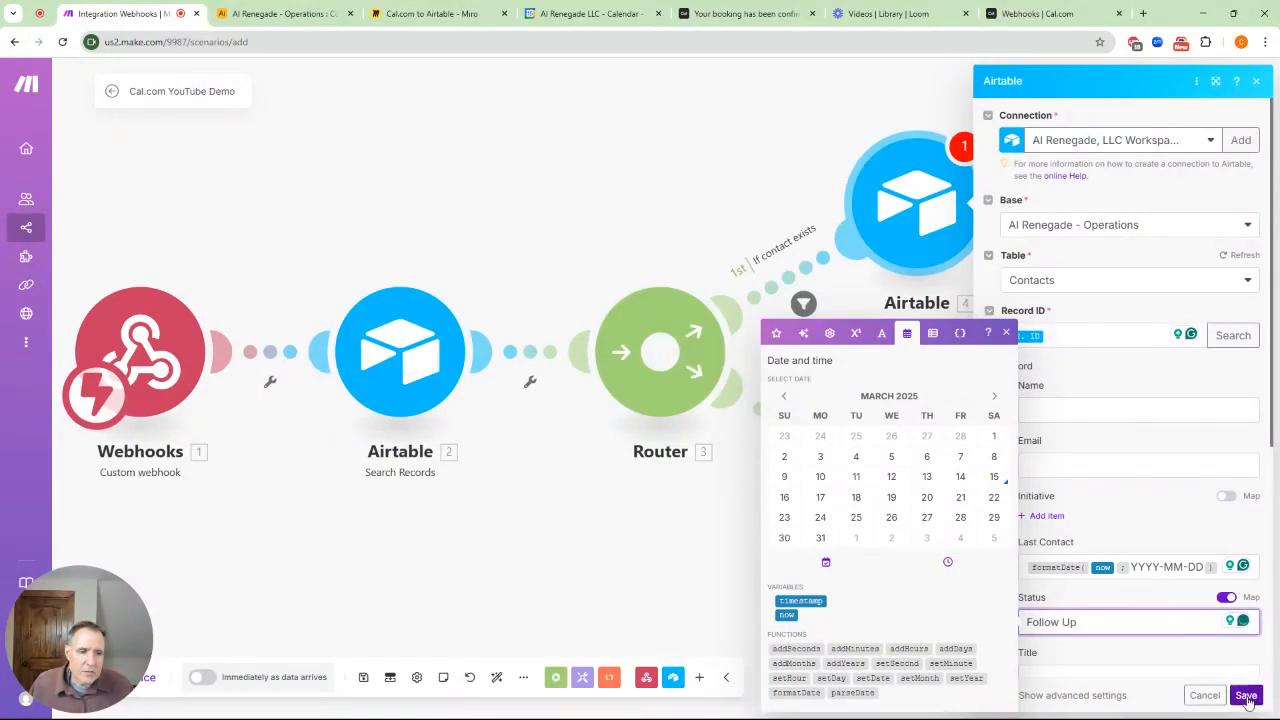
click(1006, 334)
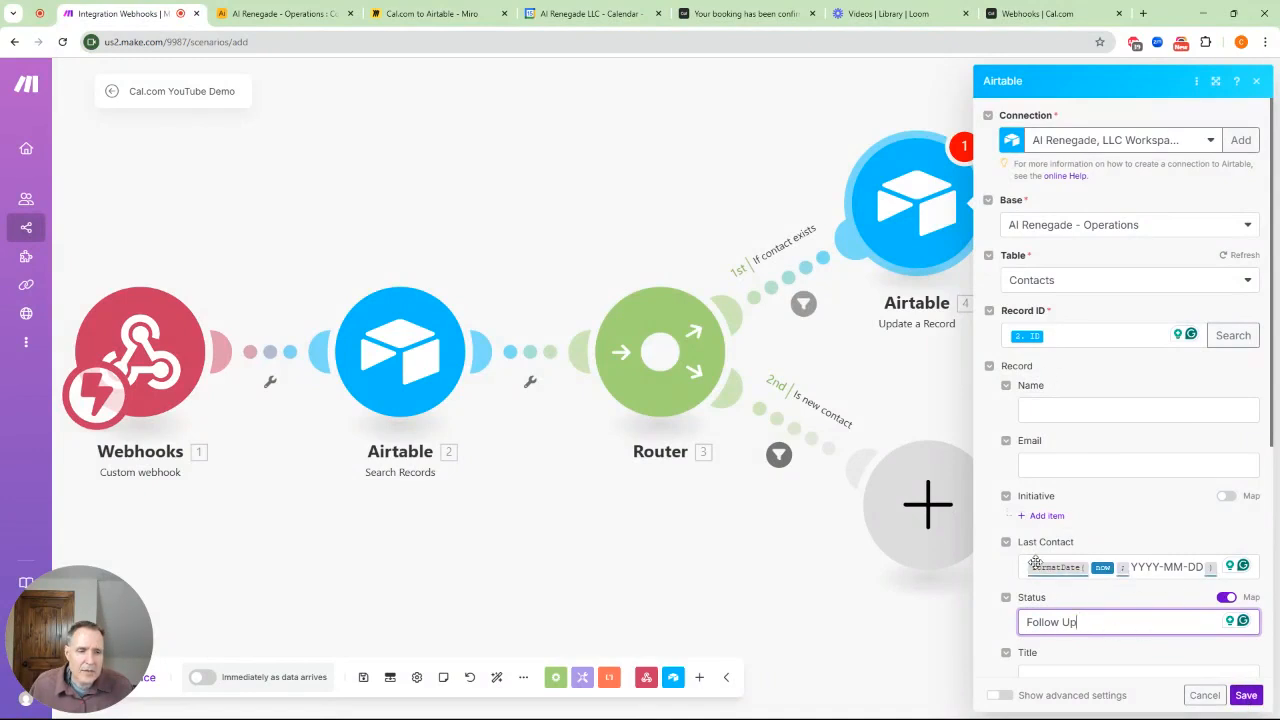
Save the Update a Record module and add Airtable Create a Record on the new-contact route
click(1246, 695)
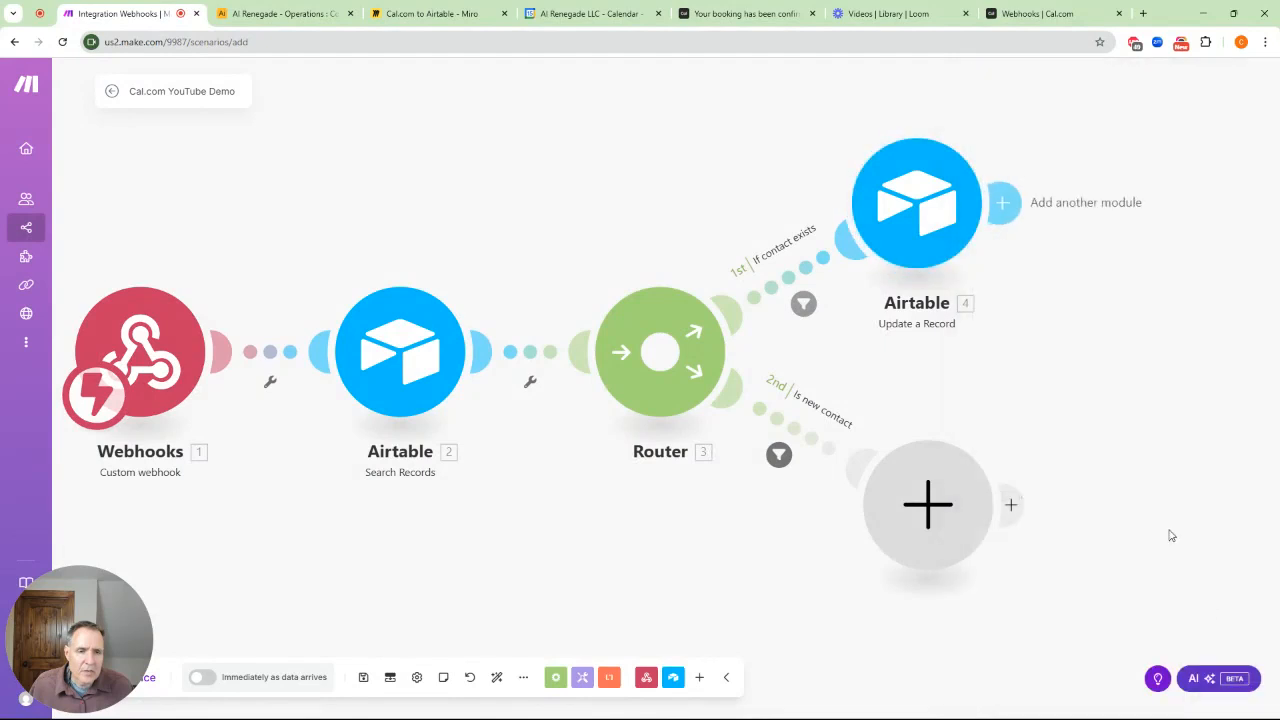
click(954, 506)
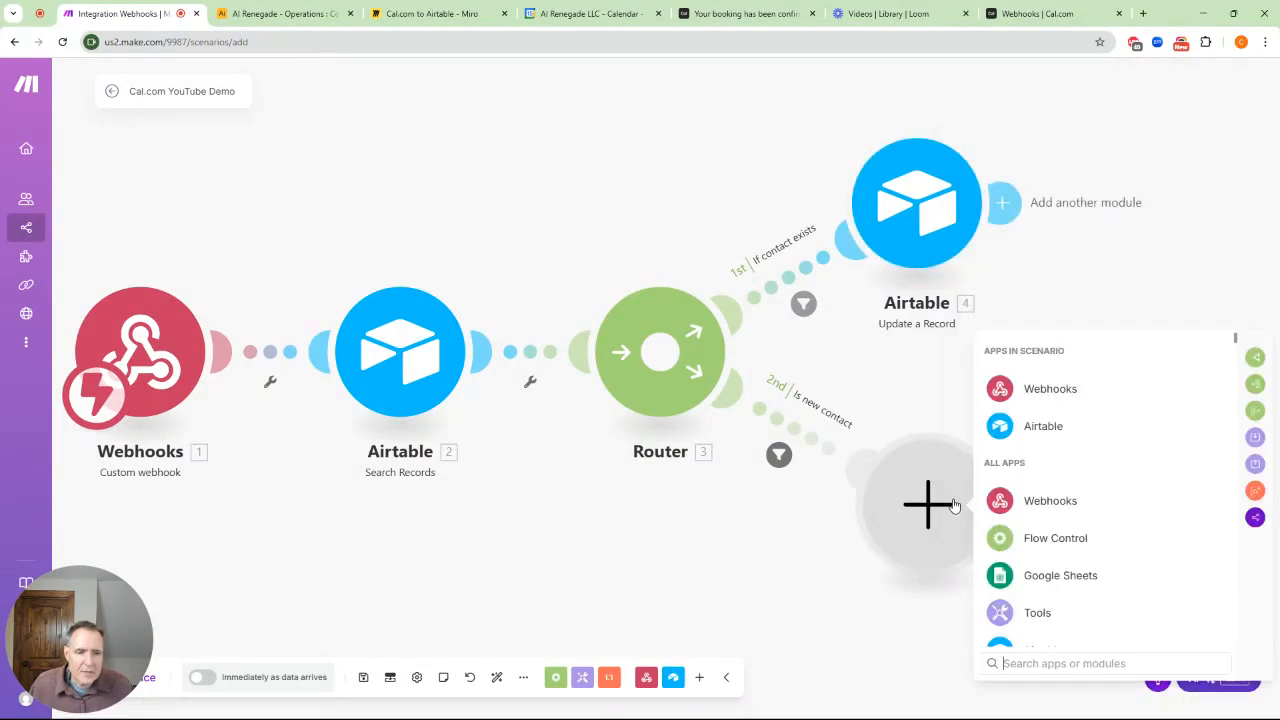
click(1036, 428)
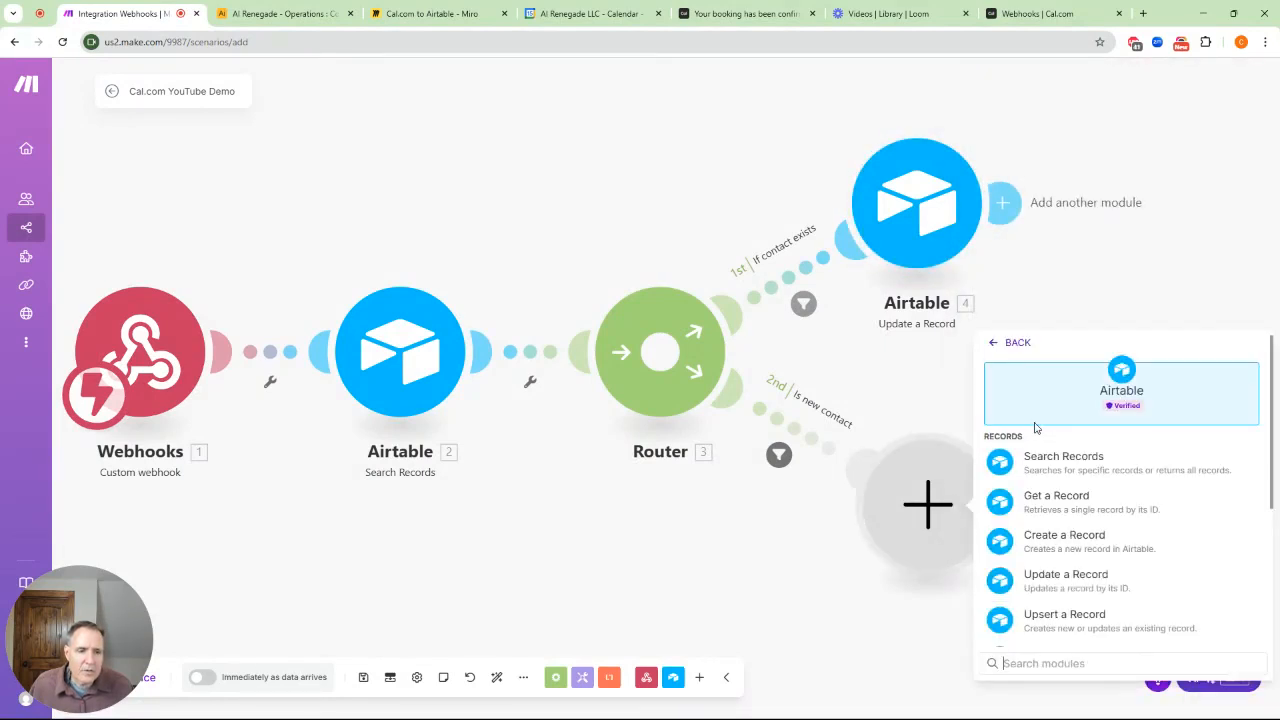
click(1070, 542)
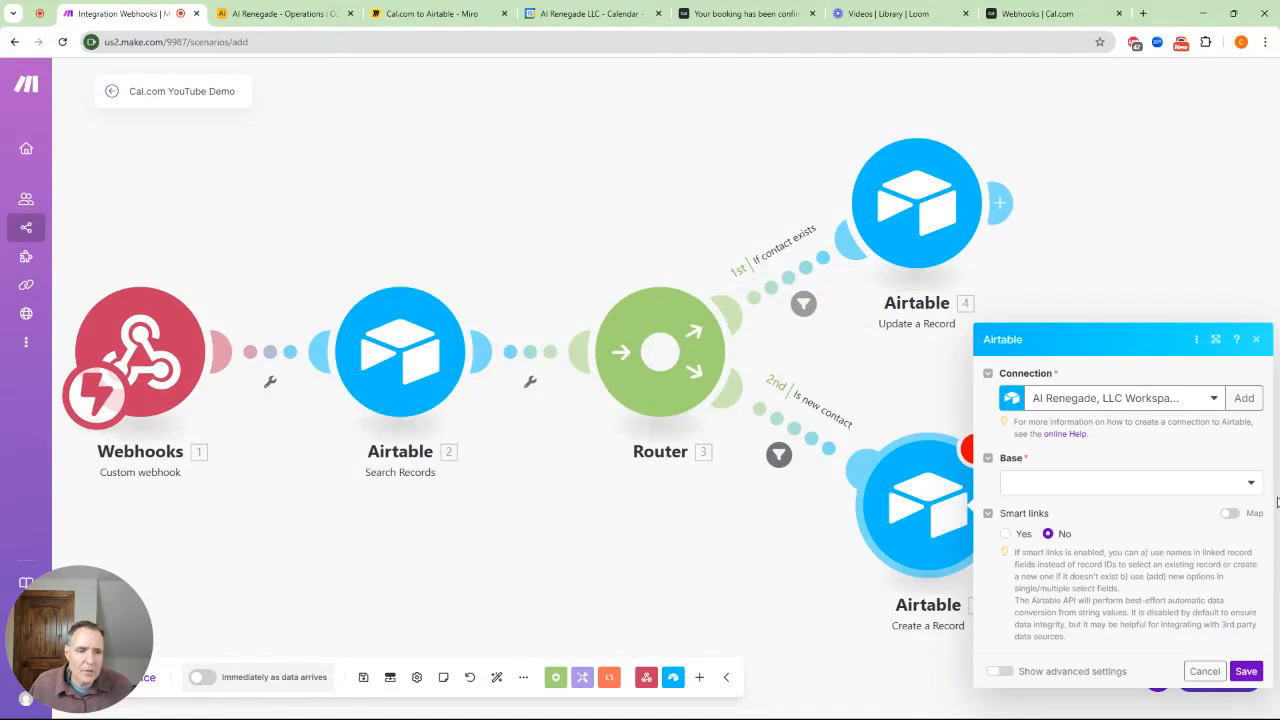
Point Create a Record at the AI Renegade - Operations base's Contacts table
click(1252, 487)
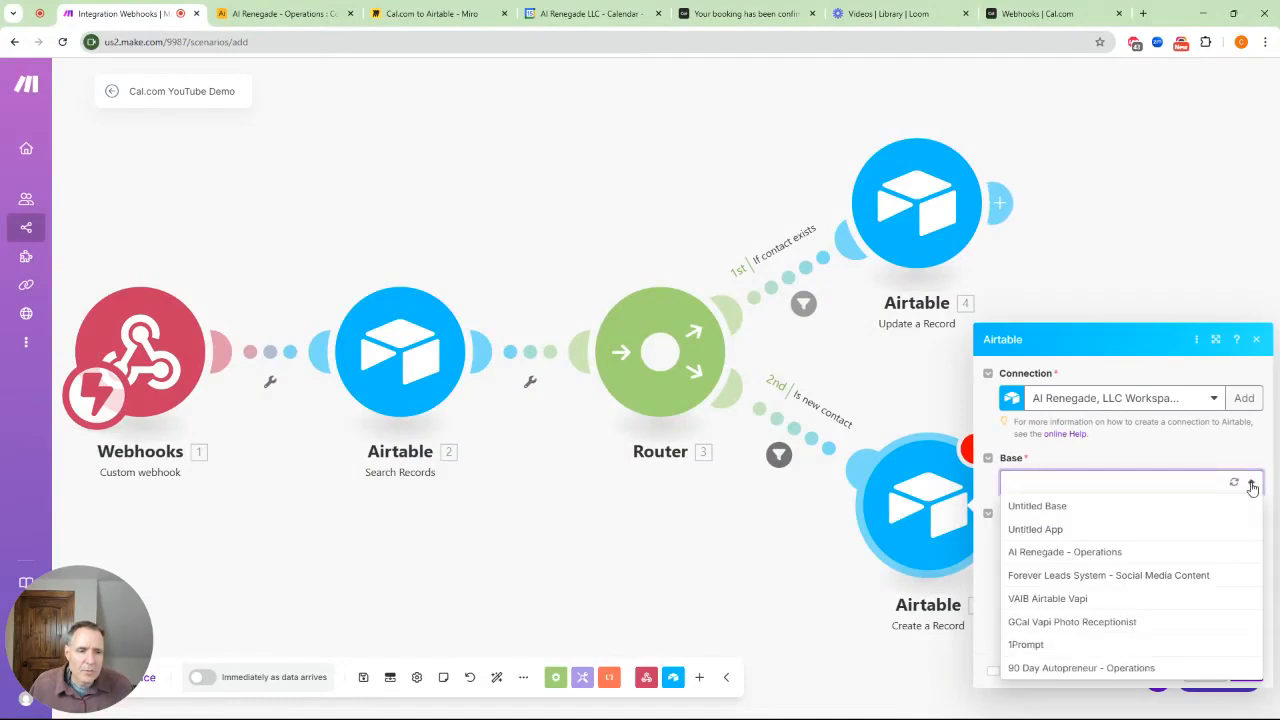
click(1114, 555)
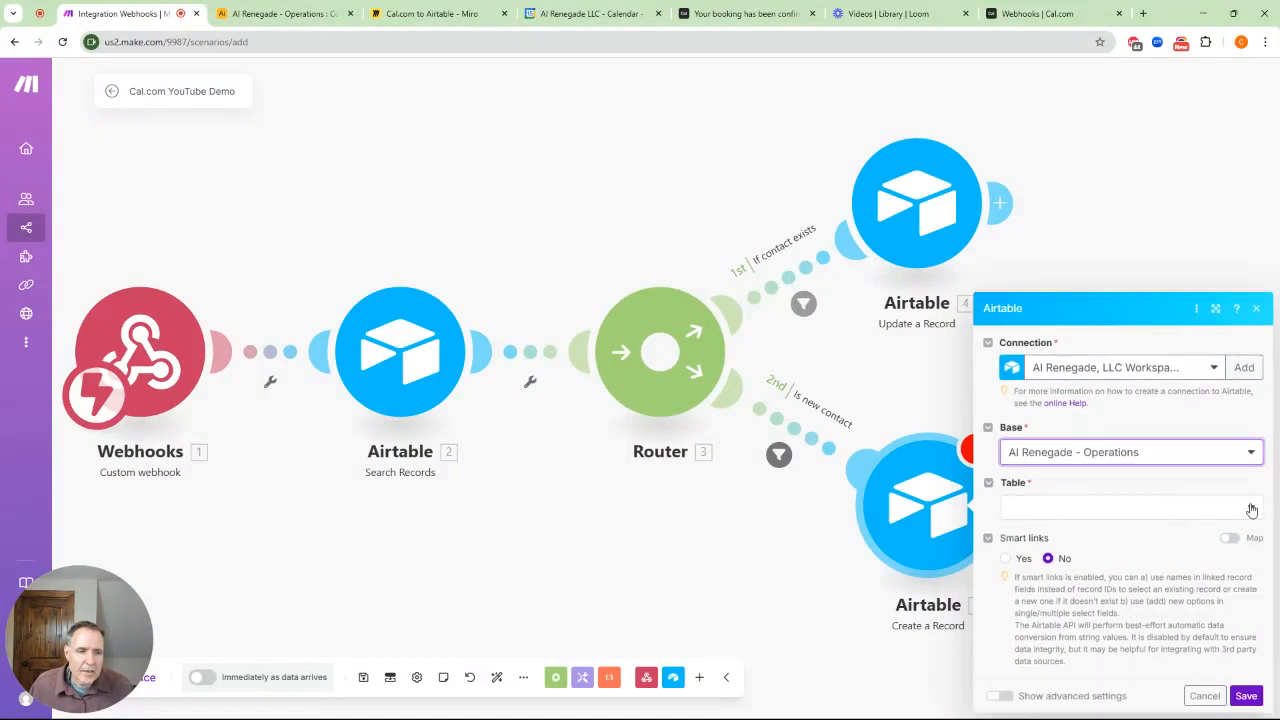
click(1246, 509)
click(1043, 622)
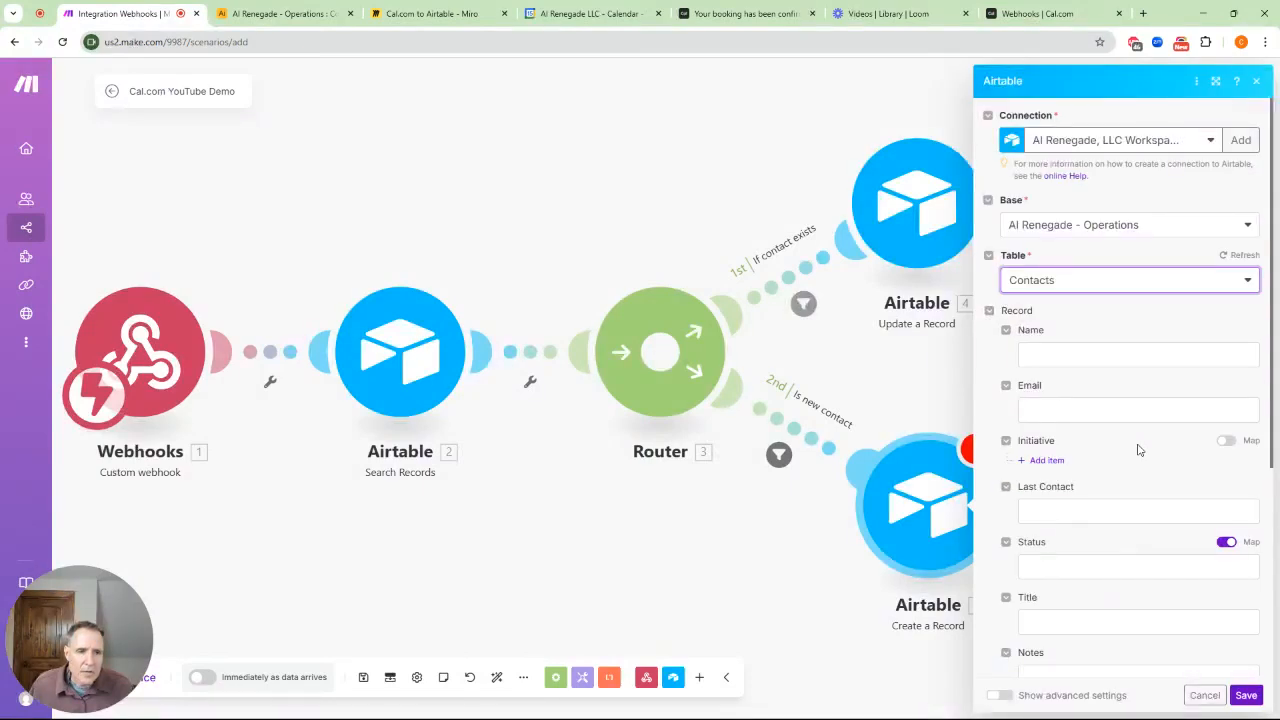
Map the webhook's payload organizer name into Name and organizer email into Email
click(1039, 353)
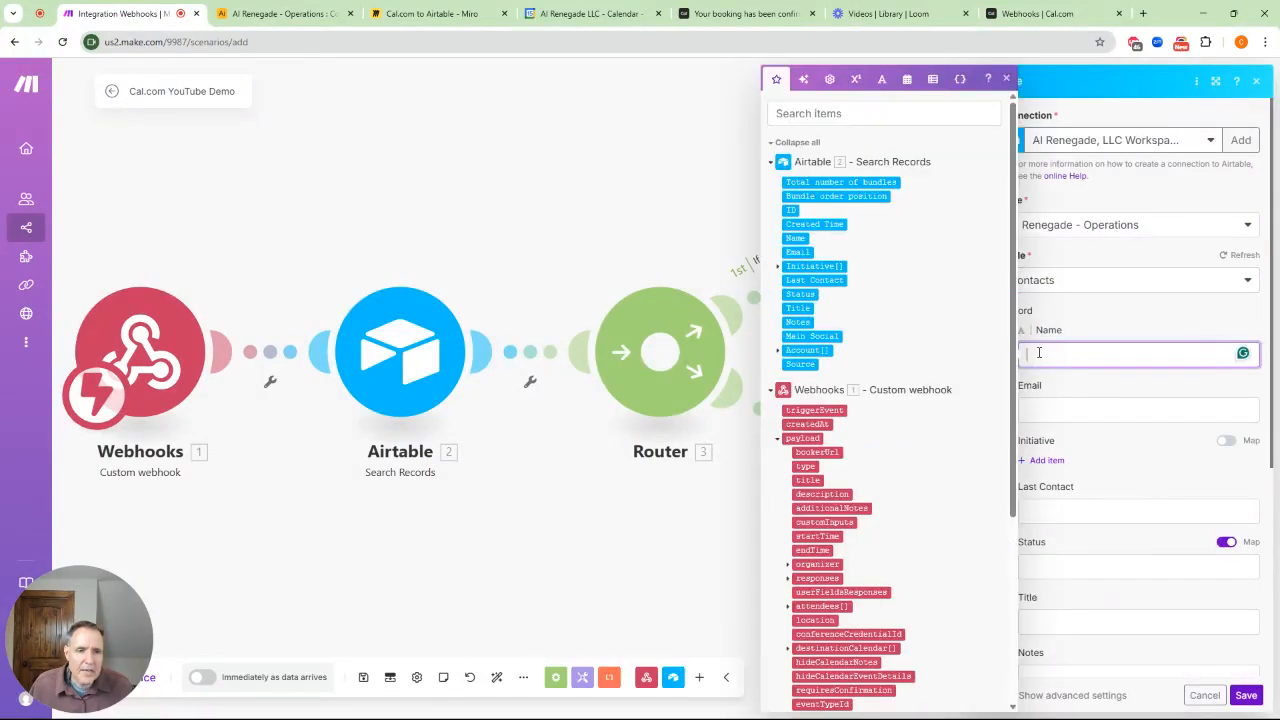
scroll(896, 413, down, 1)
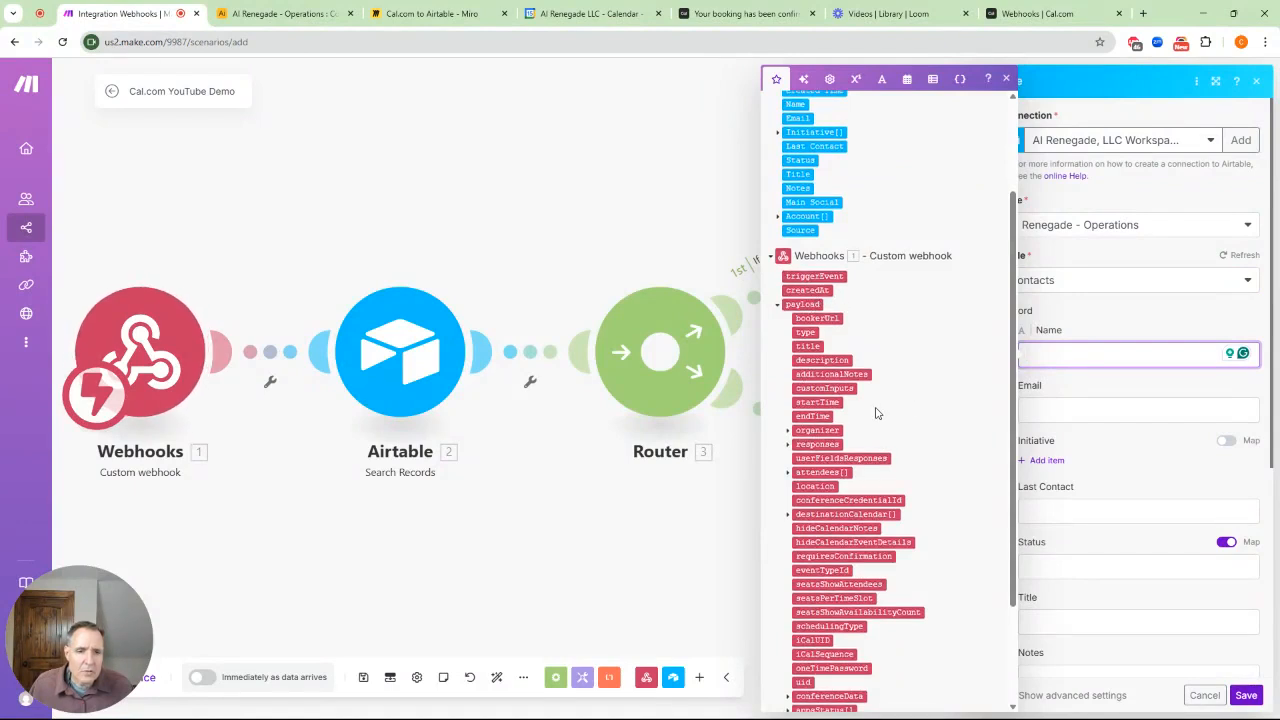
scroll(876, 413, down, 1)
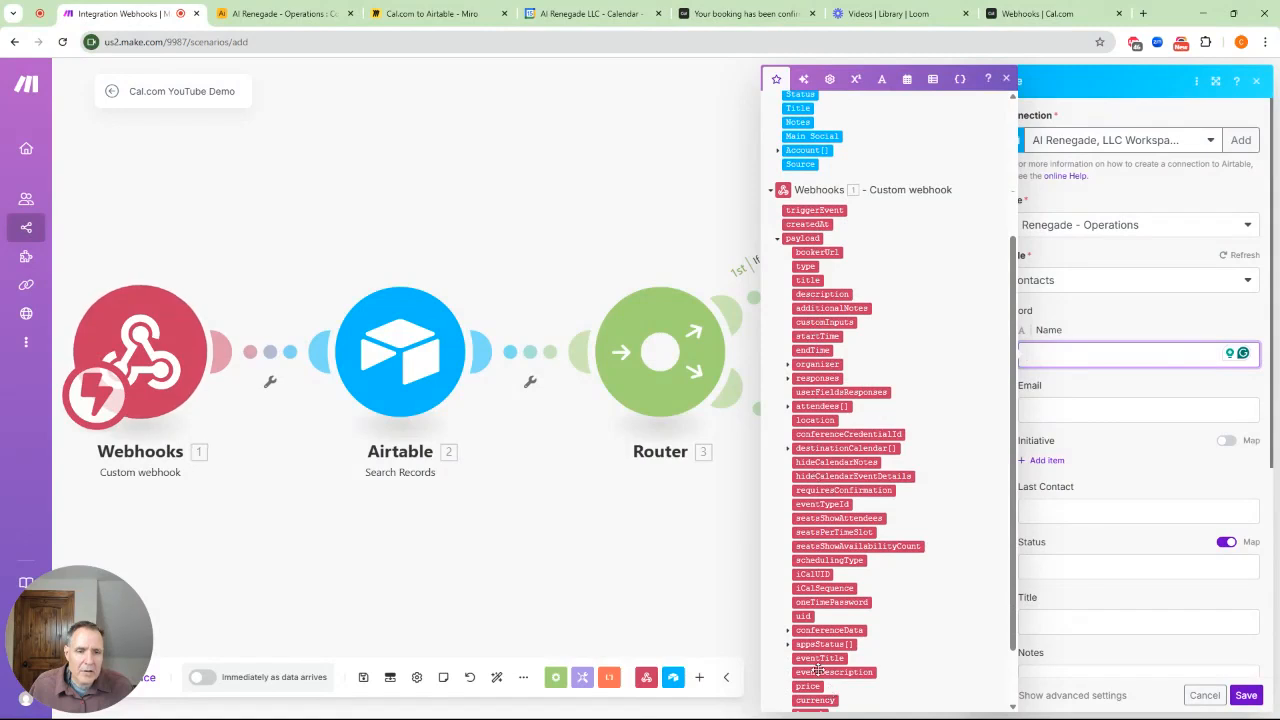
click(788, 366)
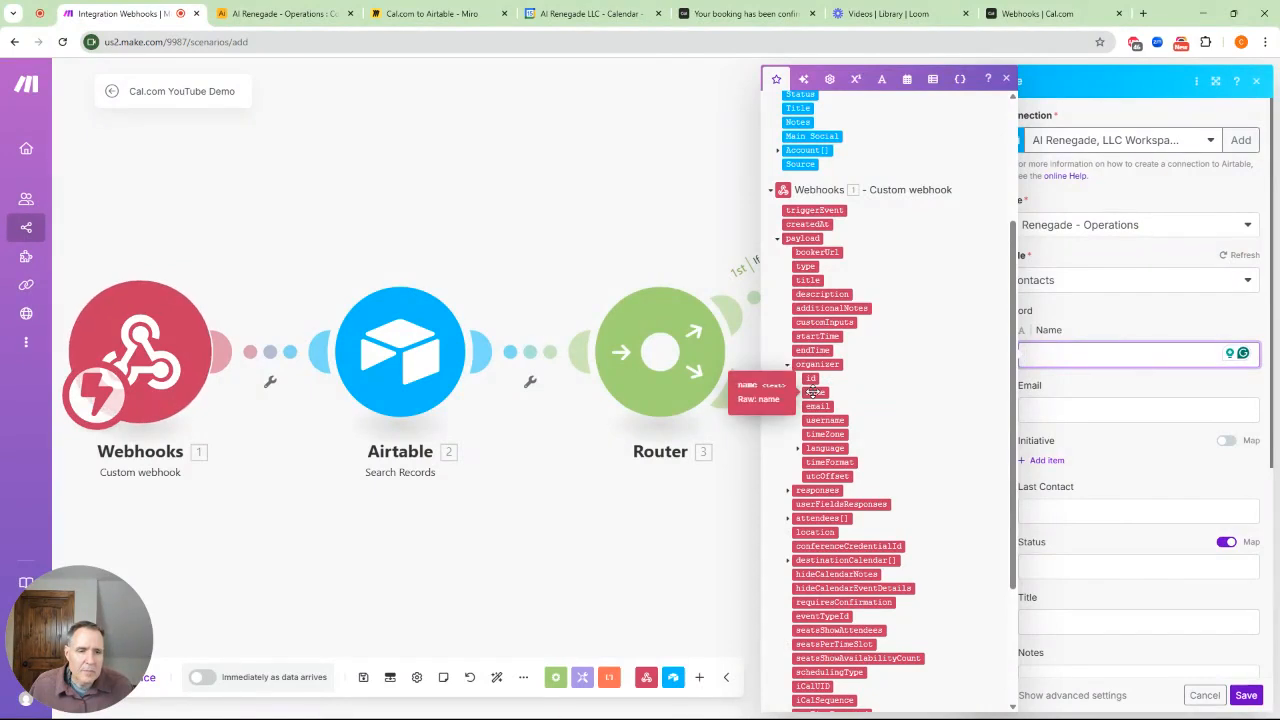
click(815, 392)
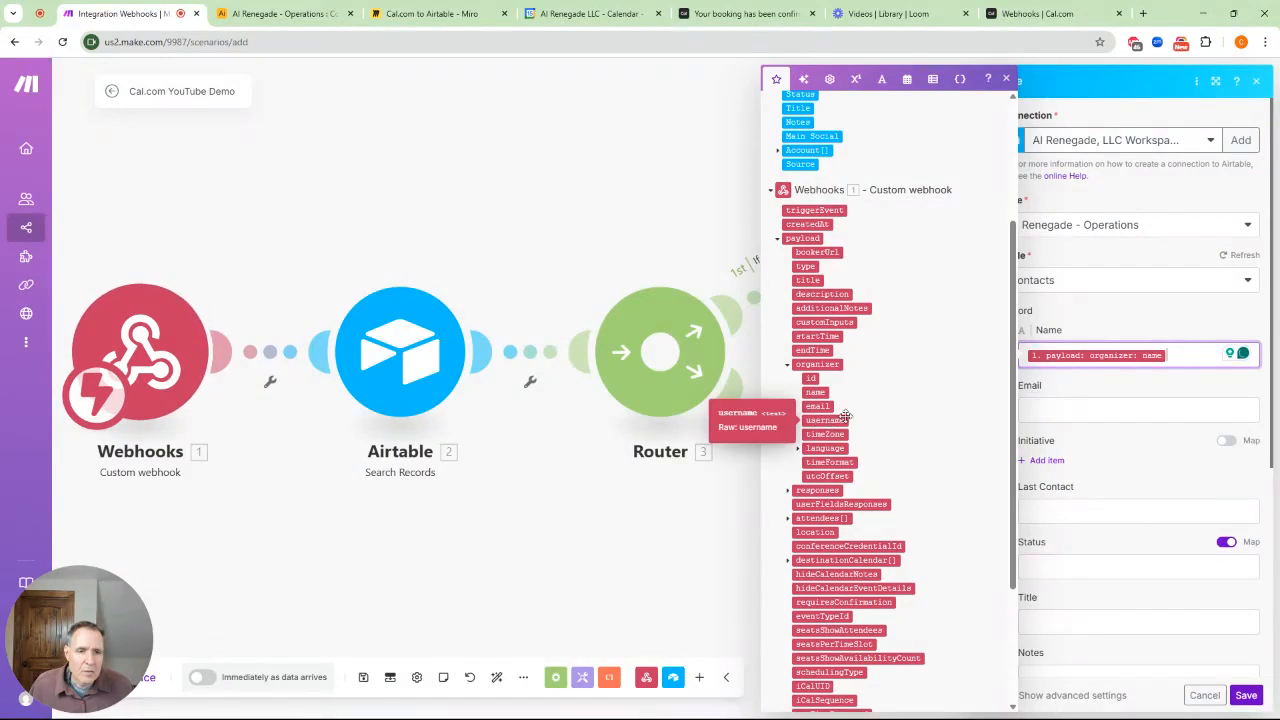
click(1079, 419)
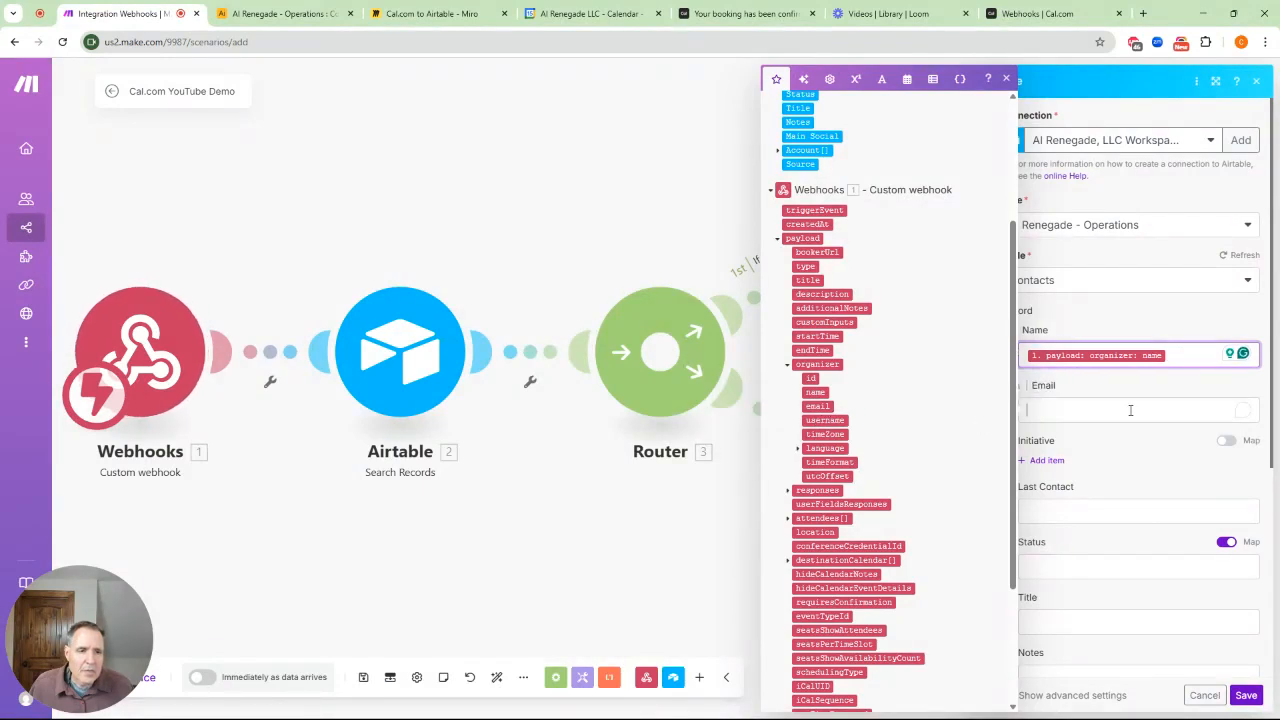
click(817, 406)
click(1070, 512)
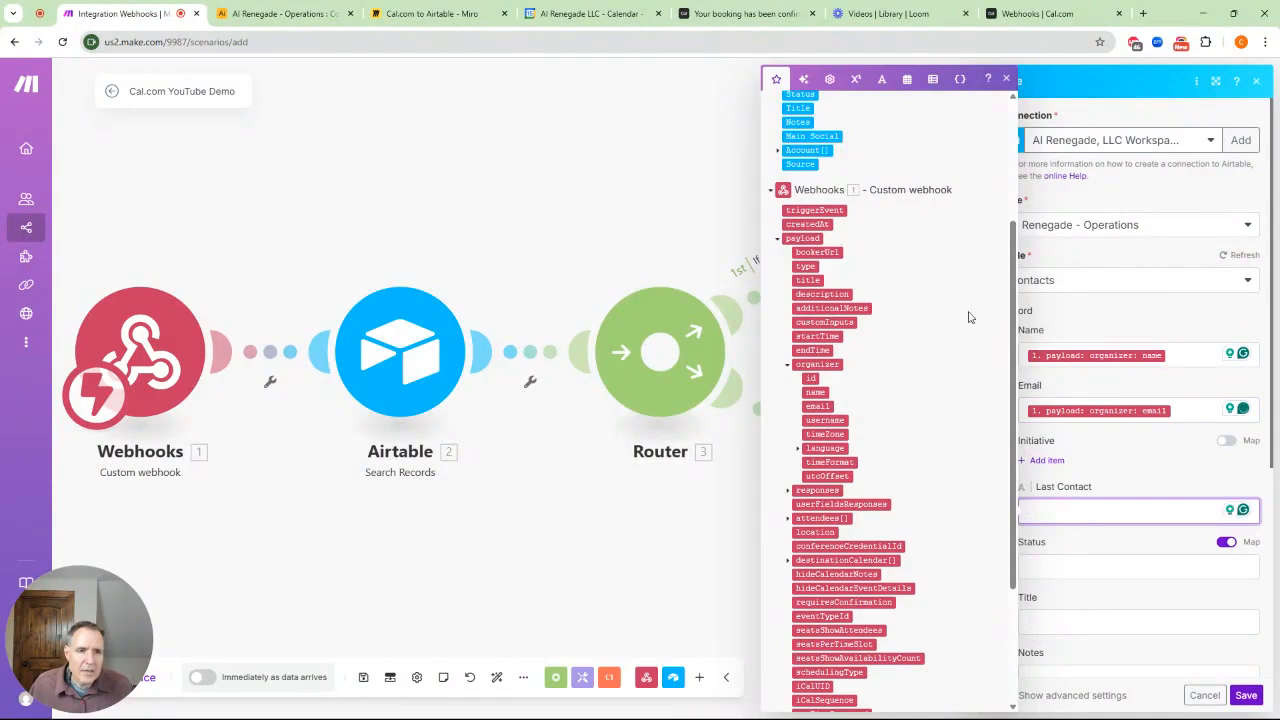
click(907, 79)
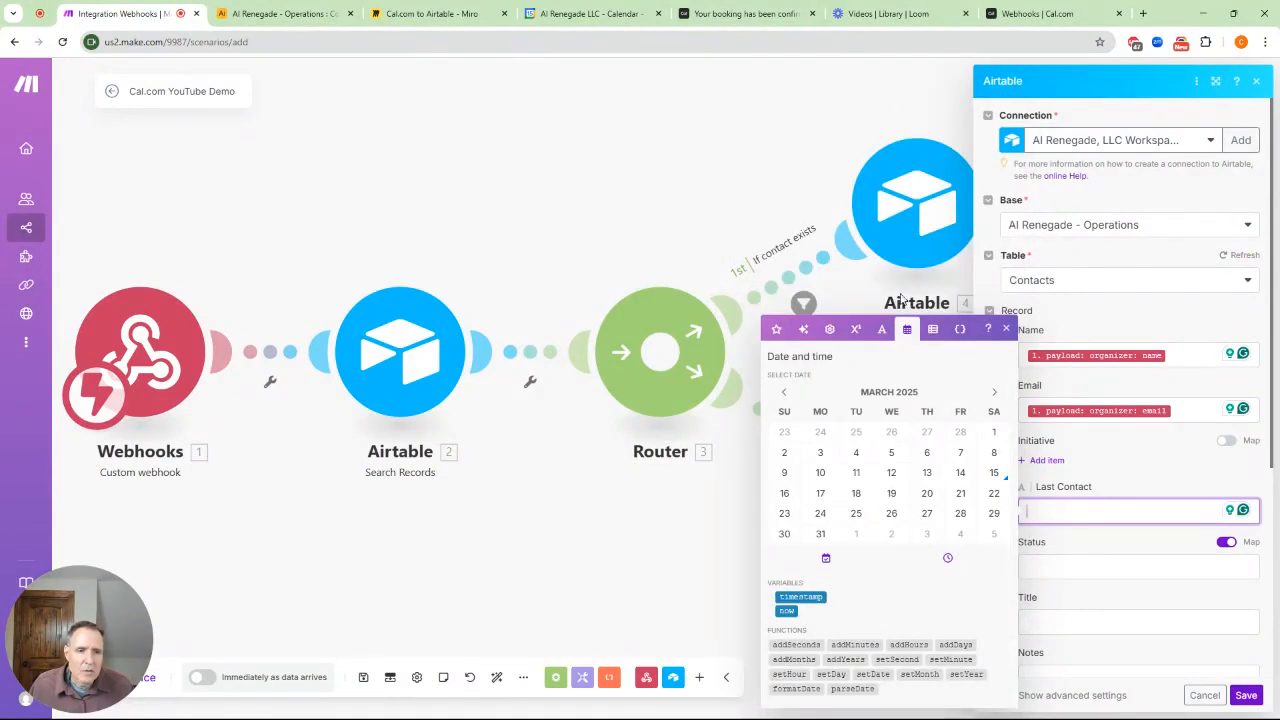
Fill Last Contact with formatDate(now; YYYY-MM-DD) and Status with 'Follow Up'
click(795, 689)
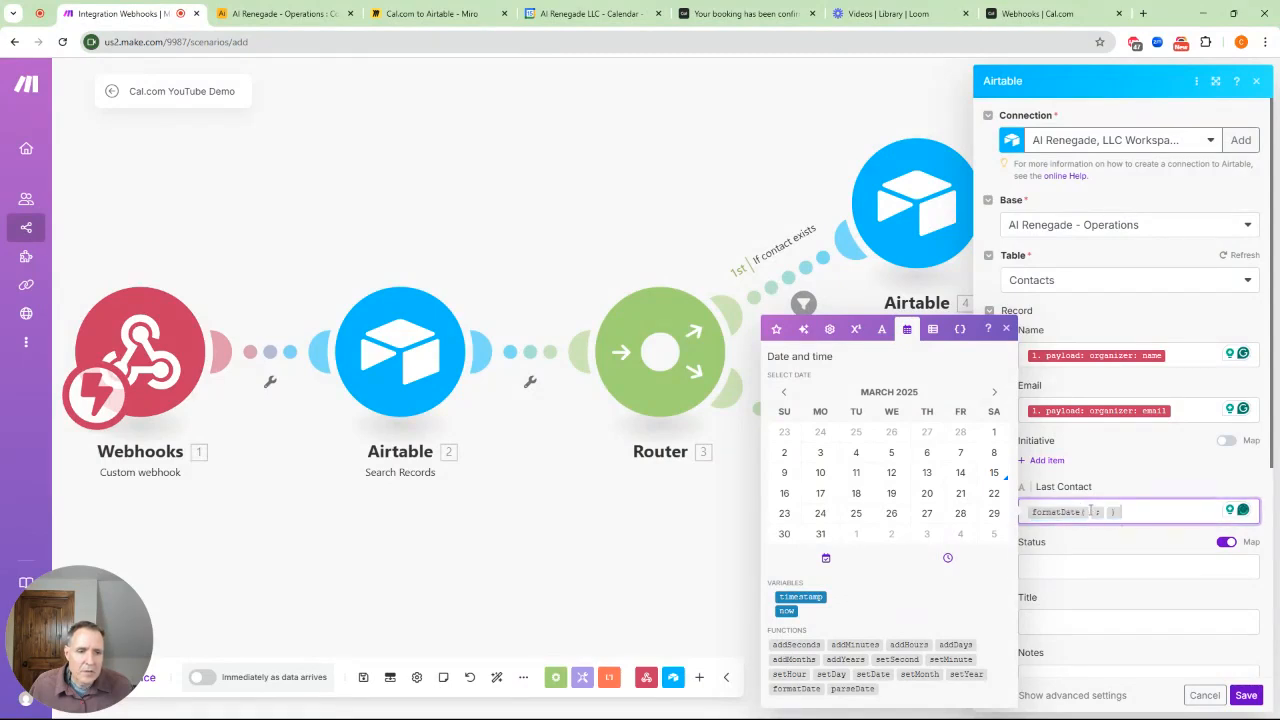
click(786, 611)
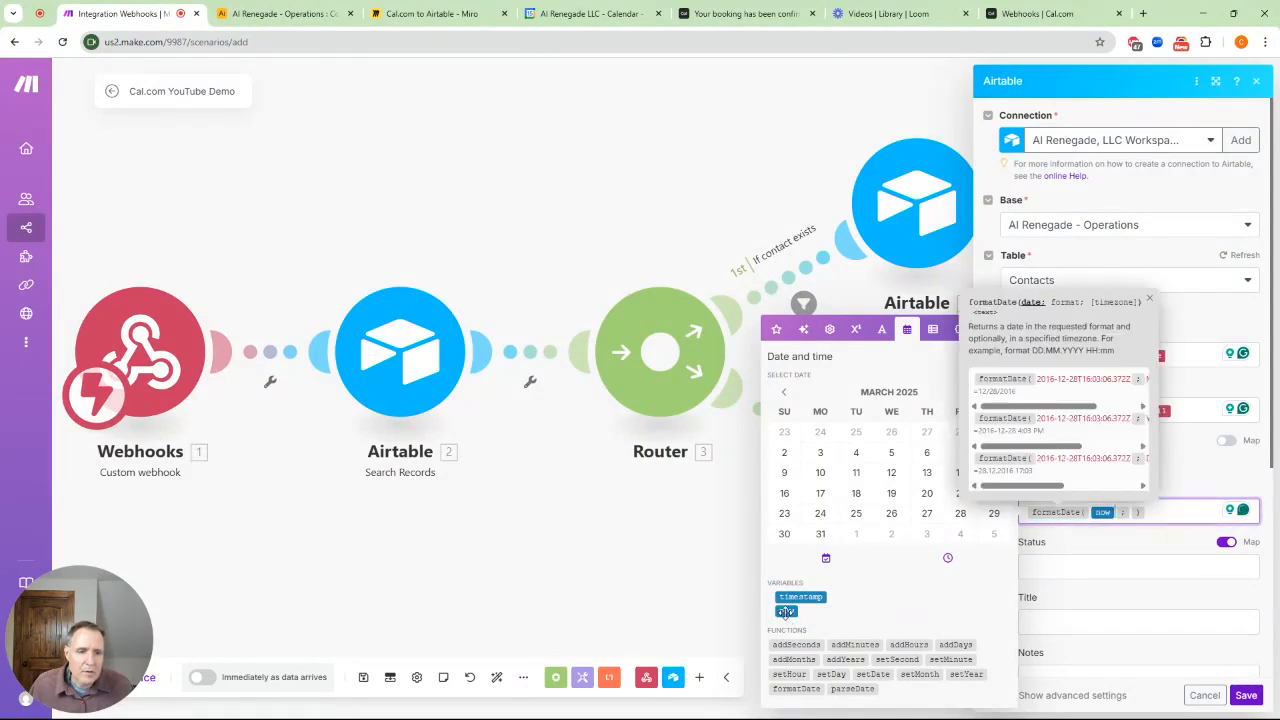
click(1134, 512)
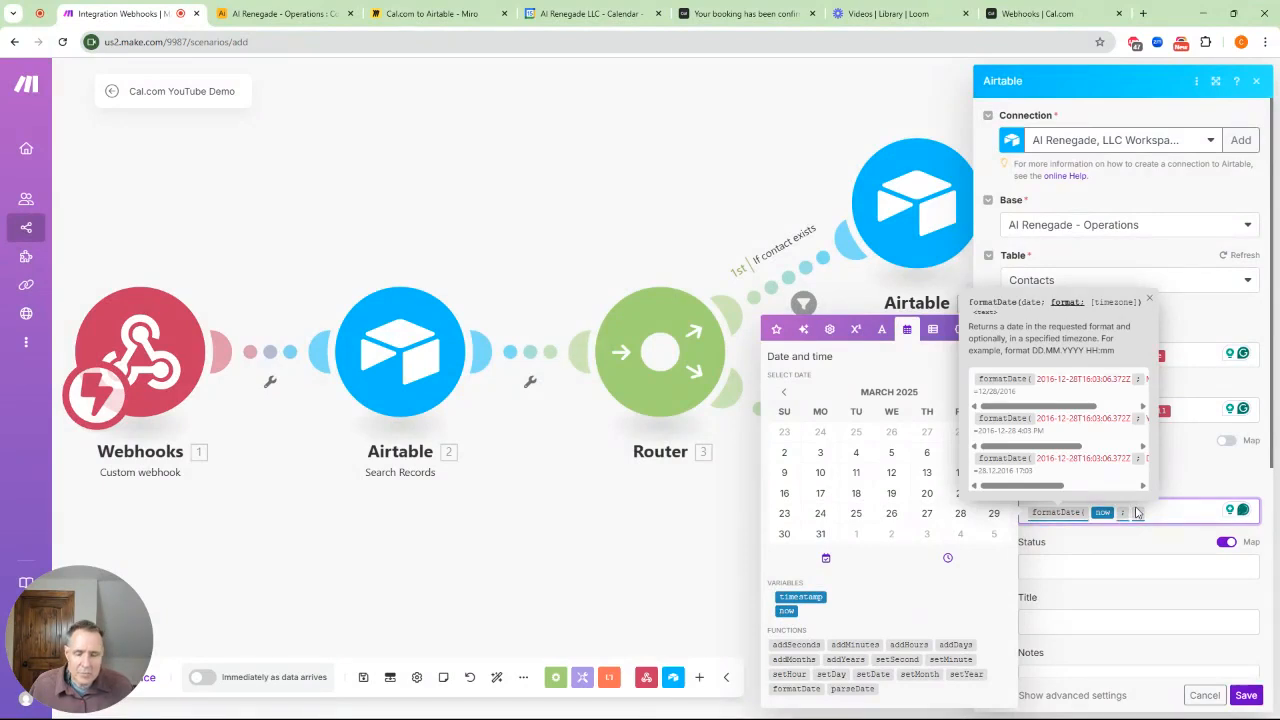
text(YYYY- )
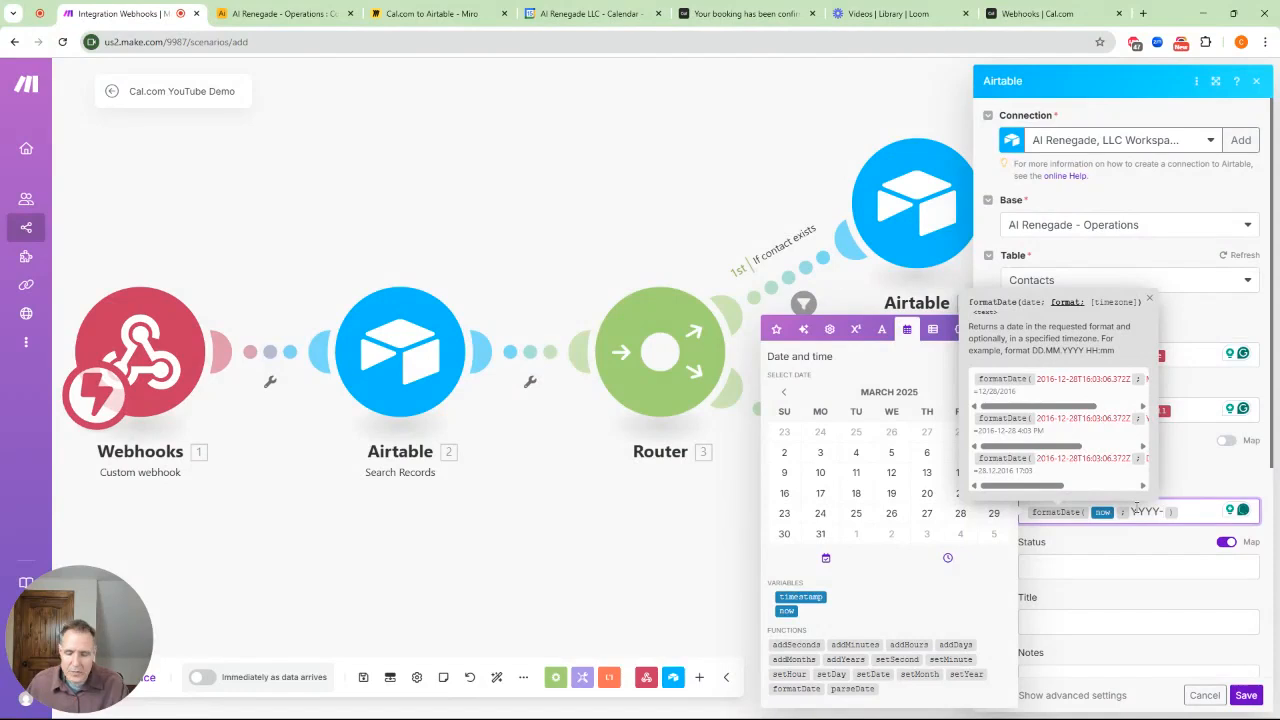
text(MM-)
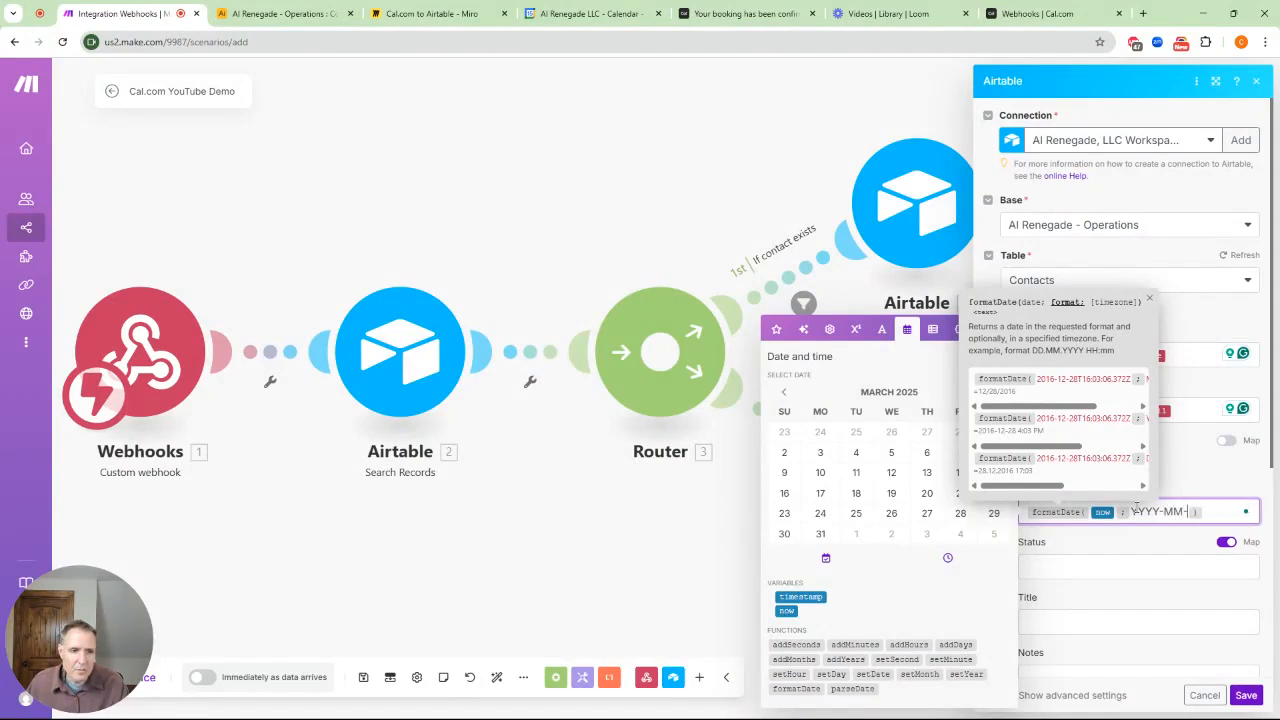
text(DD)
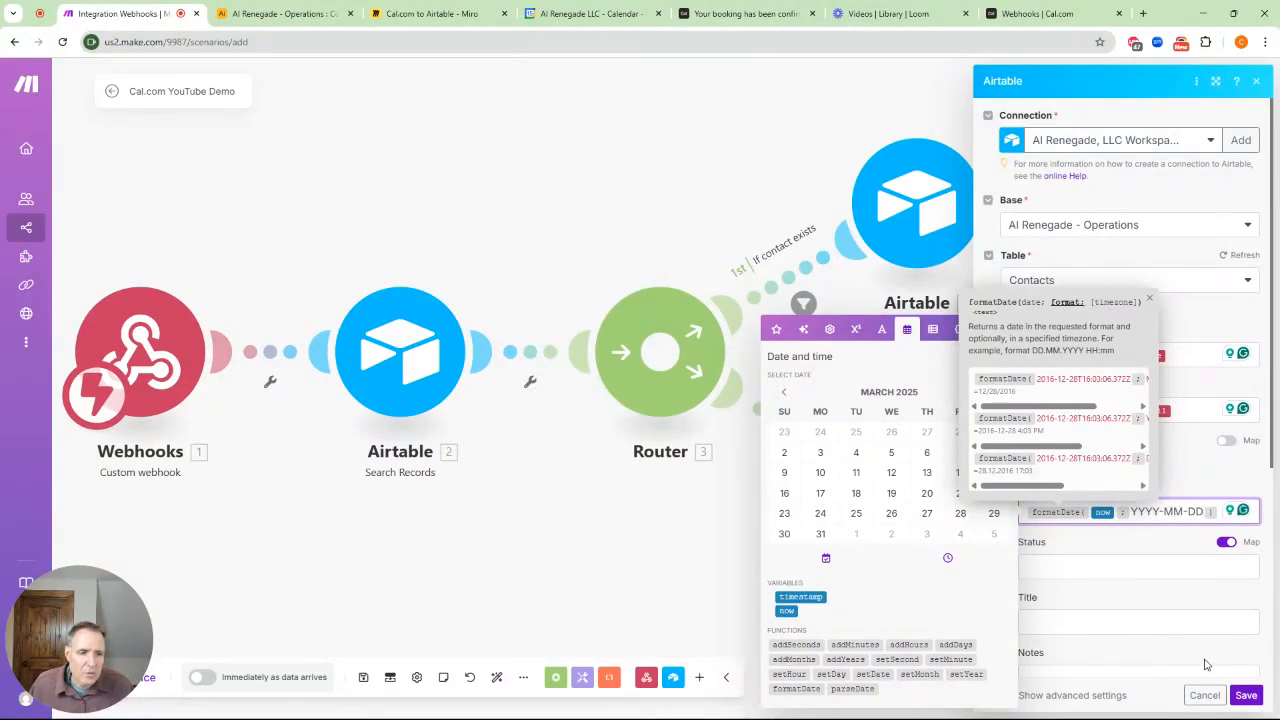
click(1082, 568)
text(Follow Up)
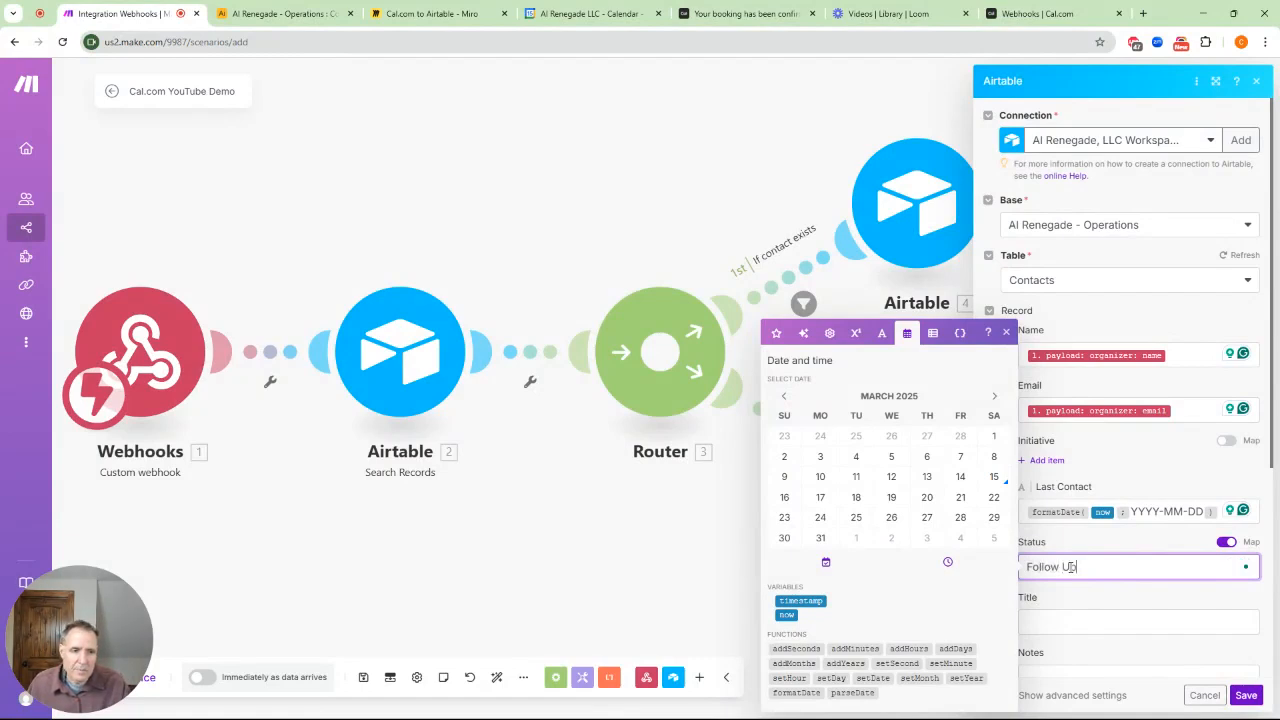
Save the Create a Record settings, close the old booking confirmation tab and start a new tab
click(1247, 695)
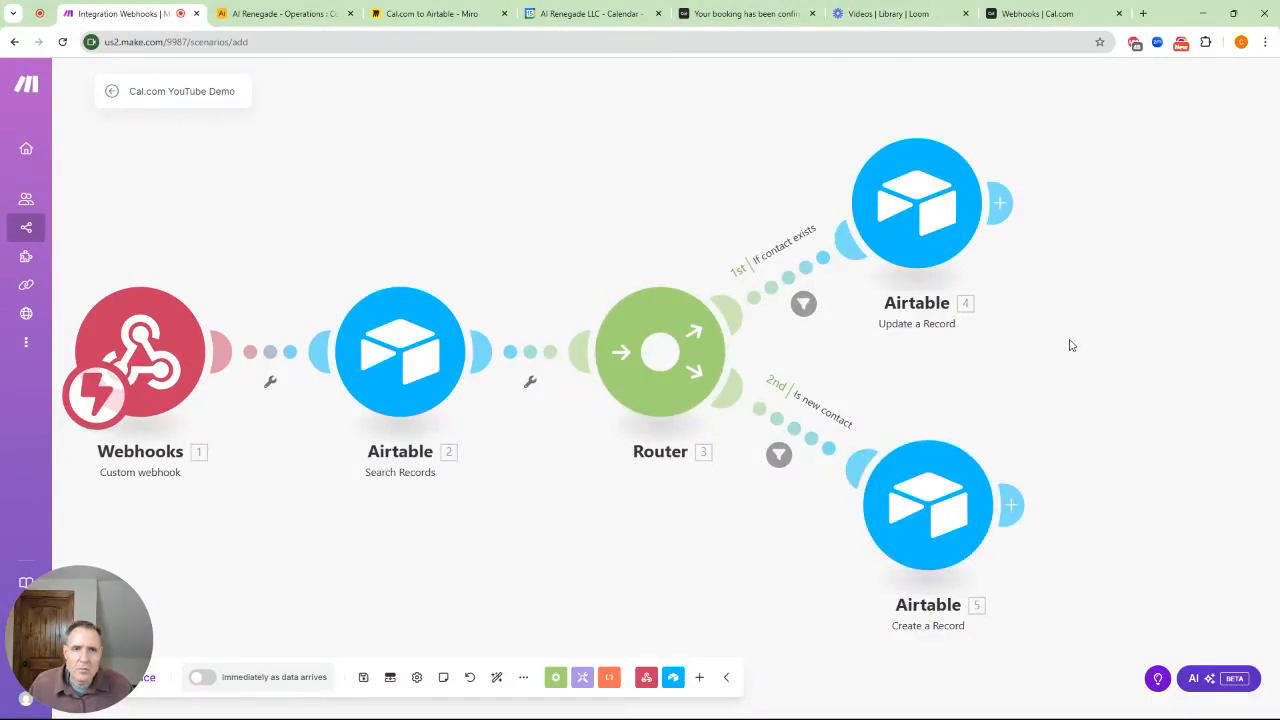
click(812, 14)
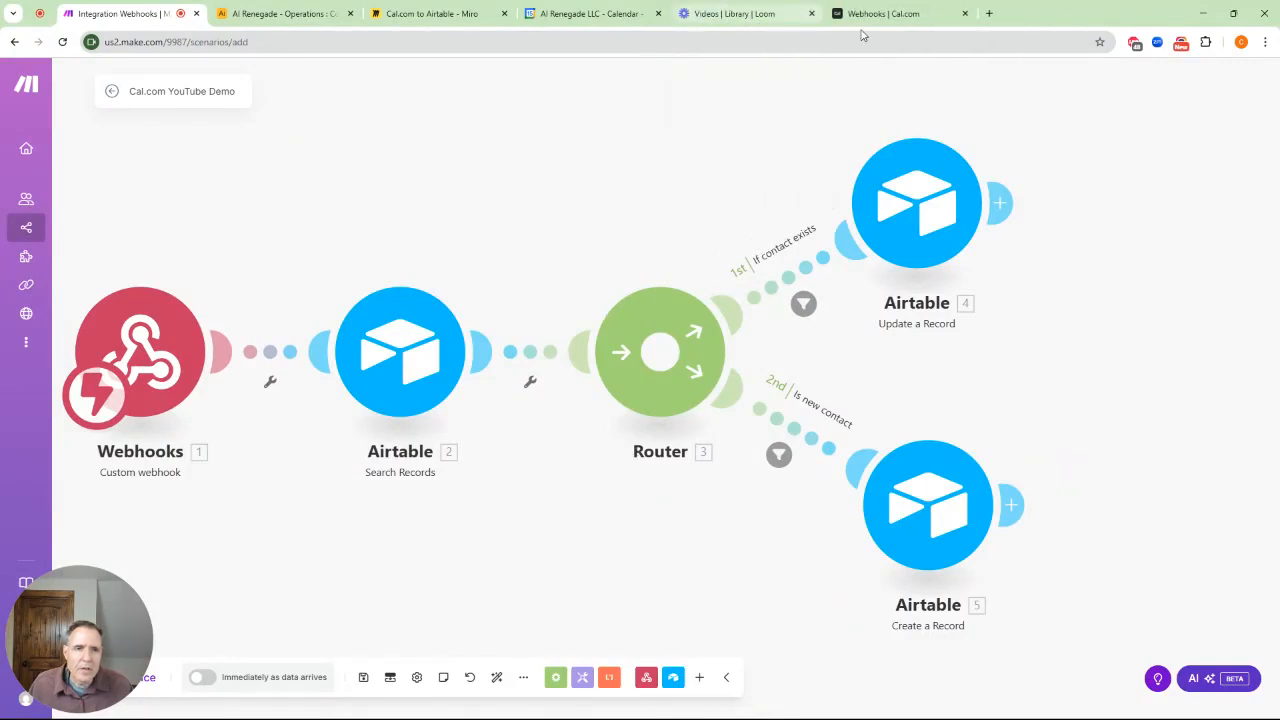
click(989, 14)
Load the Cal.com booking page, then run the Make scenario once to await a booking
text(cal)
key(Return)
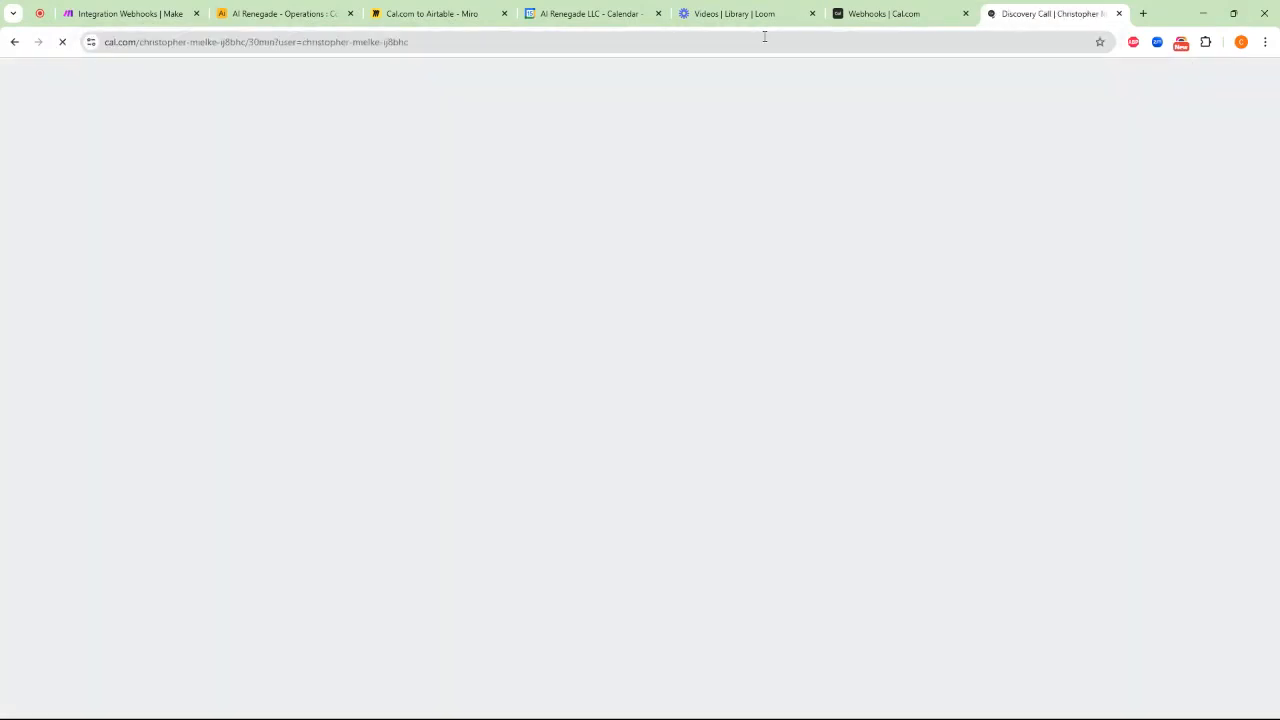
click(143, 12)
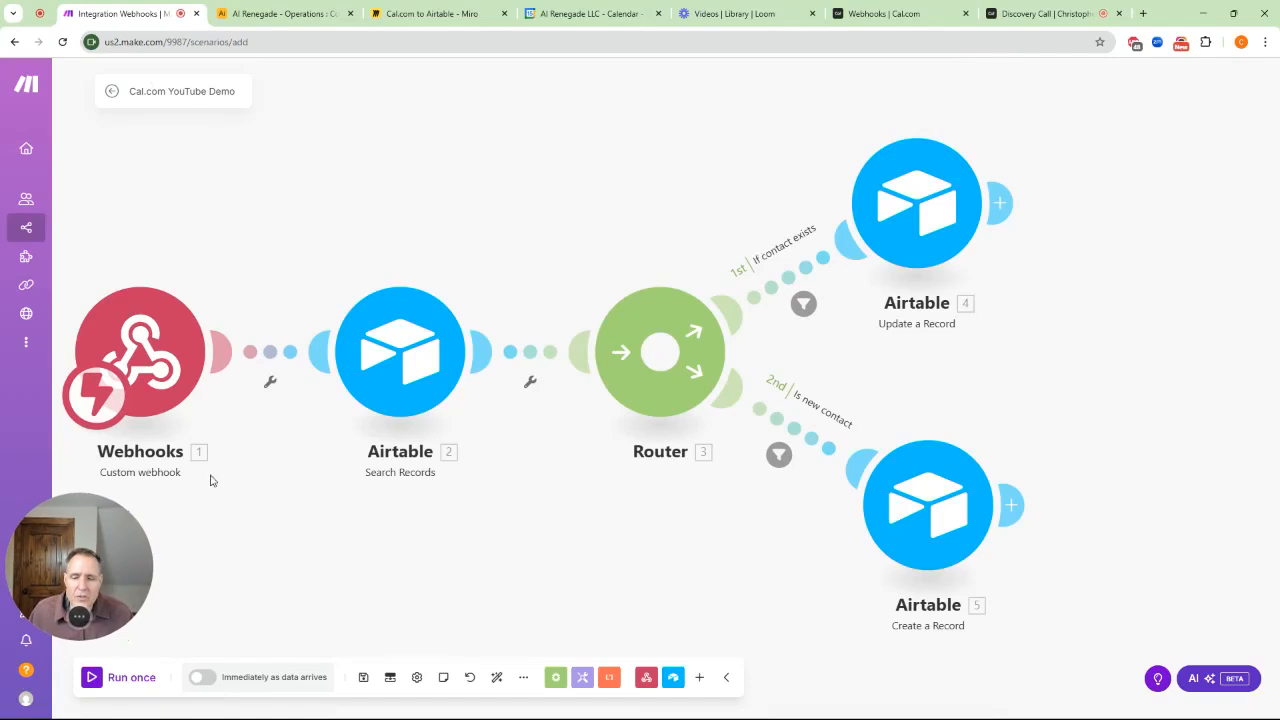
click(92, 678)
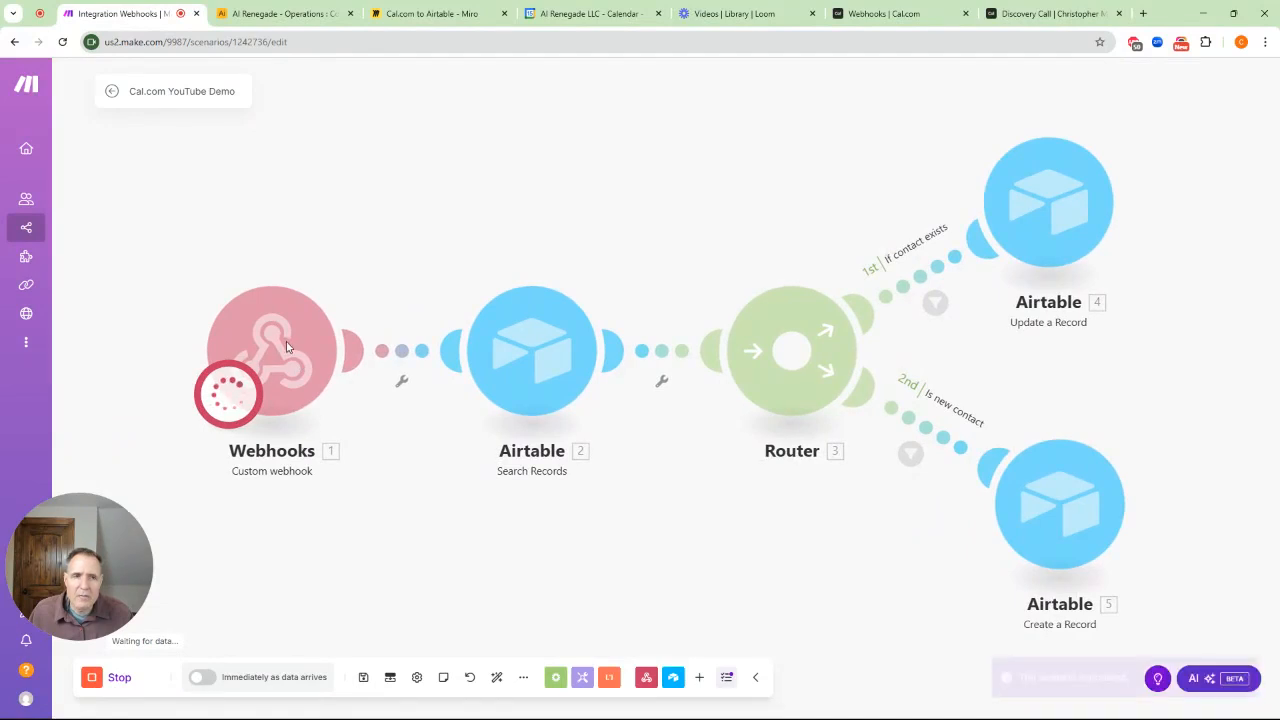
Pick the 12:15pm March 21 slot and swap the e-mail for a different autofilled address
click(1030, 13)
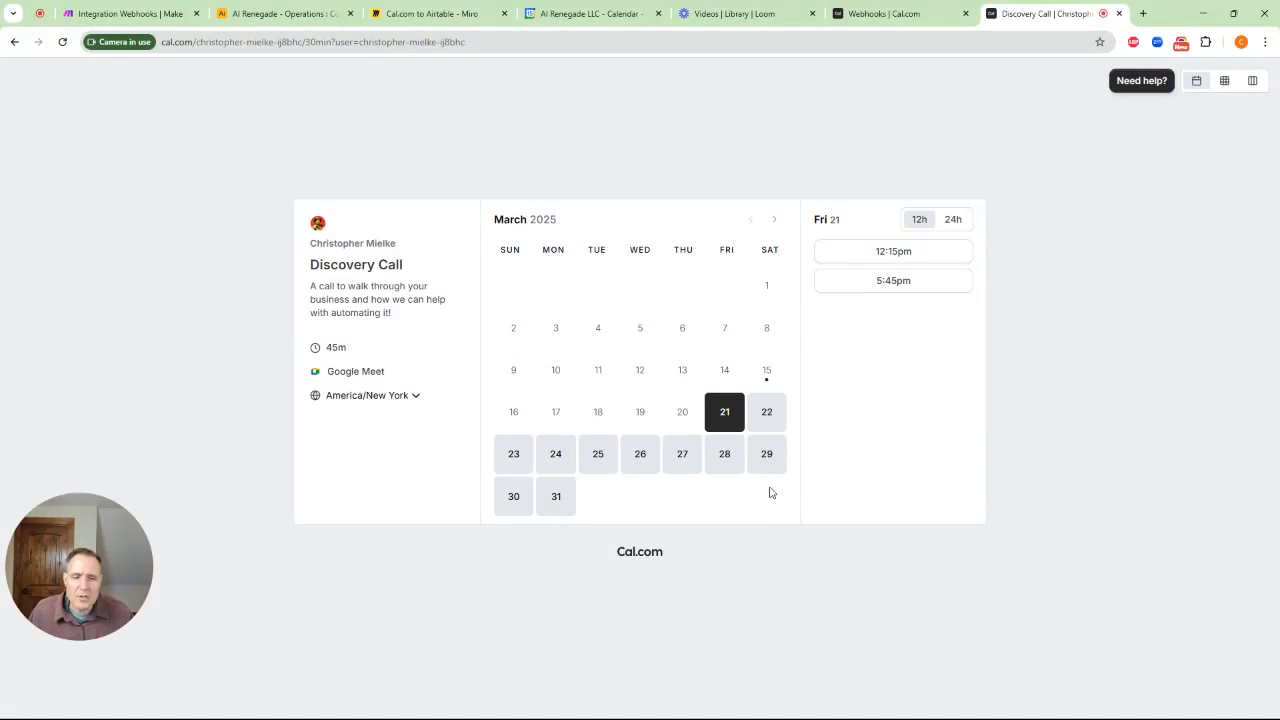
click(919, 258)
drag(748, 298, 608, 304)
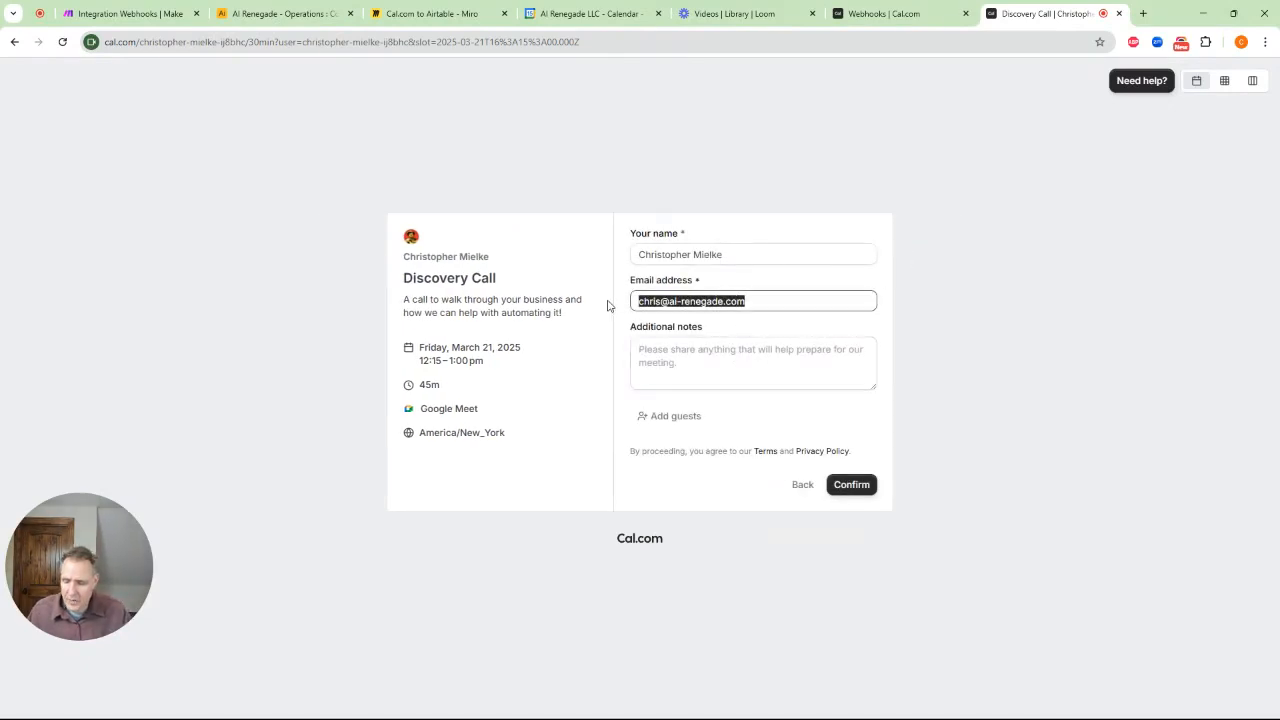
key(BackSpace)
click(725, 334)
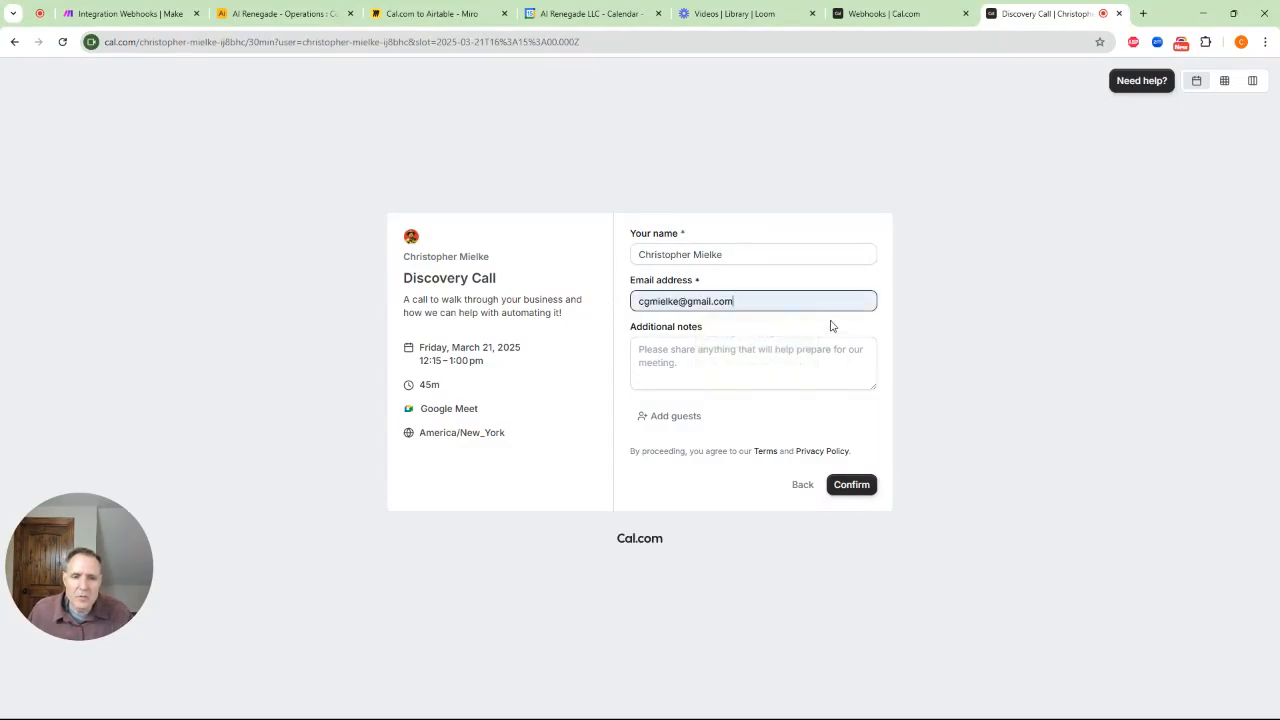
click(268, 13)
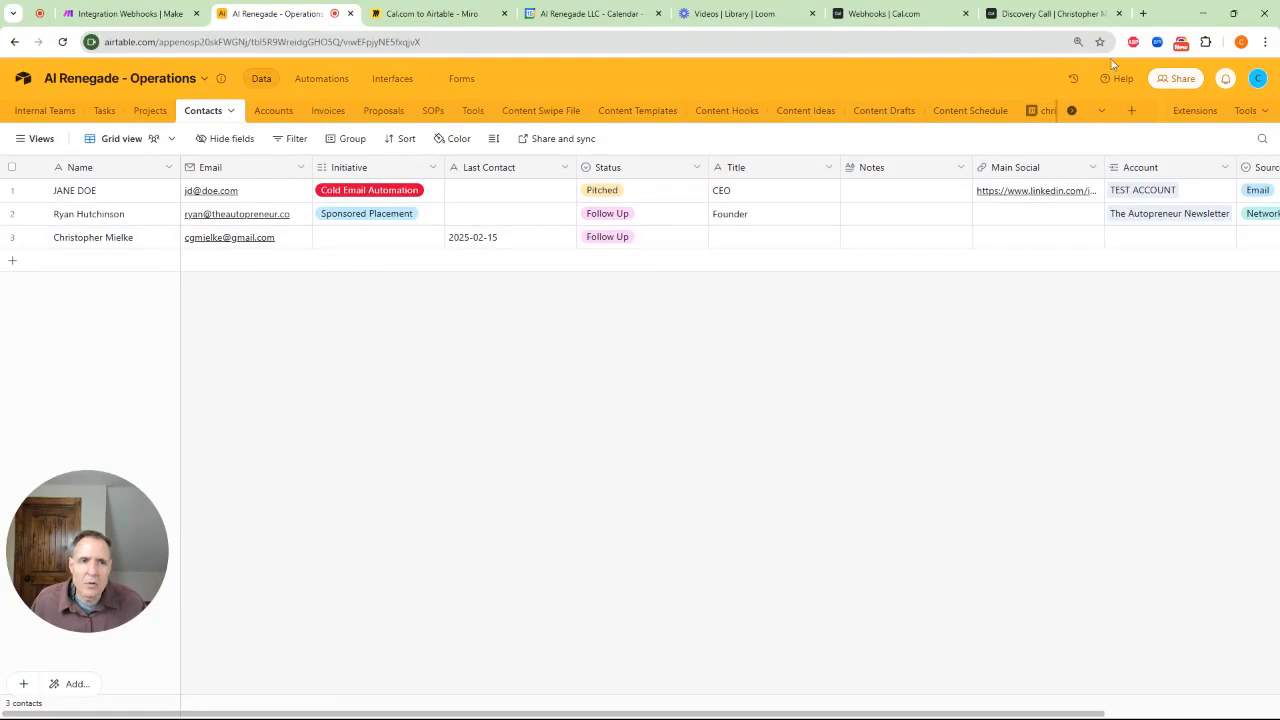
Change the third Airtable contact's Last Contact date to 2025-02-01, then return to the waiting scenario
click(1048, 13)
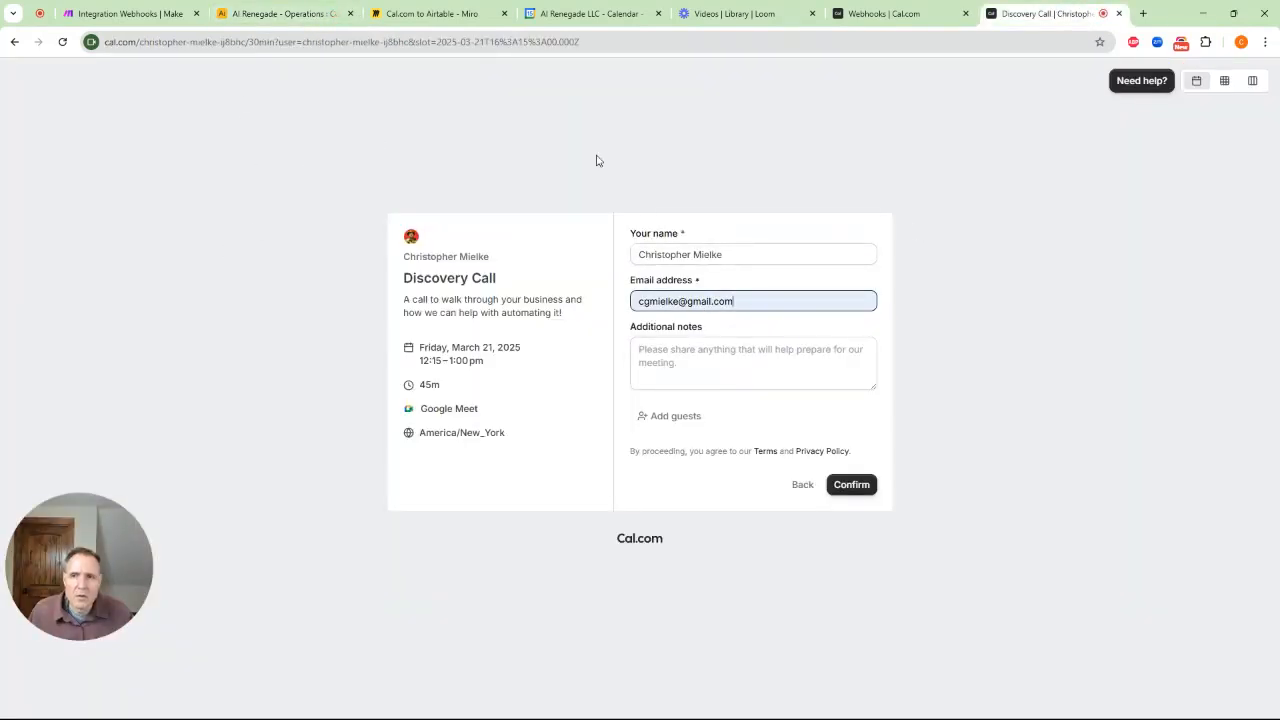
click(290, 20)
click(500, 240)
click(503, 239)
drag(503, 239, 488, 238)
text(17)
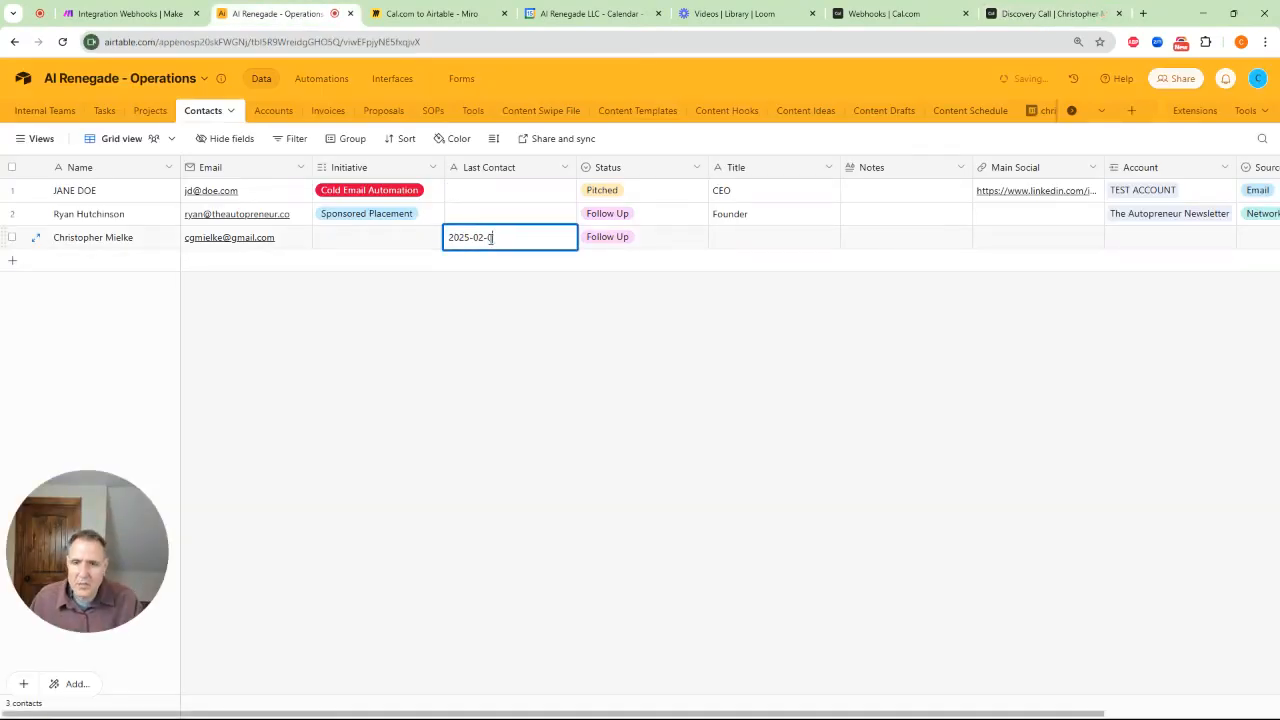
click(1030, 14)
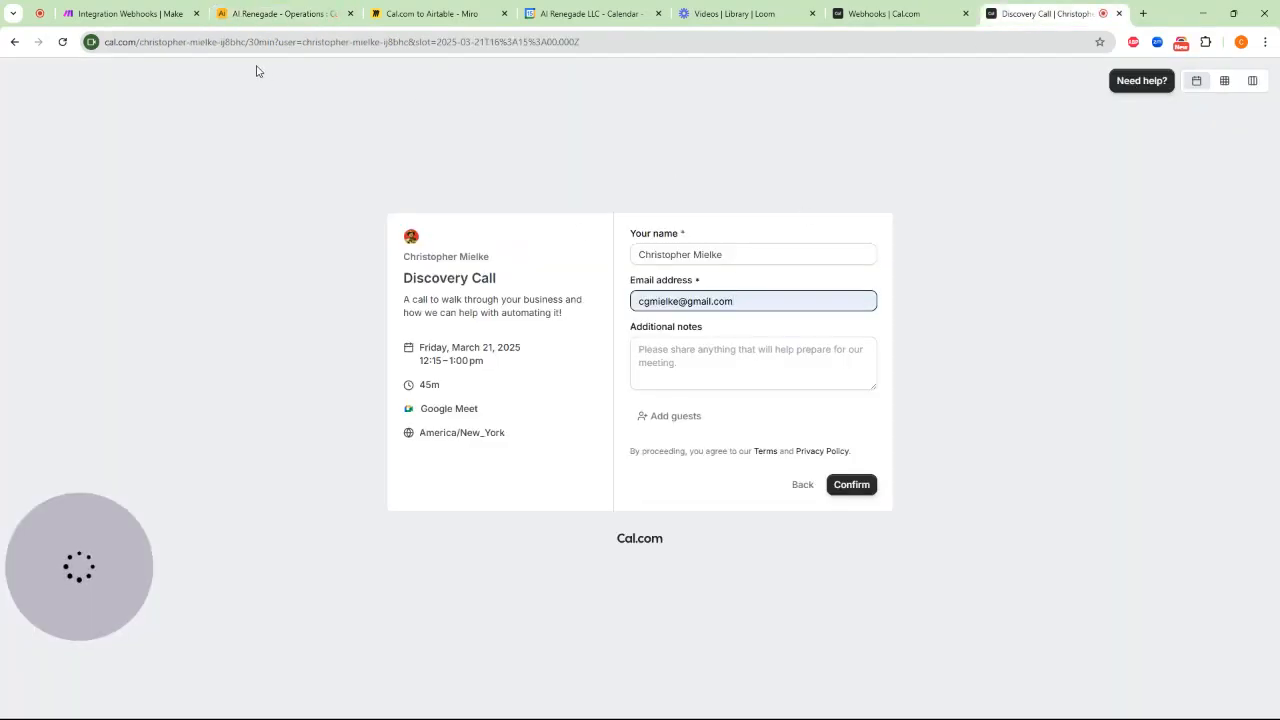
click(125, 14)
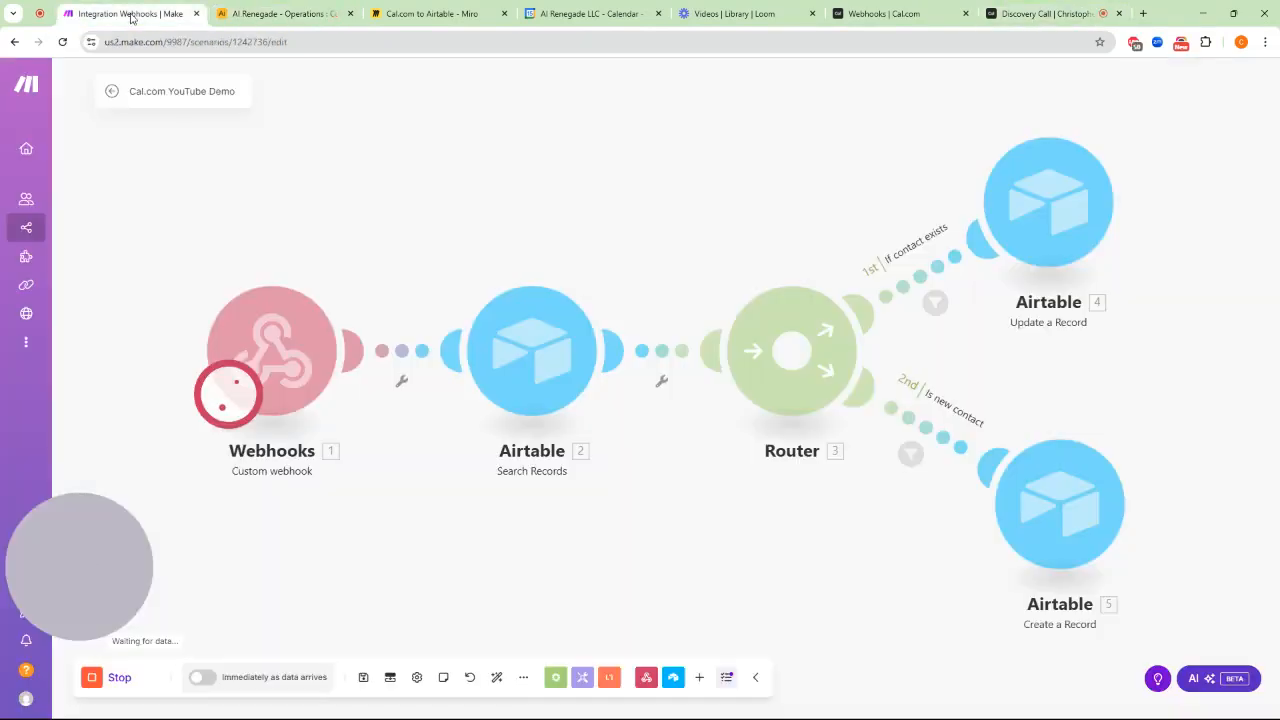
Confirm the 12:15pm Discovery Call booking and check Make's run results
click(1022, 14)
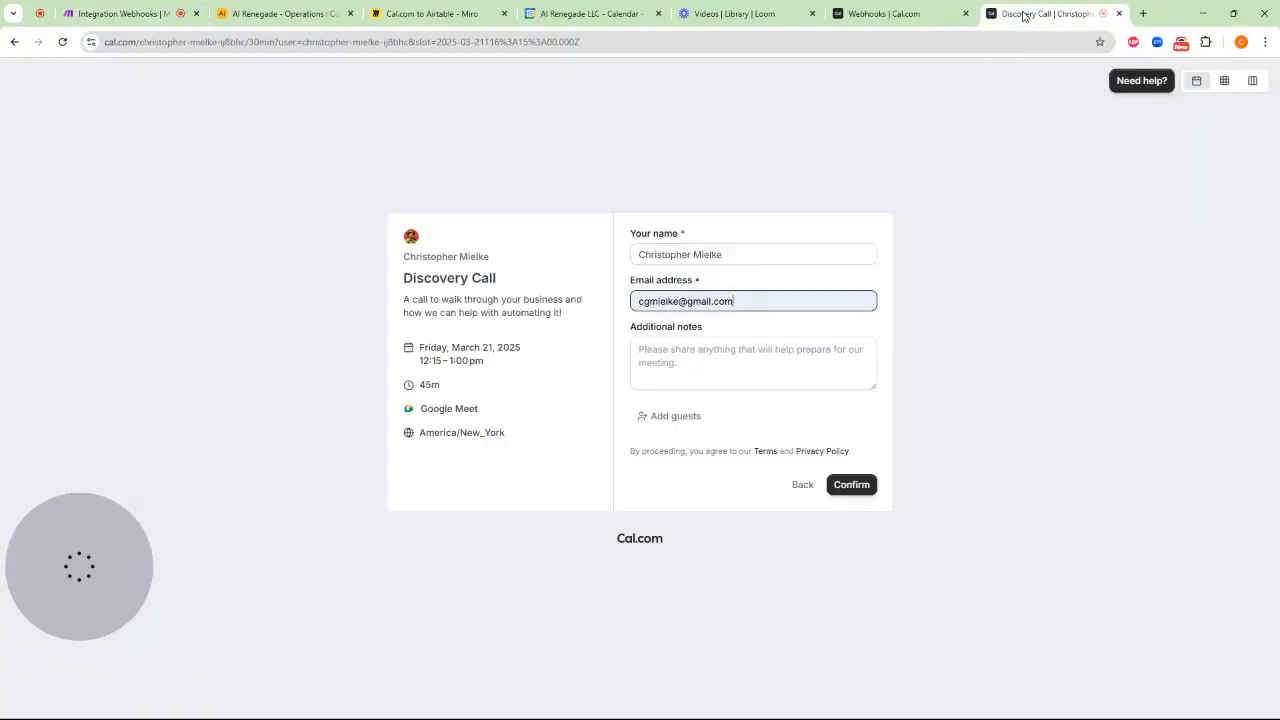
click(862, 489)
click(125, 14)
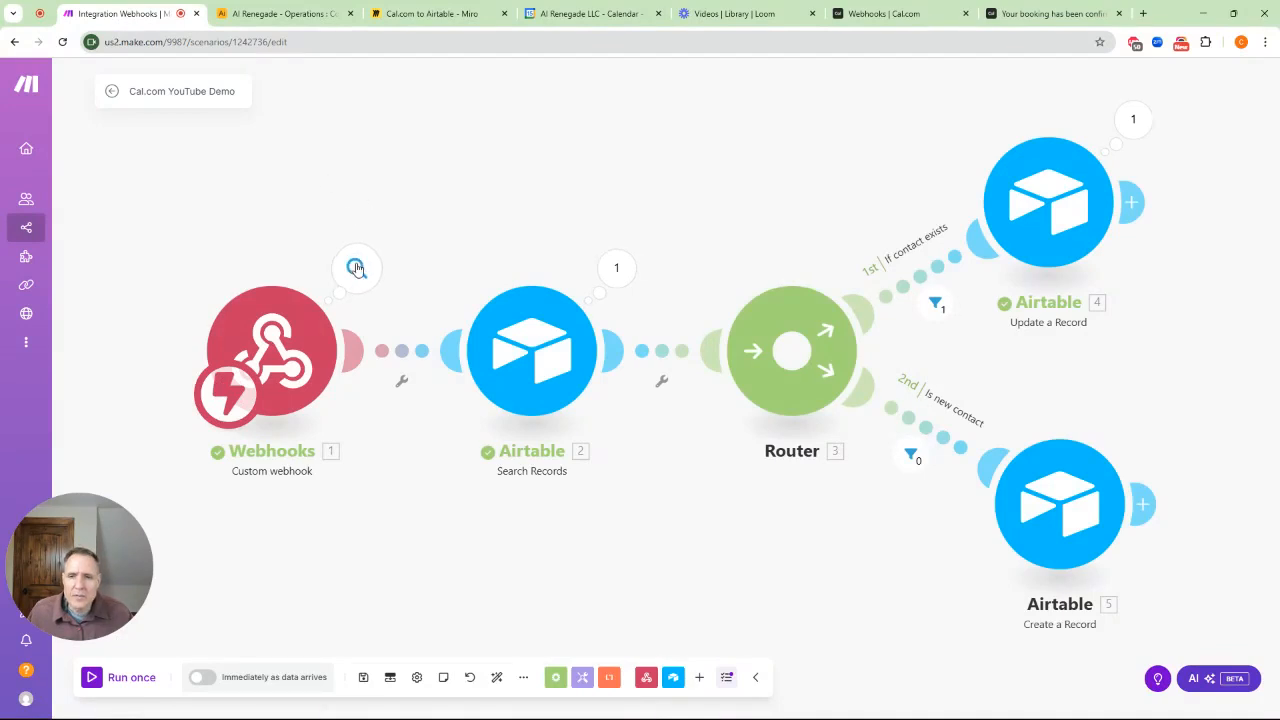
Inspect the webhook's booking data, expanding the payload and organizer details
click(355, 272)
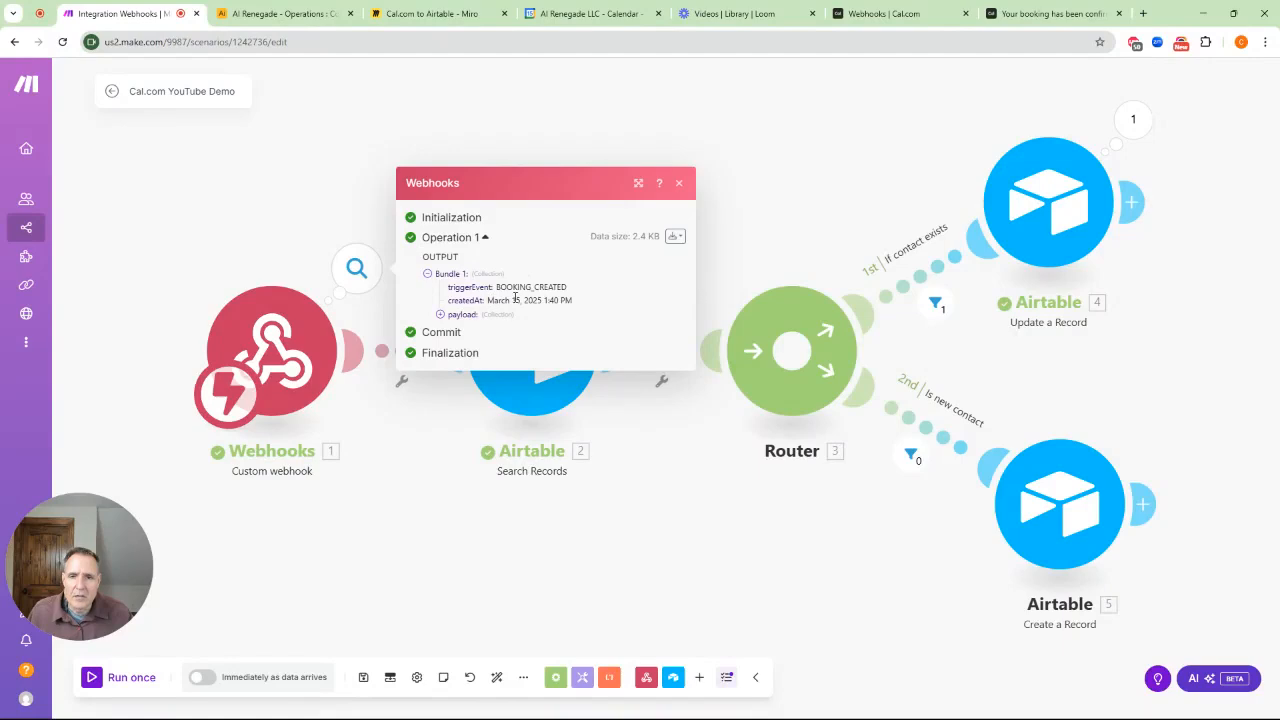
click(445, 316)
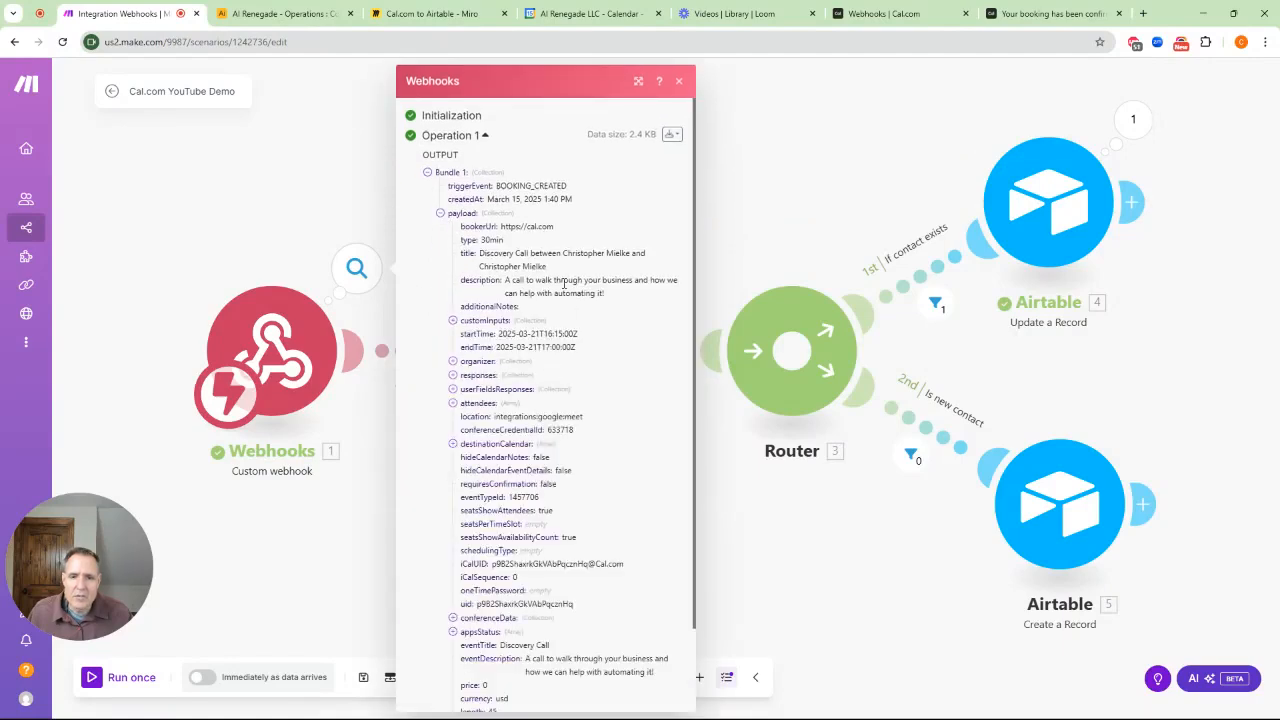
scroll(564, 284, down, 2)
scroll(564, 288, up, 2)
scroll(532, 390, down, 2)
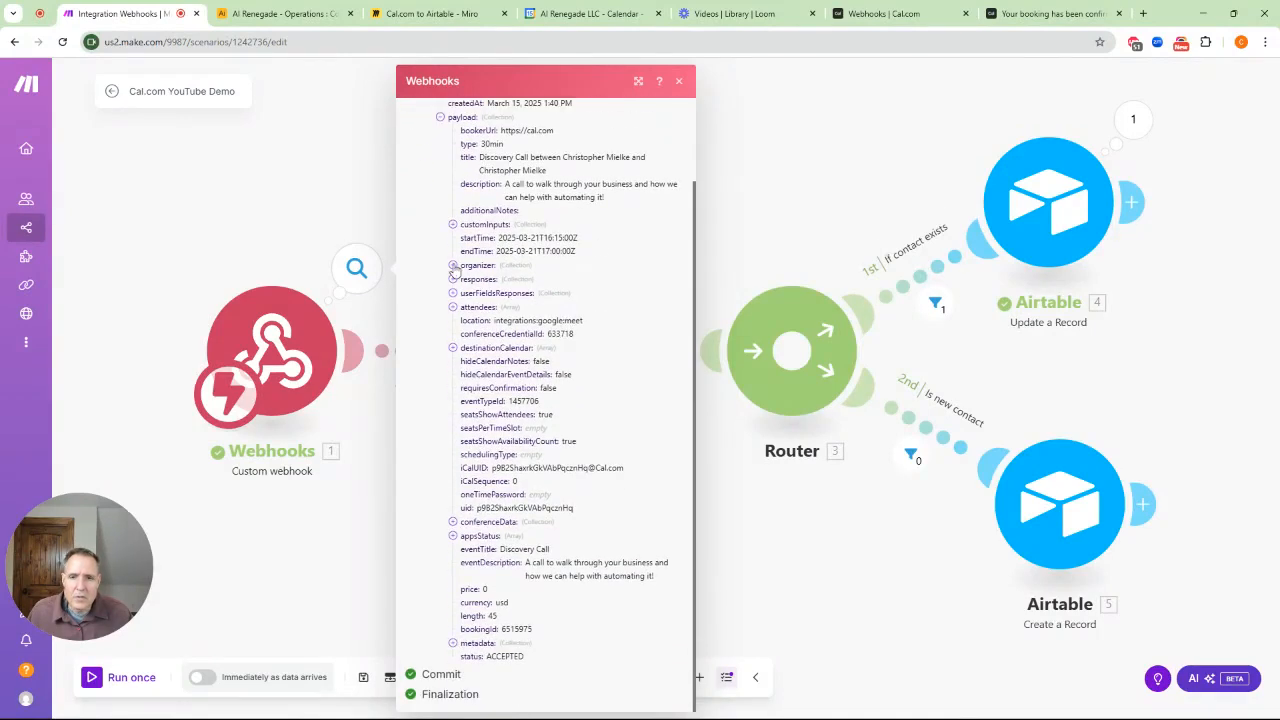
click(453, 266)
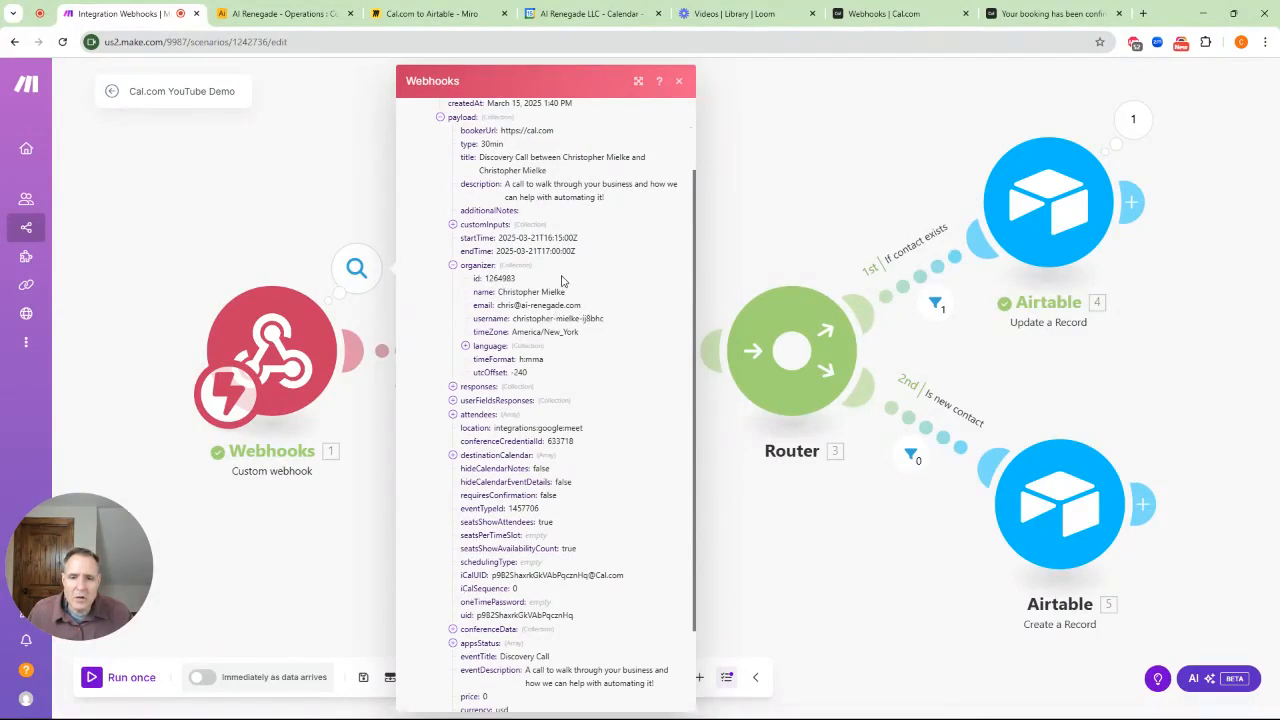
click(679, 80)
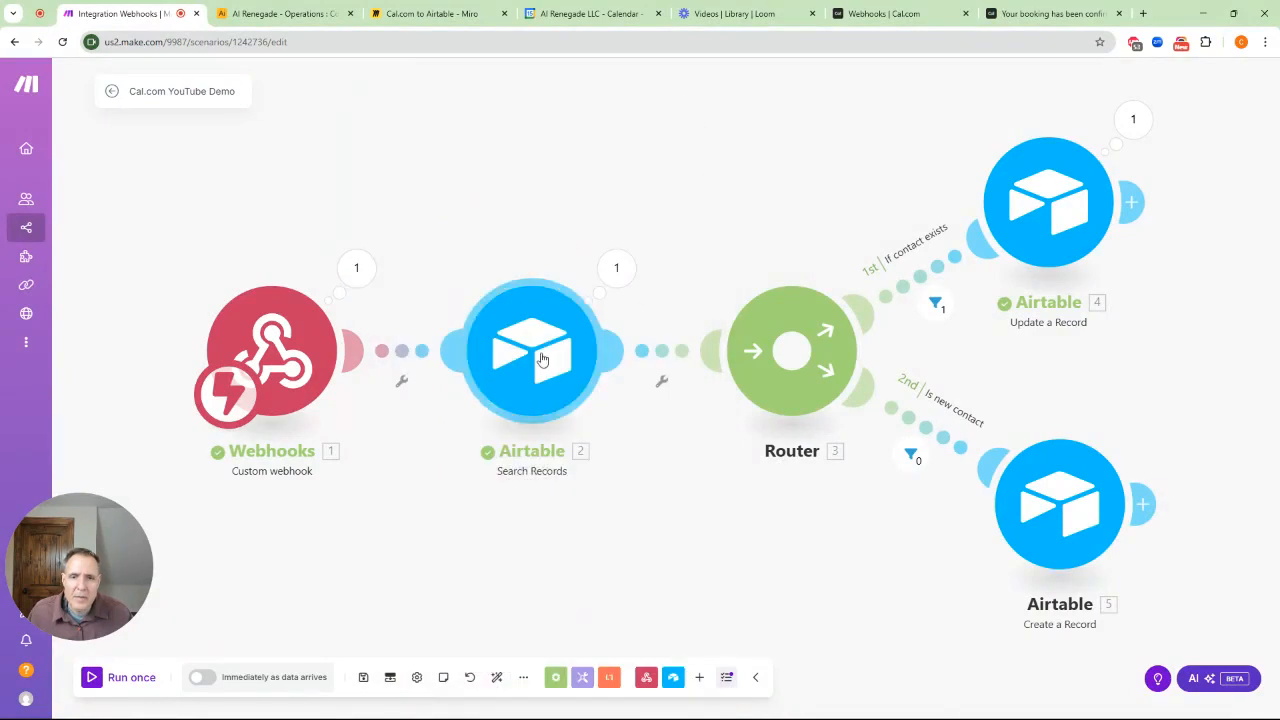
Review the Airtable search output, noting the matched record ID and the e-mail search formula
click(619, 268)
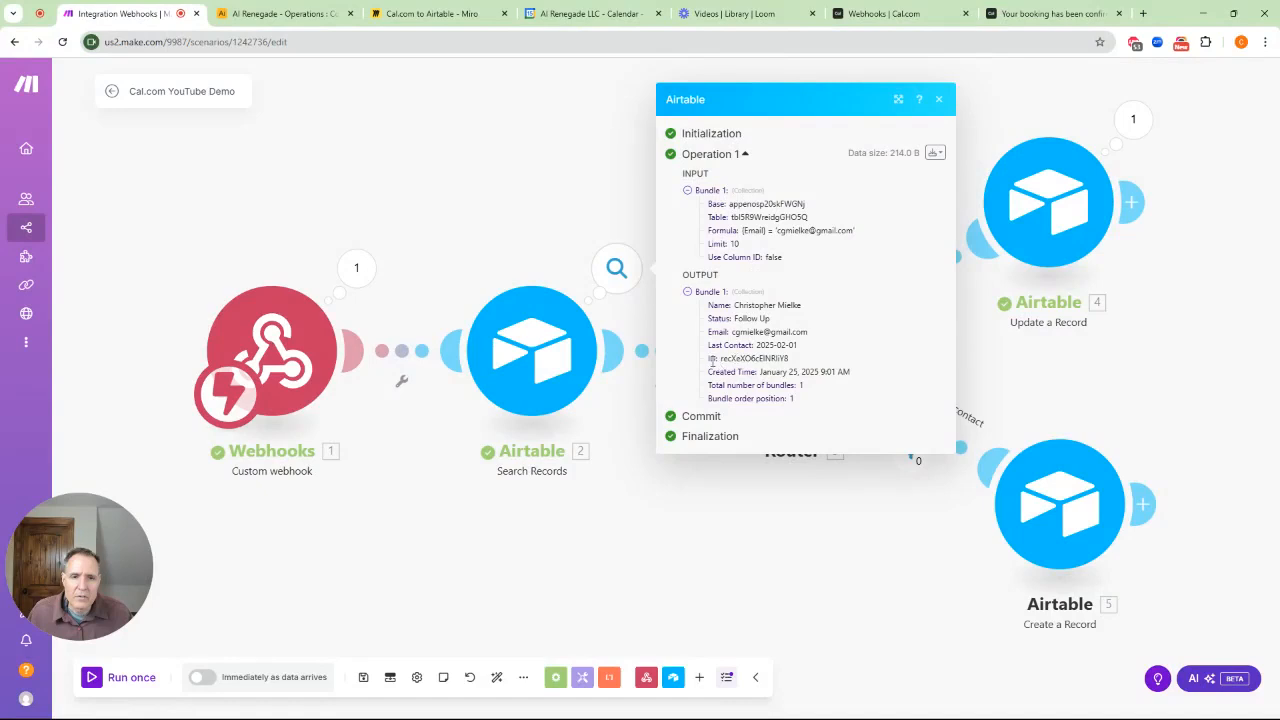
drag(720, 360, 795, 360)
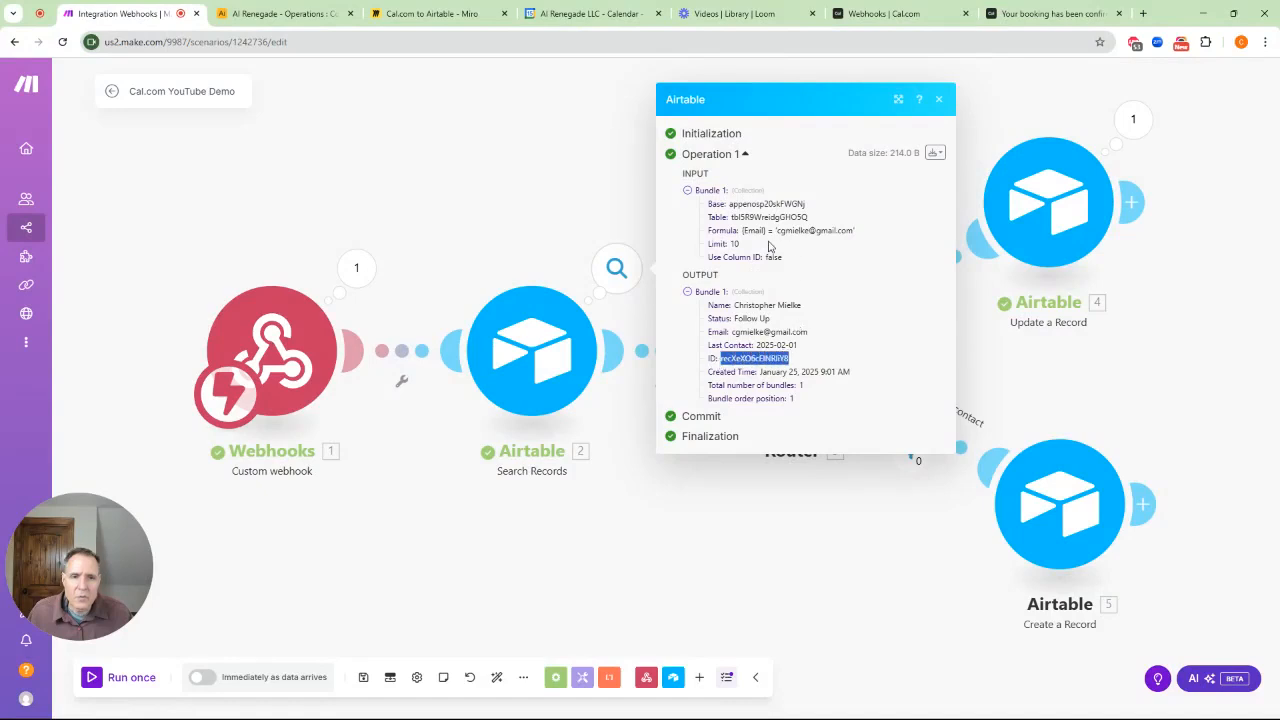
drag(777, 230, 858, 230)
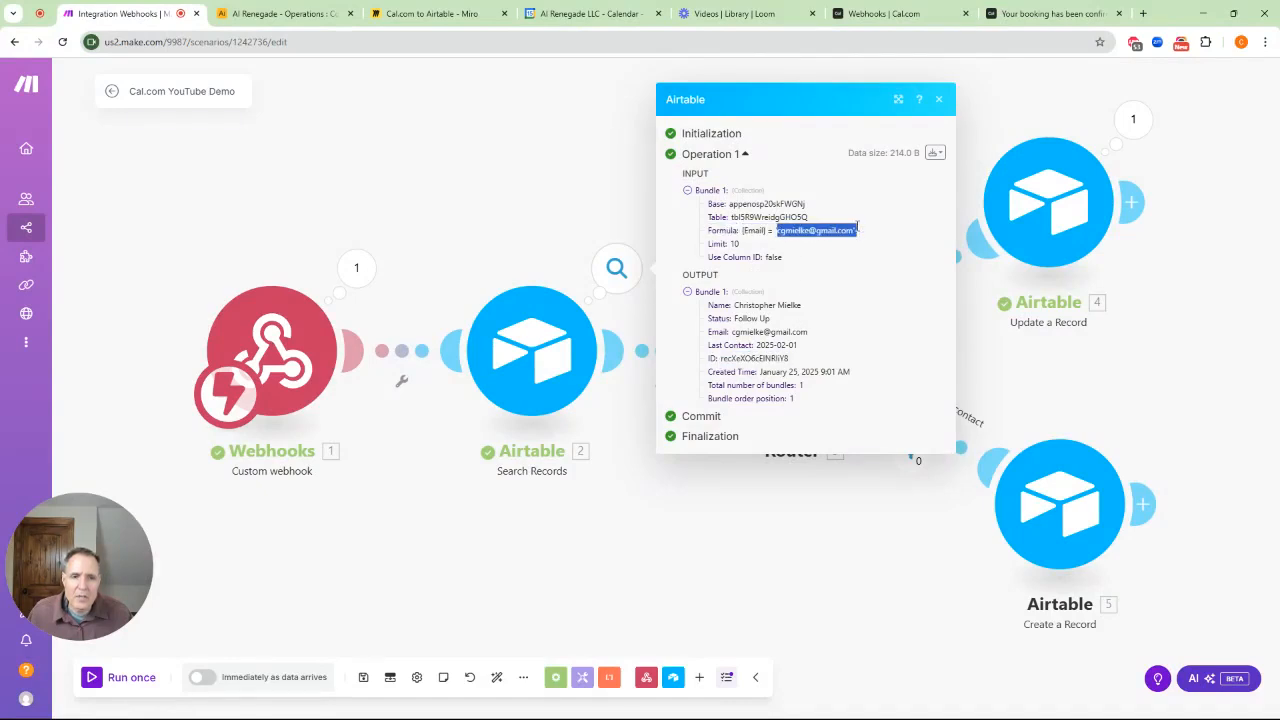
click(543, 191)
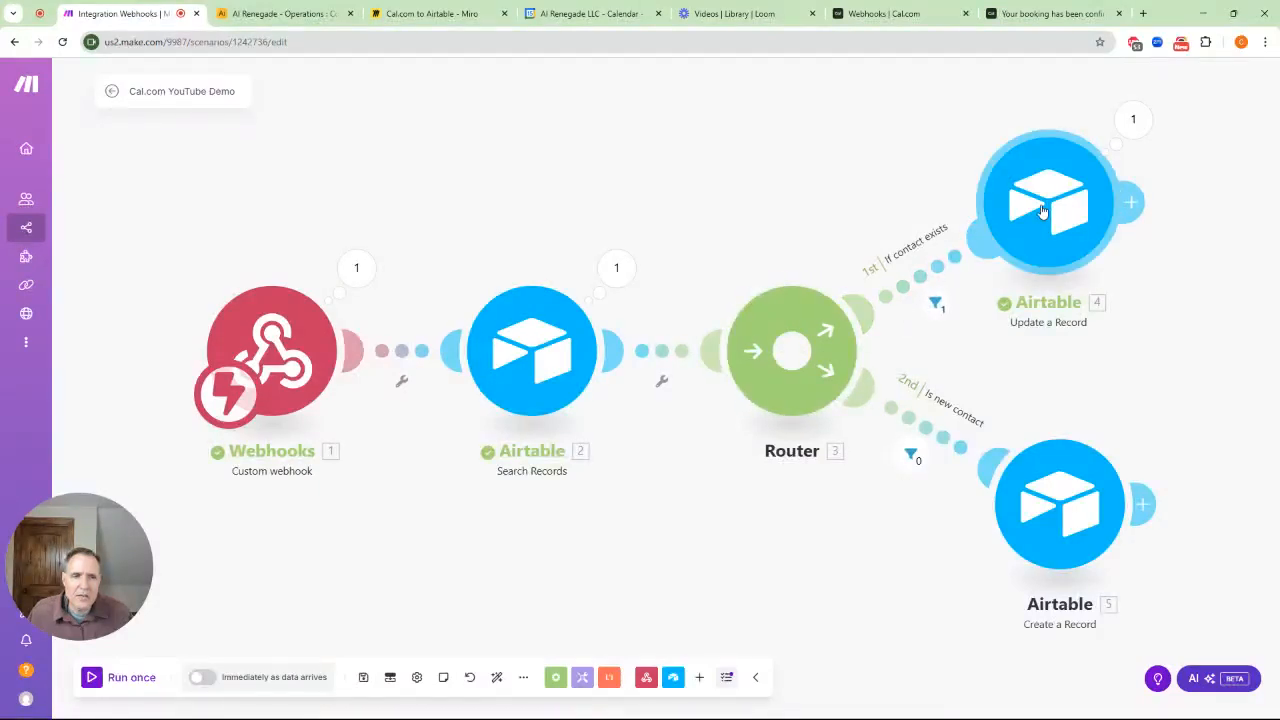
click(1133, 119)
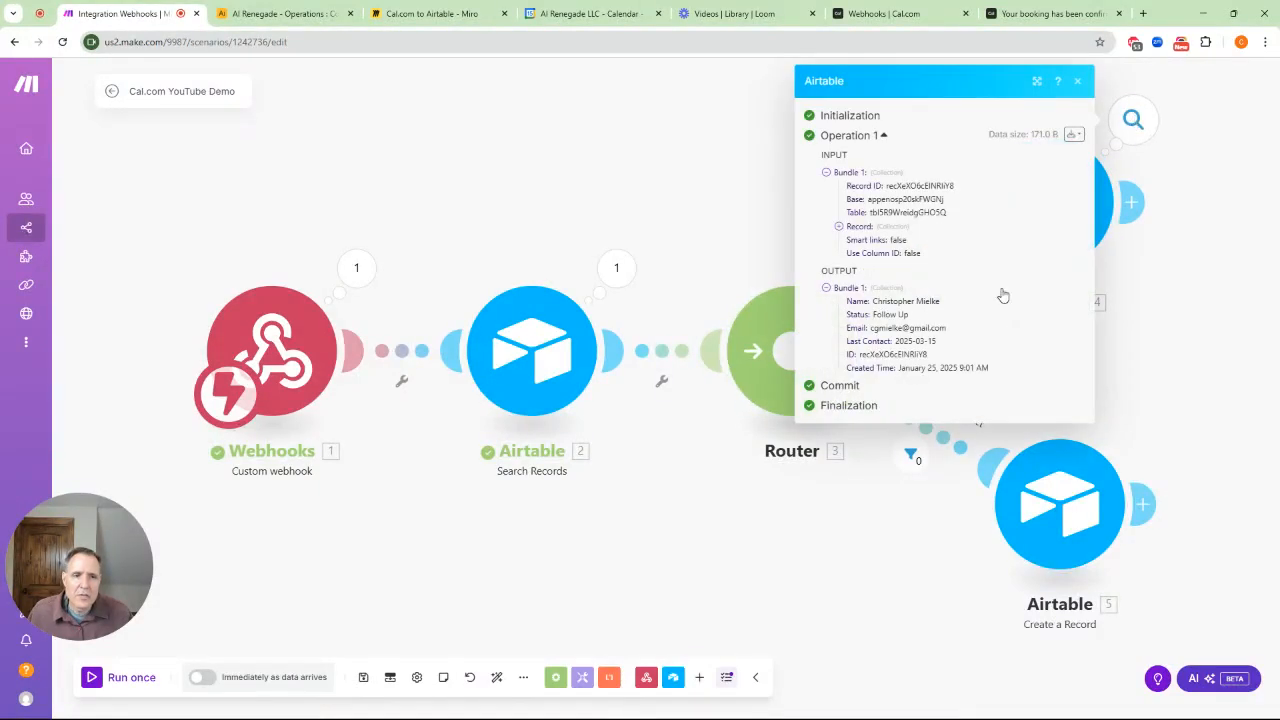
drag(854, 342, 942, 347)
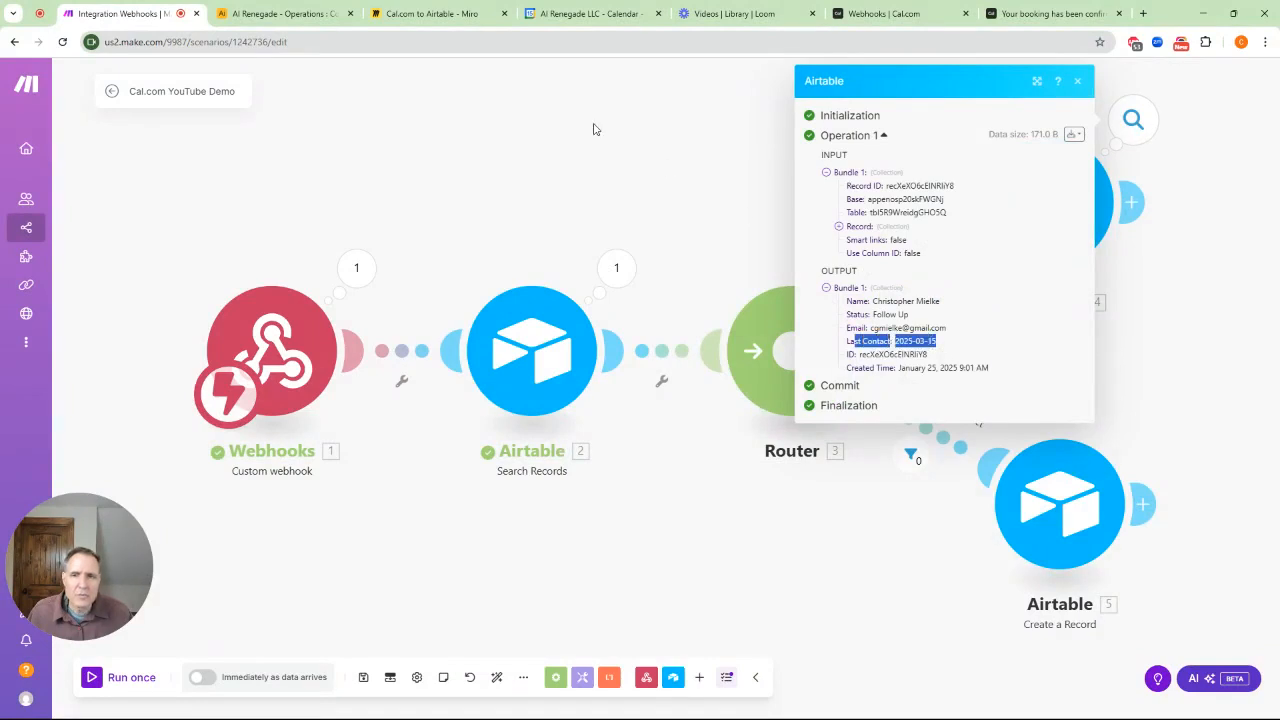
click(272, 14)
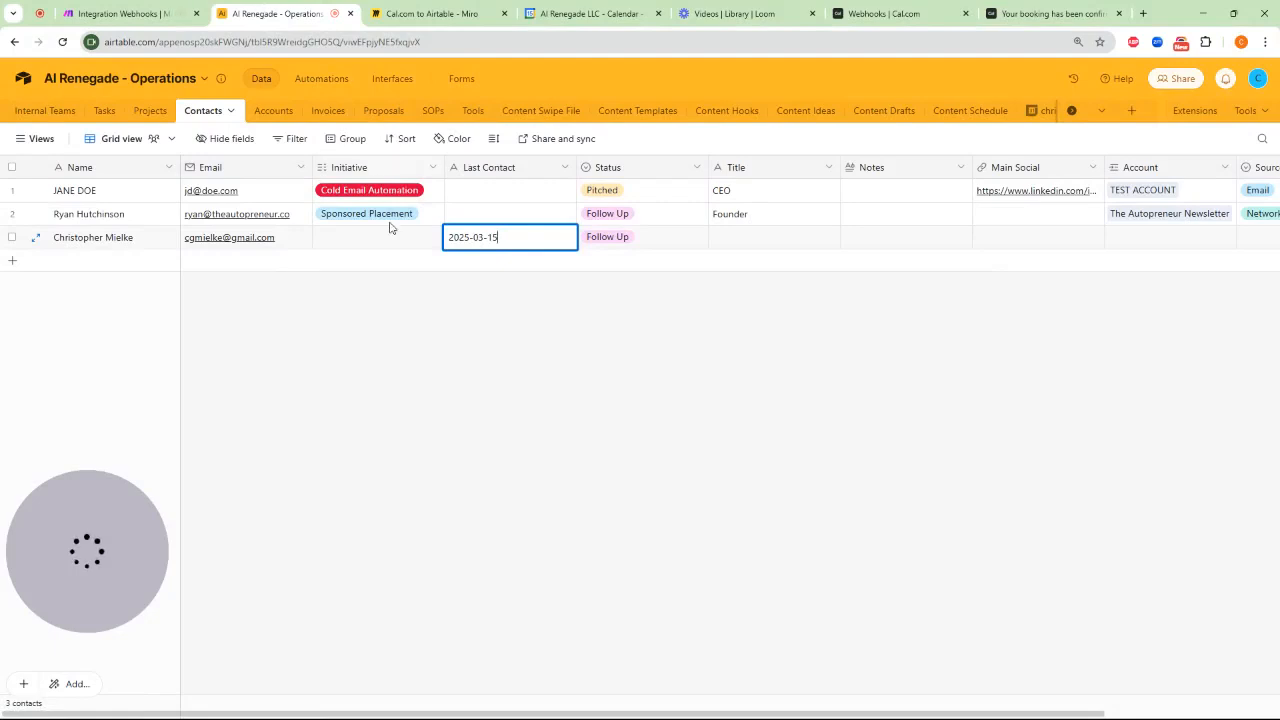
click(285, 358)
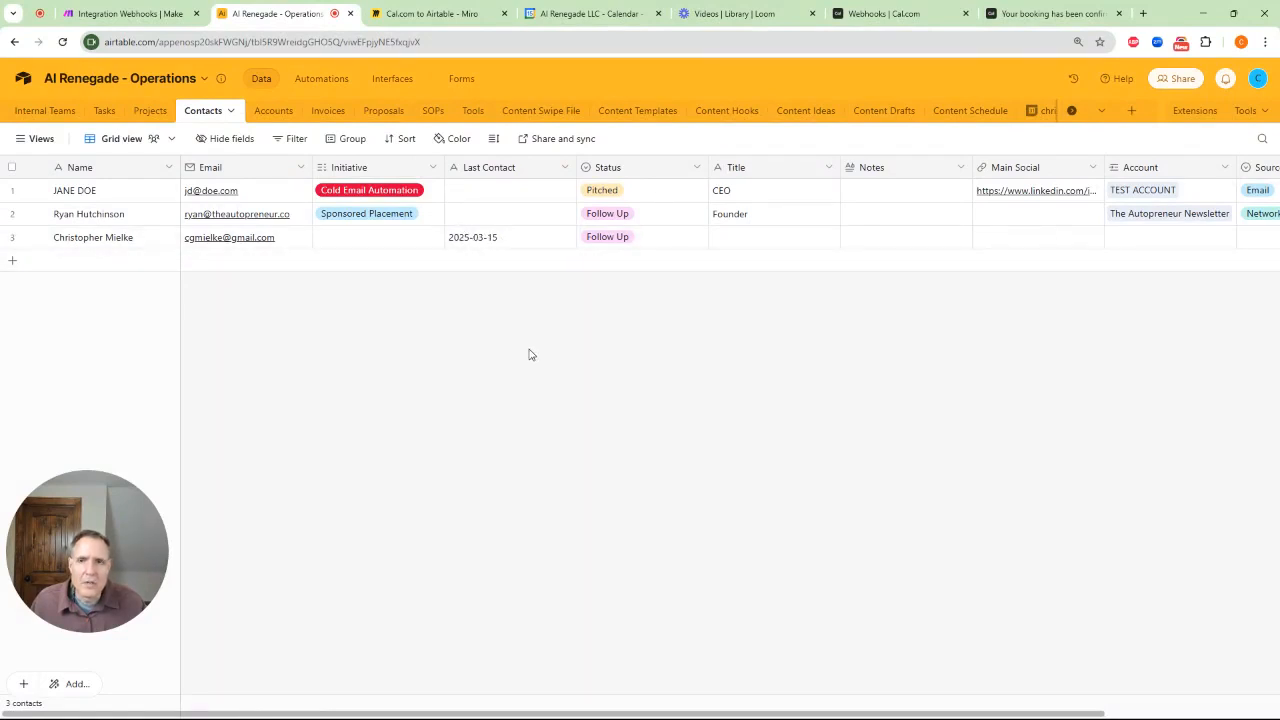
click(130, 13)
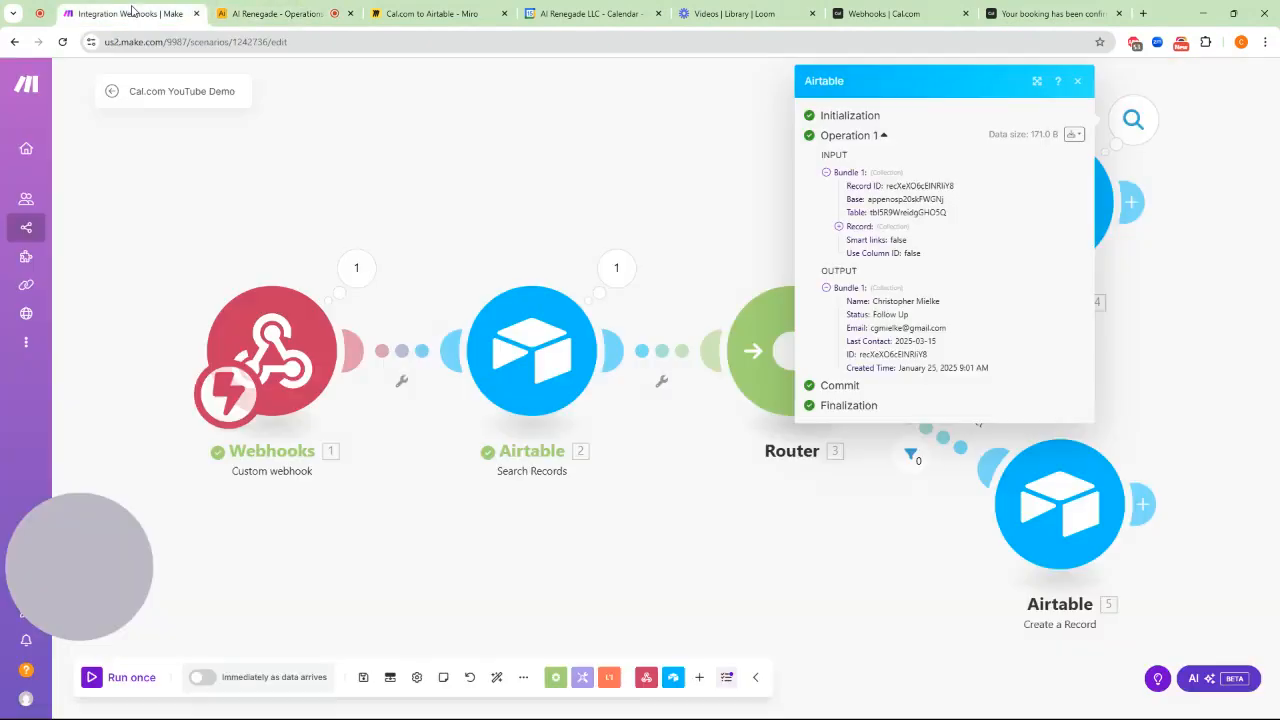
click(679, 182)
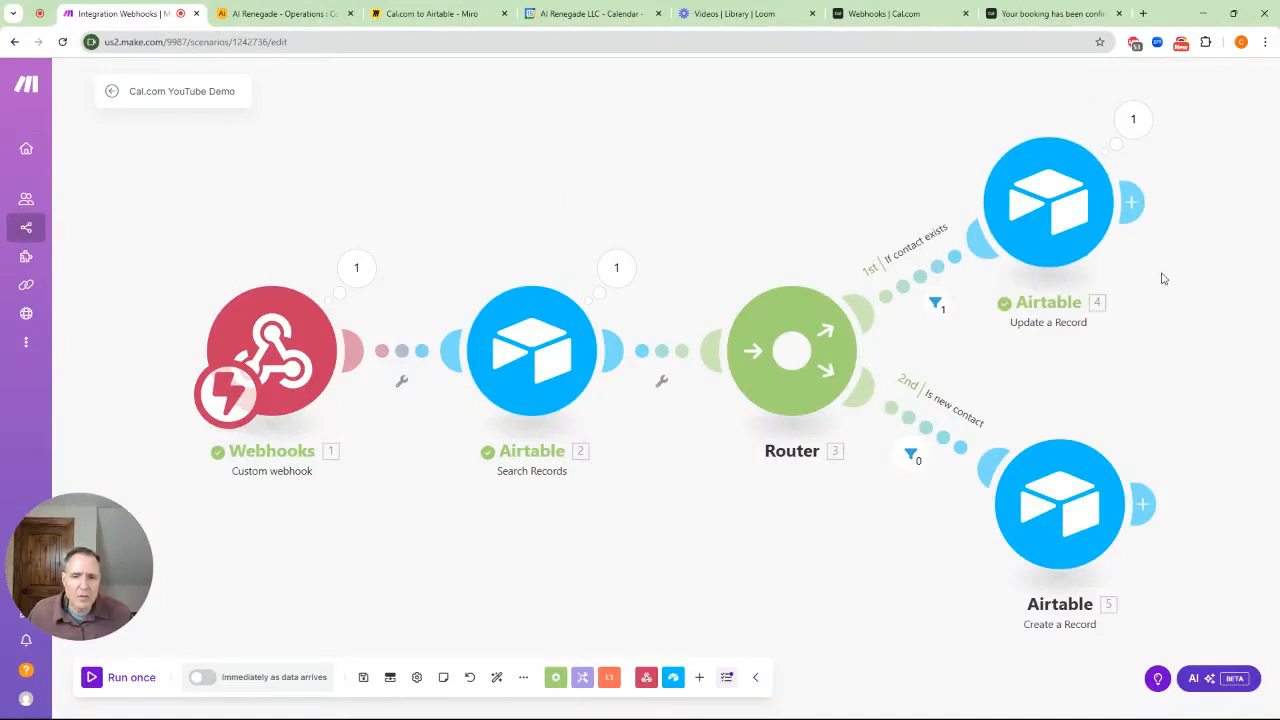
Close the confirmation tab, run the scenario once, and load the Cal.com booking page
click(1119, 14)
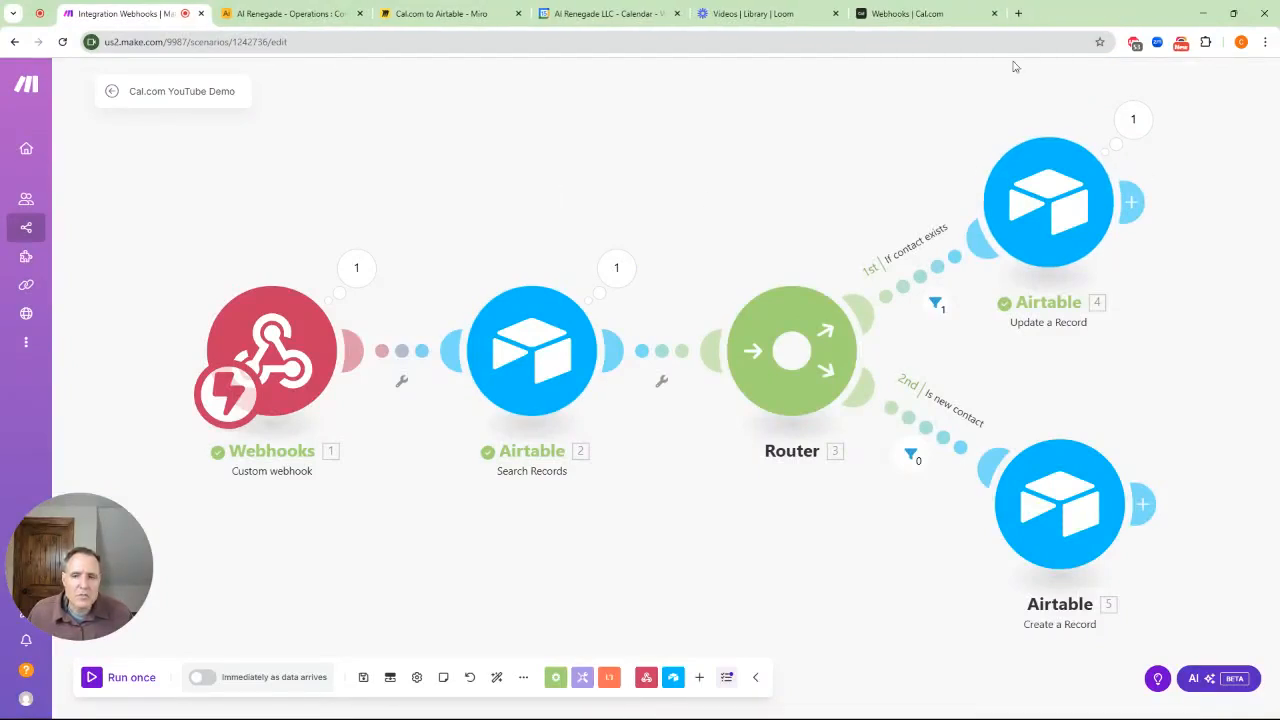
click(93, 678)
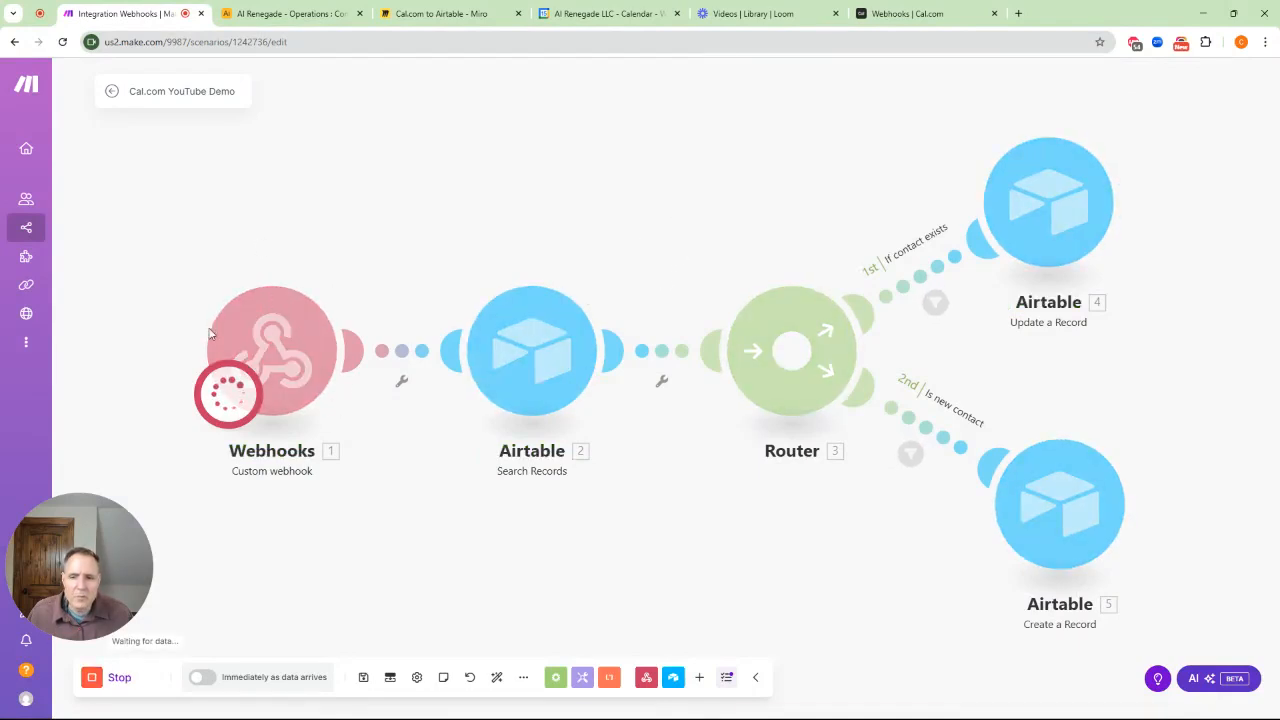
click(1020, 14)
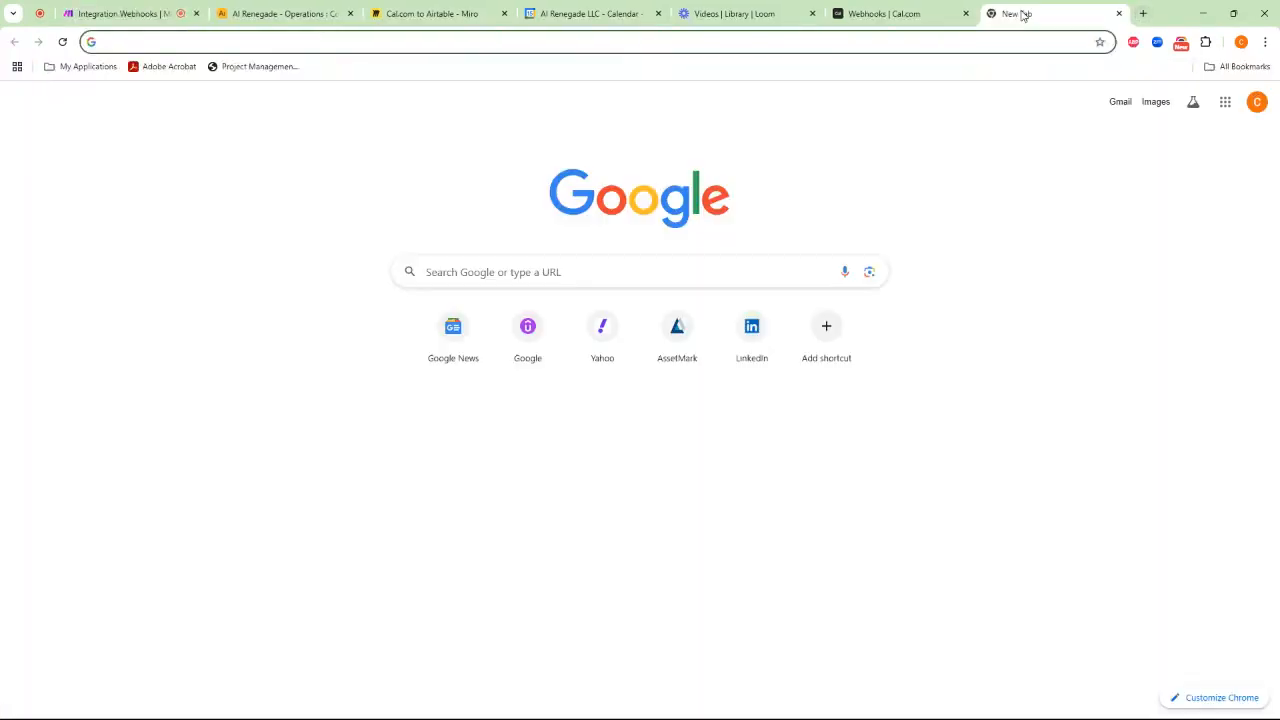
text(cal.co)
key(Return)
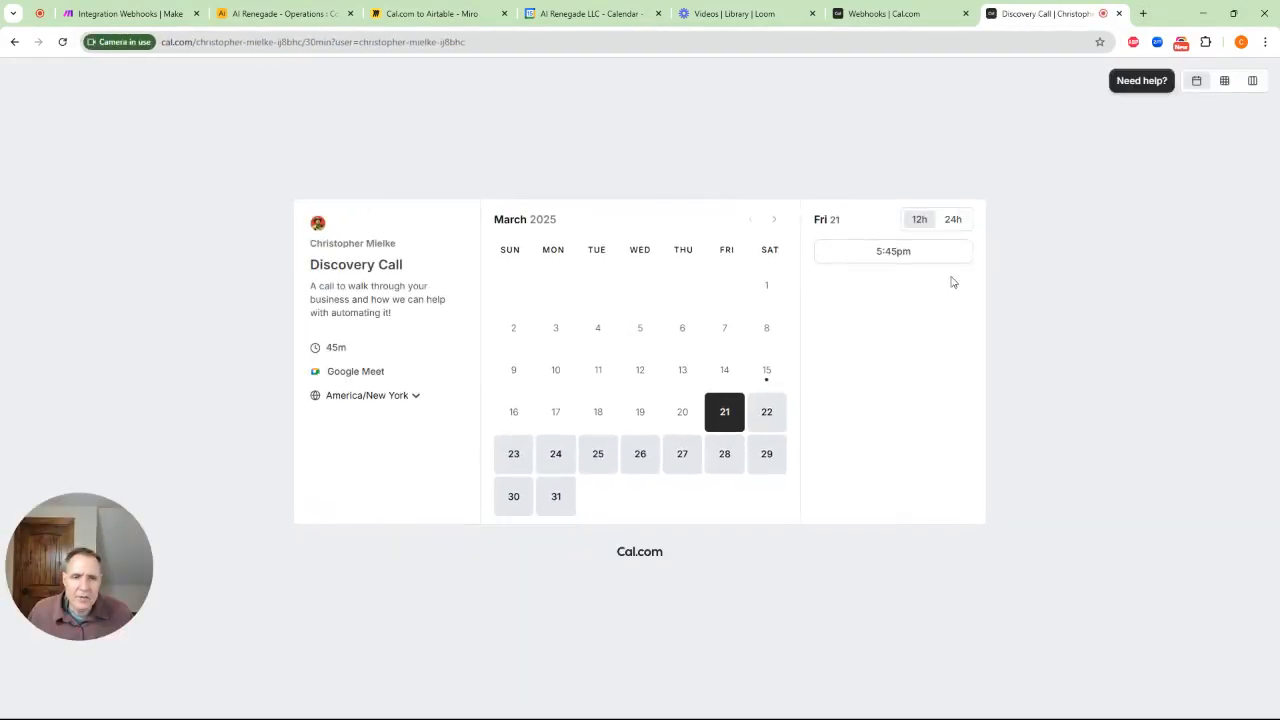
Book the 5:45pm March 21 Discovery Call, then return to the Make scenario
click(921, 252)
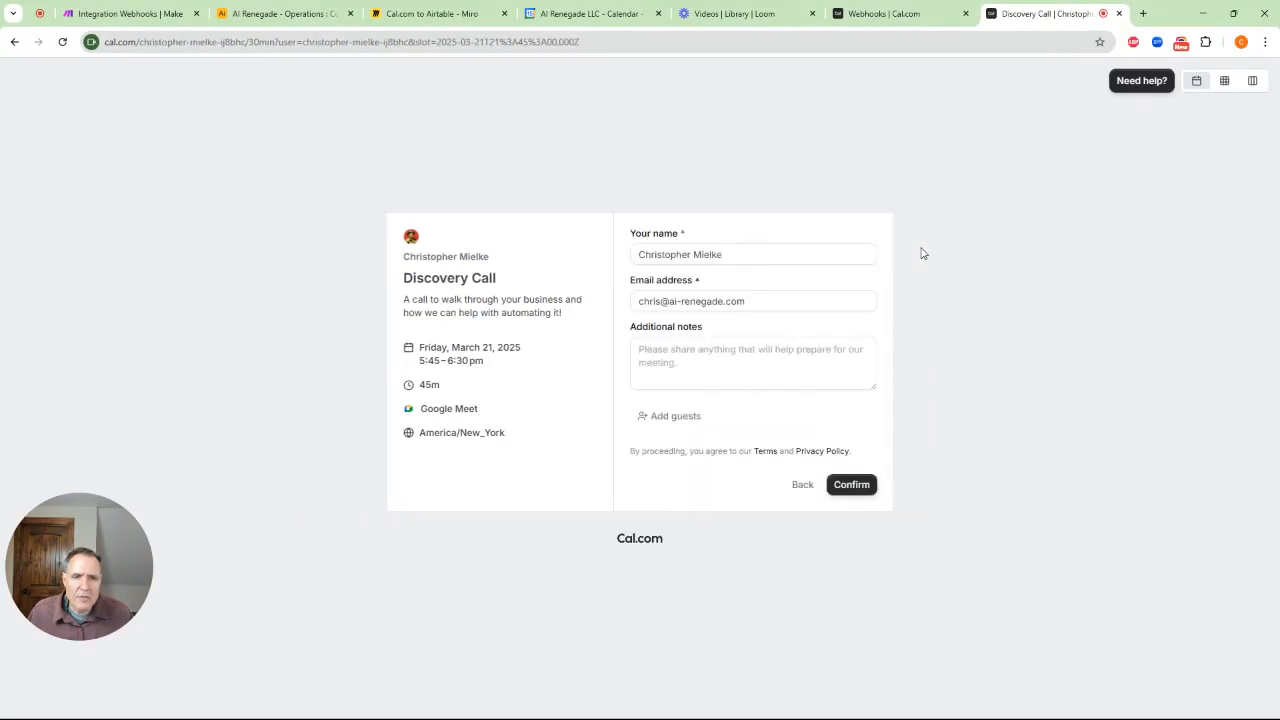
click(268, 15)
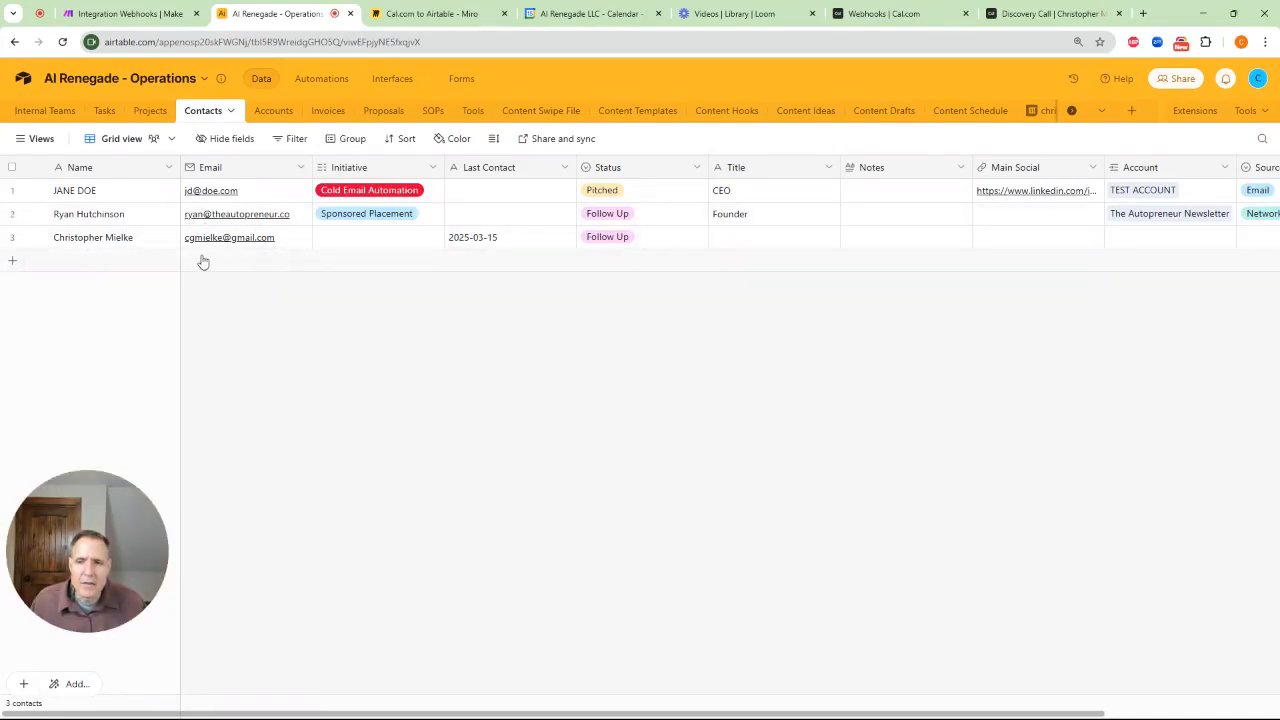
click(1045, 13)
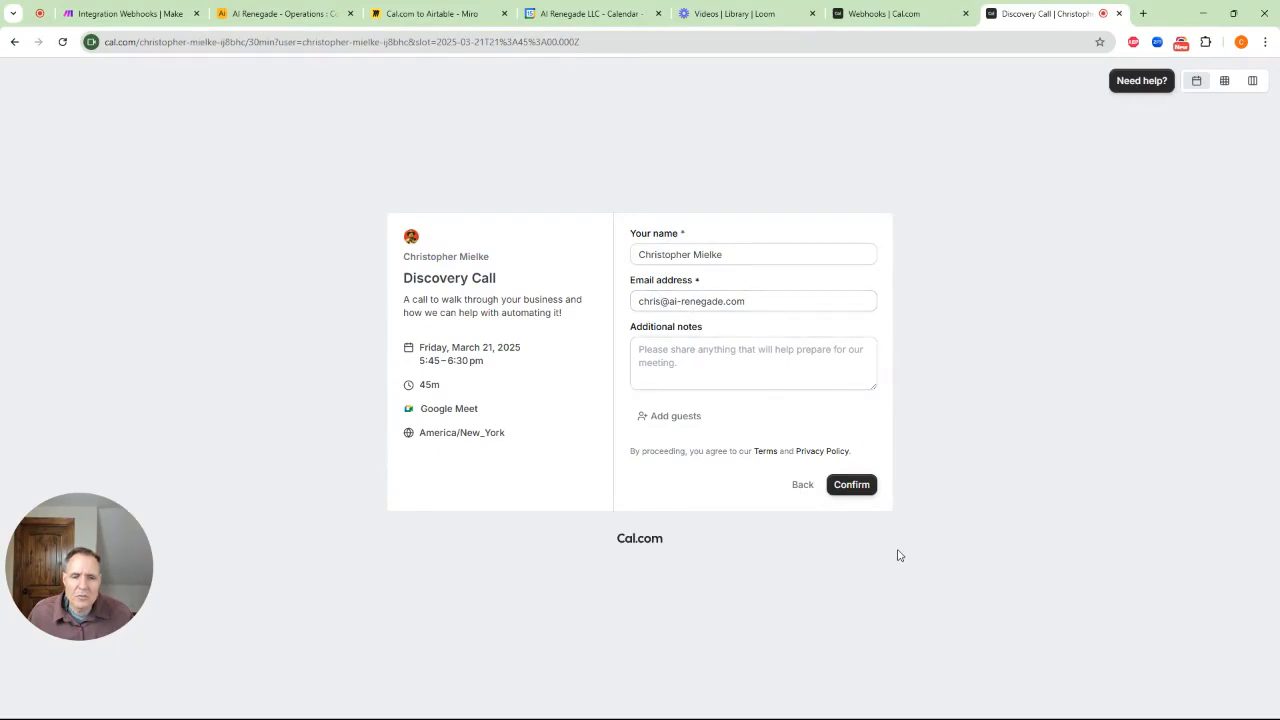
click(858, 486)
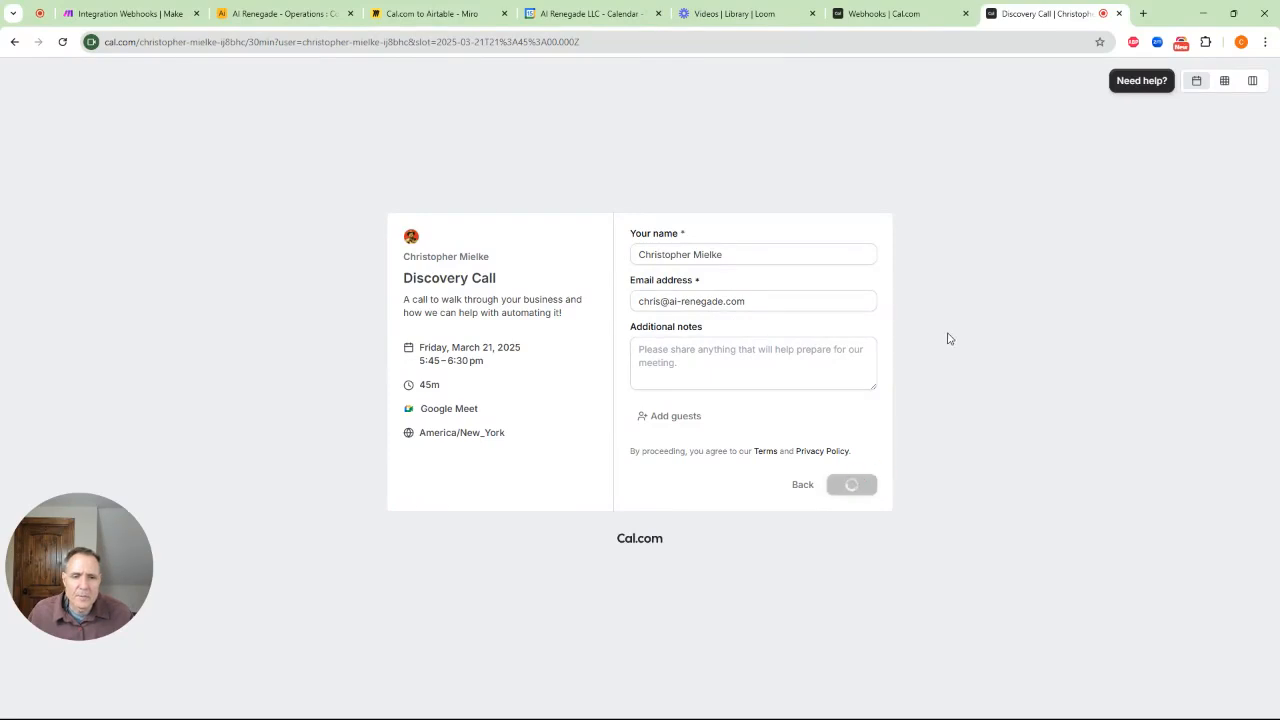
click(133, 15)
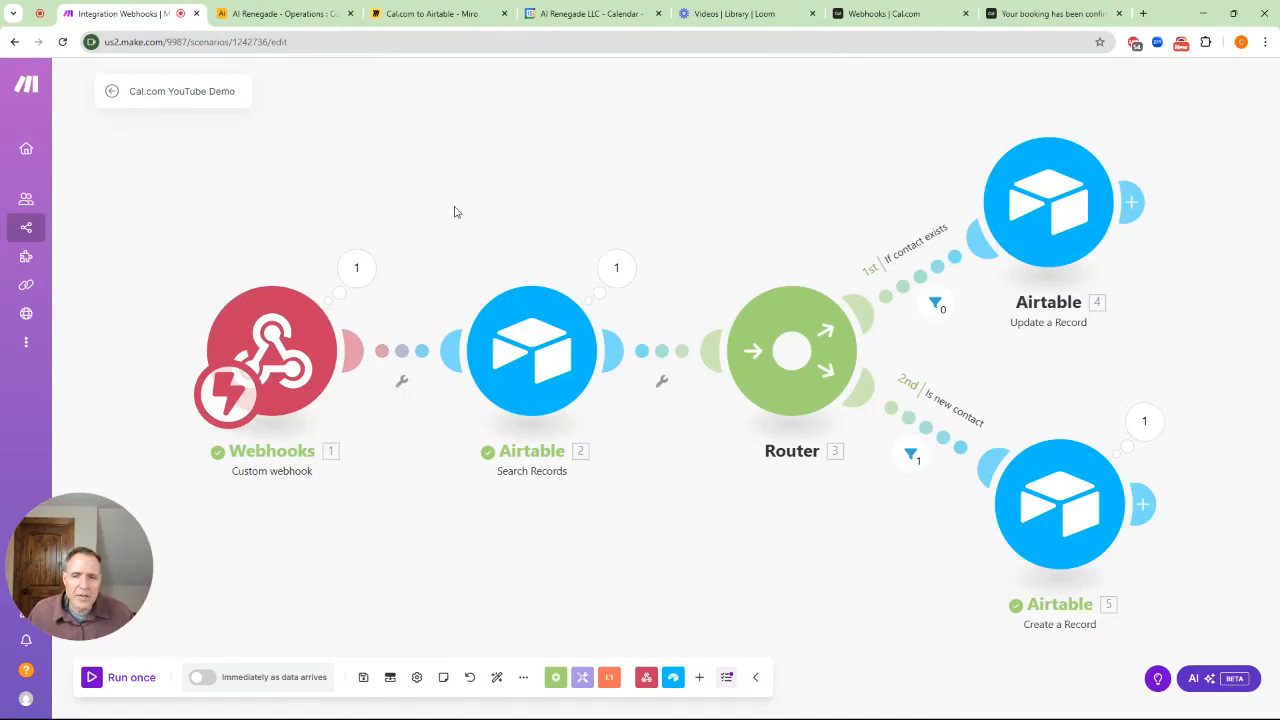
Inspect the webhook data, expanding payload and organizer to check the organizer's e-mail
click(376, 278)
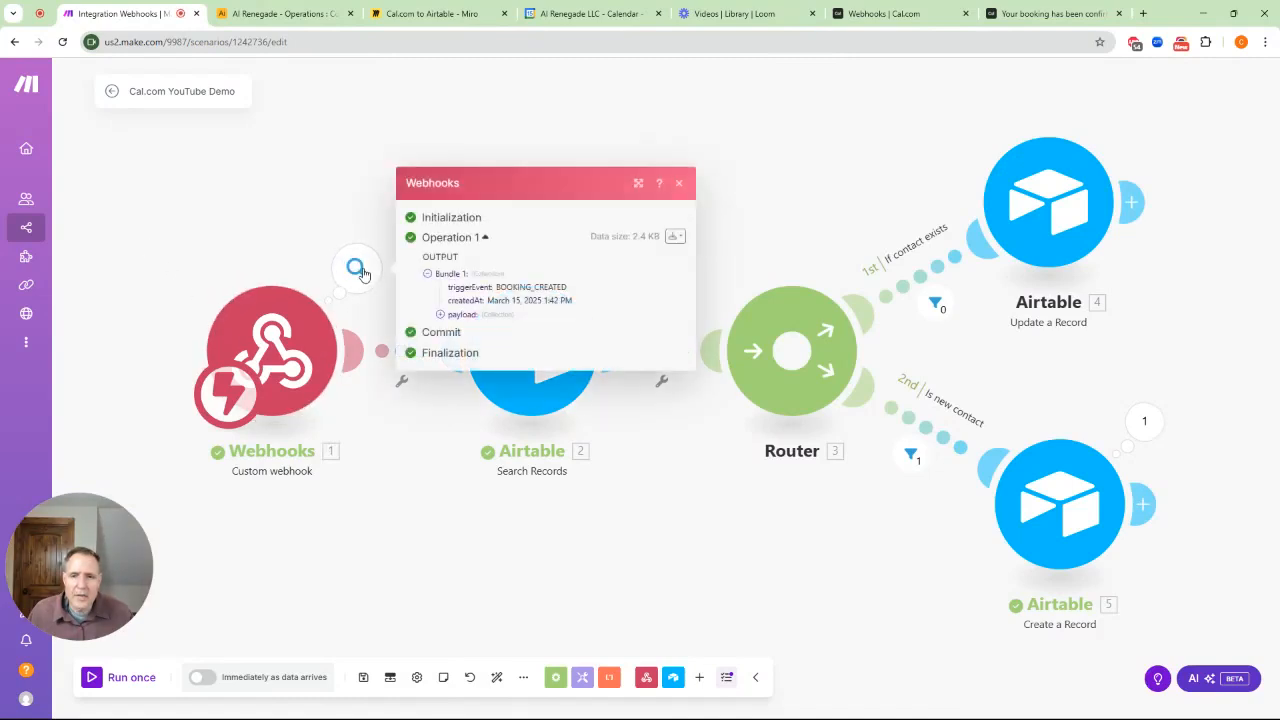
click(441, 317)
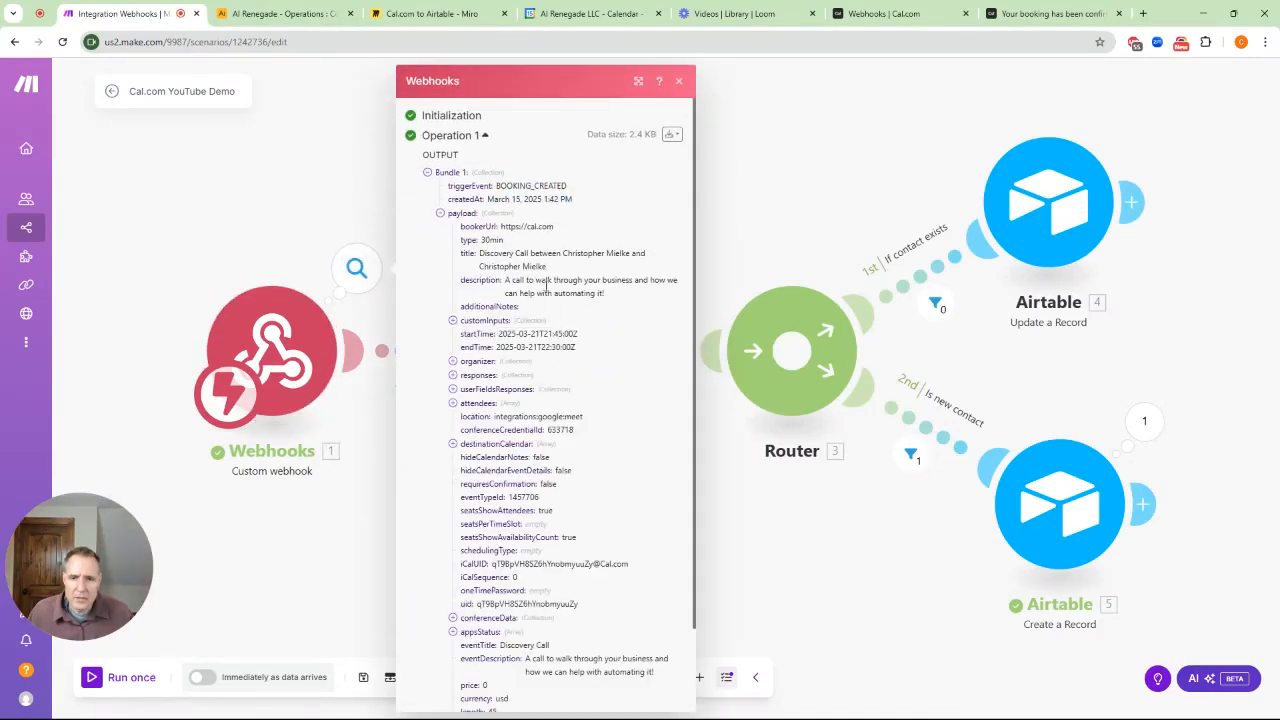
click(453, 361)
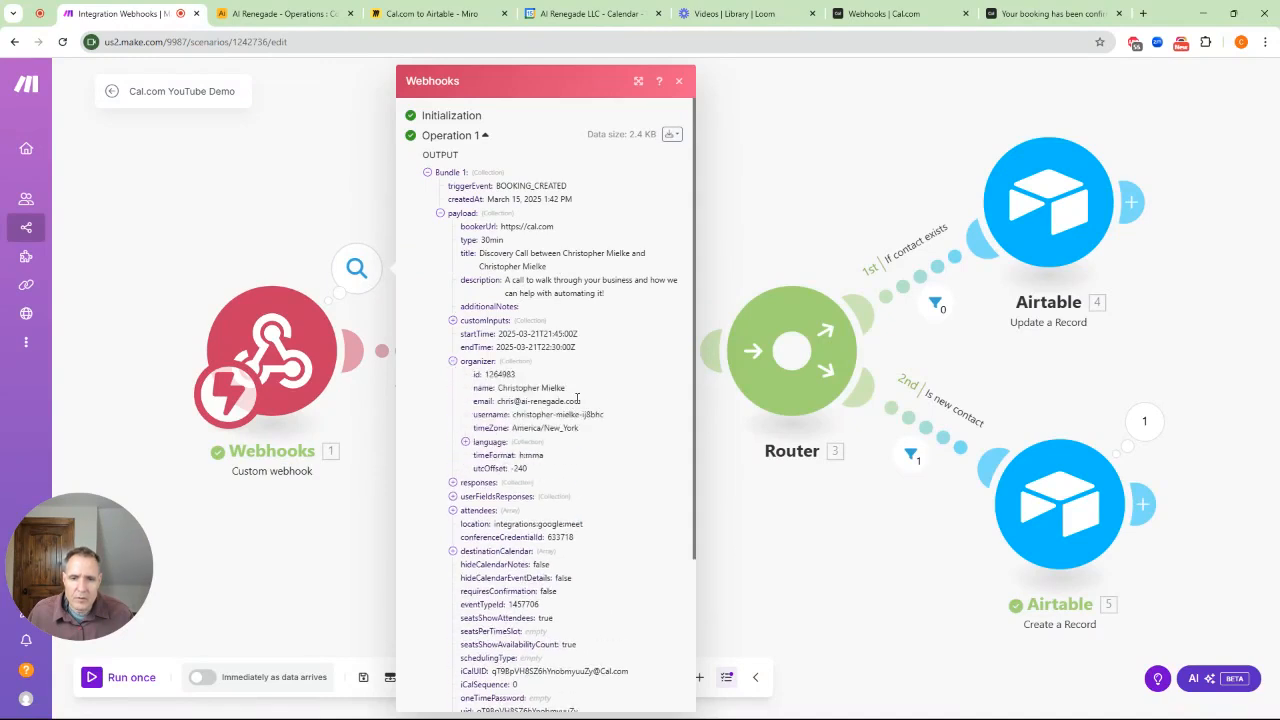
drag(499, 400, 592, 403)
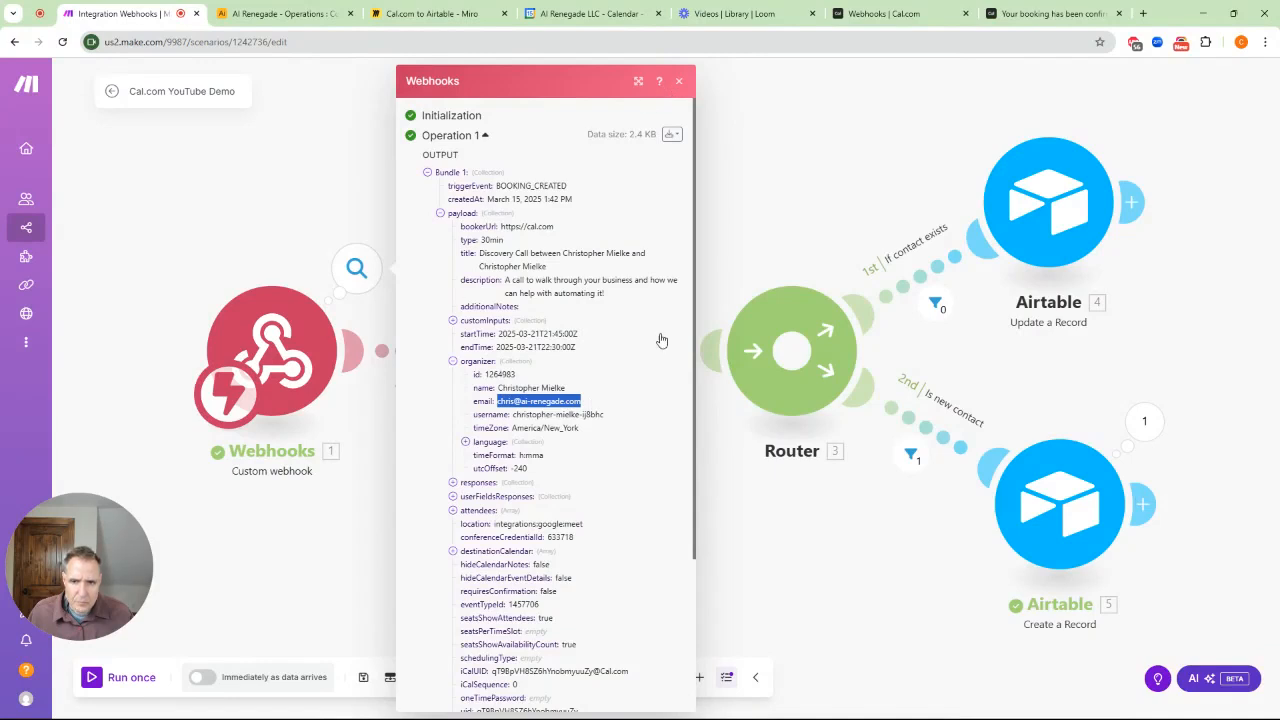
click(678, 81)
Check the contact search's e-mail formula found no match, then view Create a Record's new contact
click(615, 268)
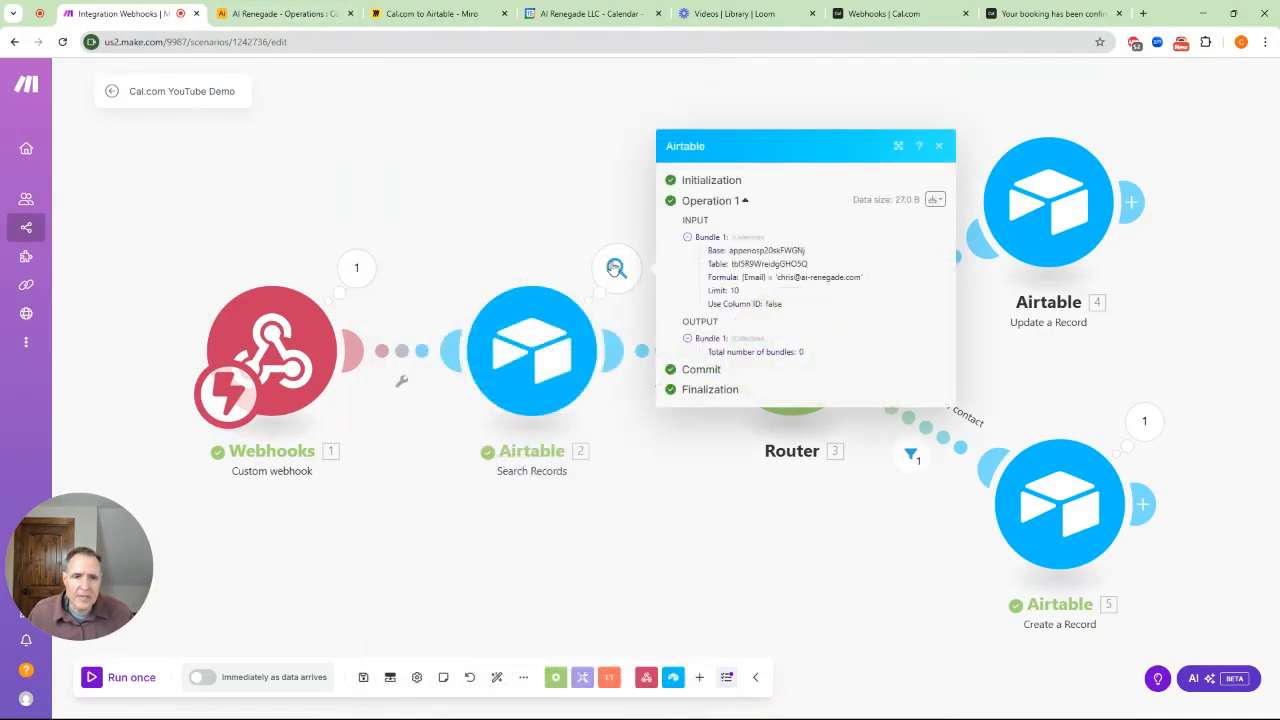
drag(769, 280, 878, 283)
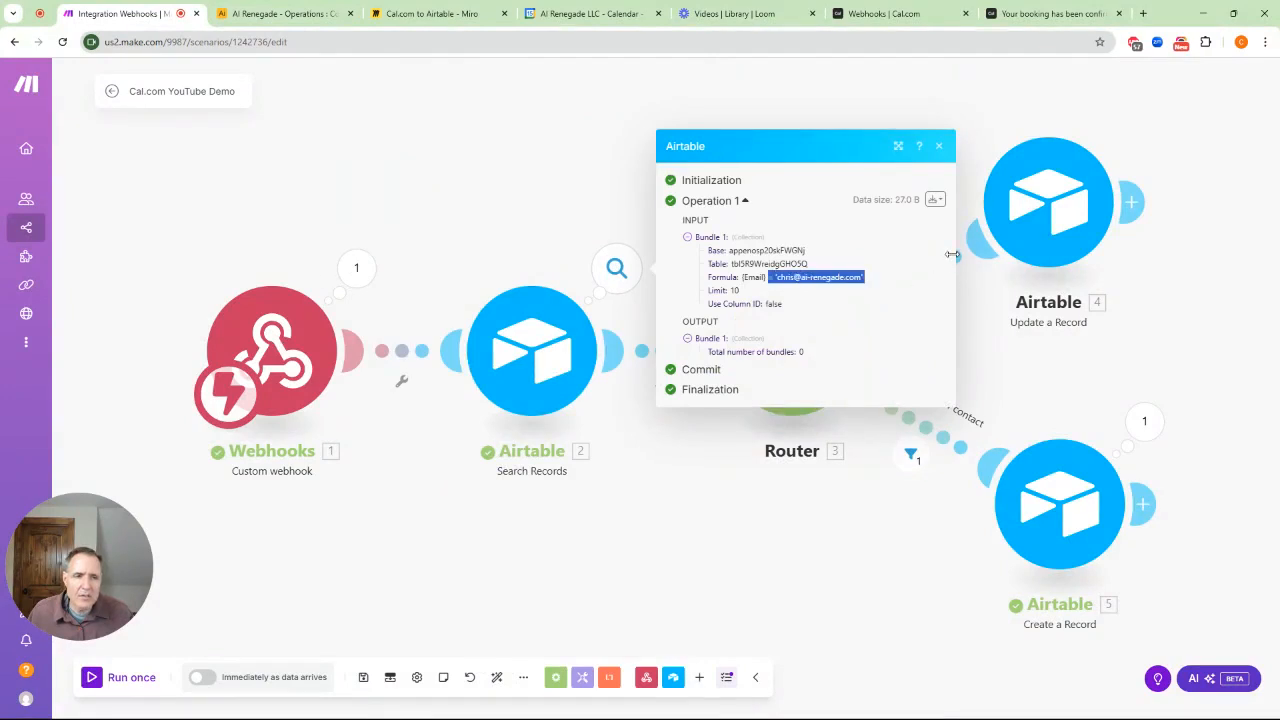
click(975, 132)
click(1143, 421)
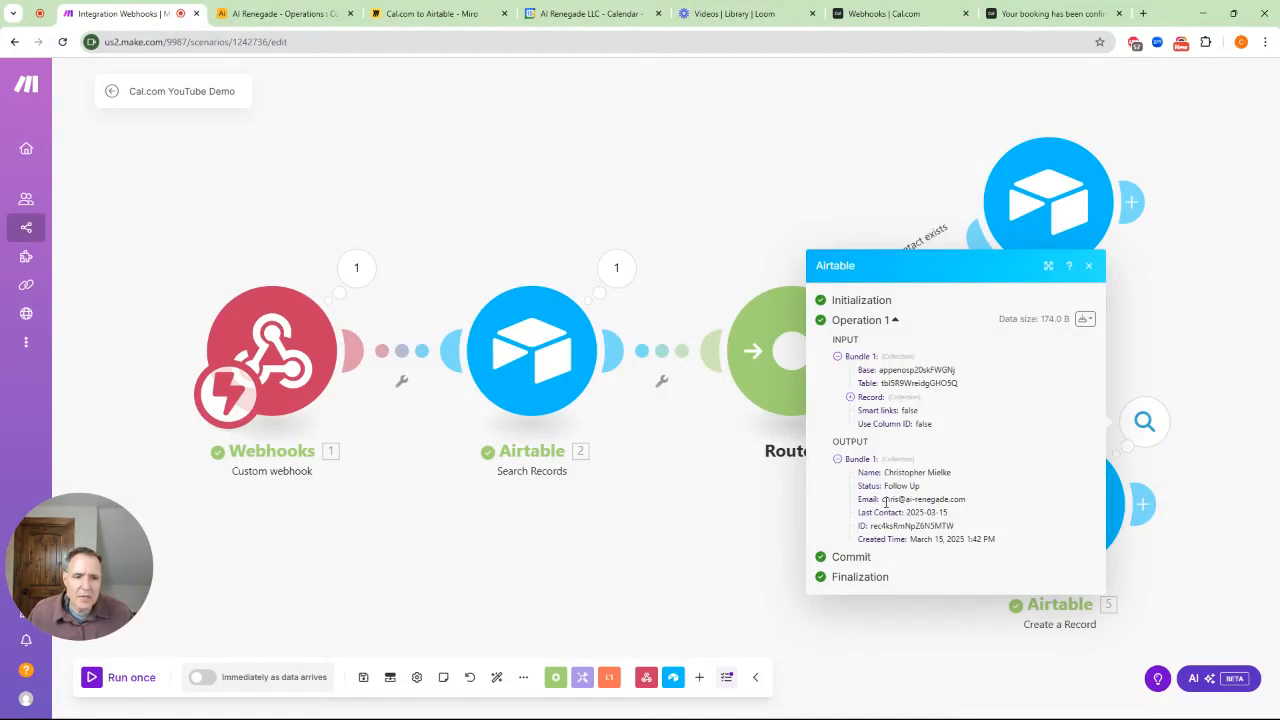
Verify Airtable's new fourth contact with Last Contact 2025-03-15, then close Make's record details
click(273, 14)
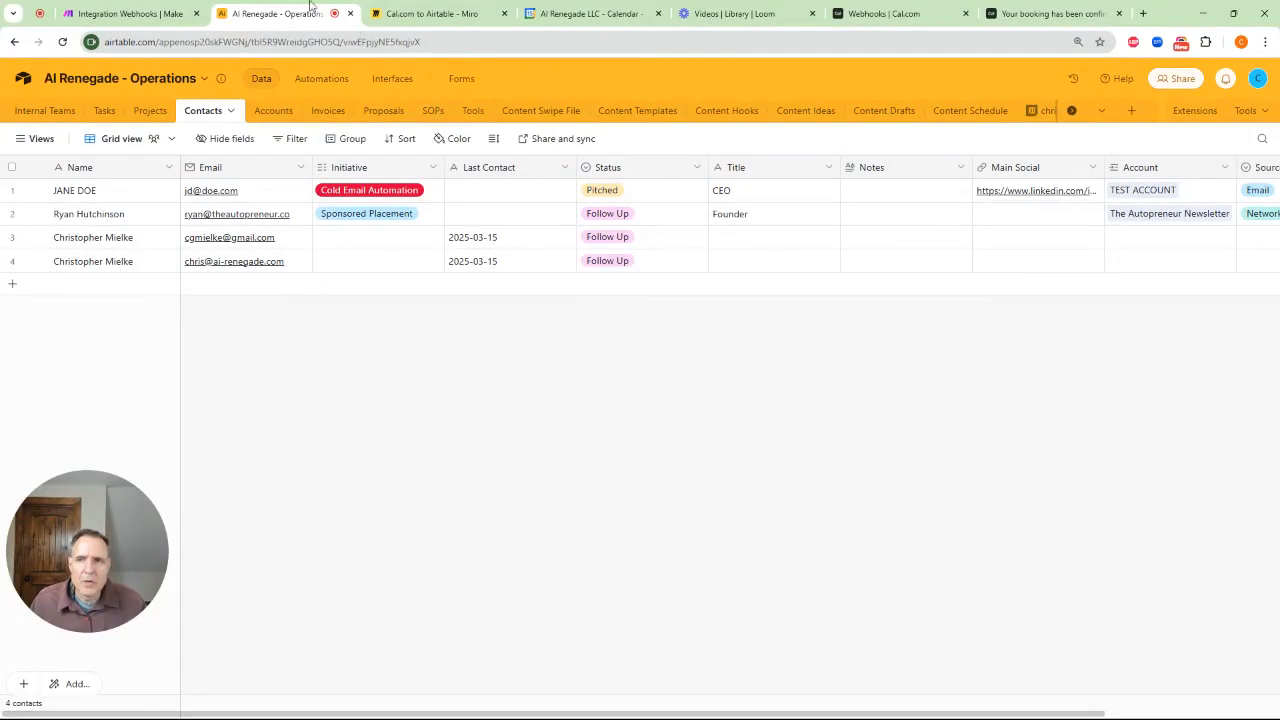
click(122, 13)
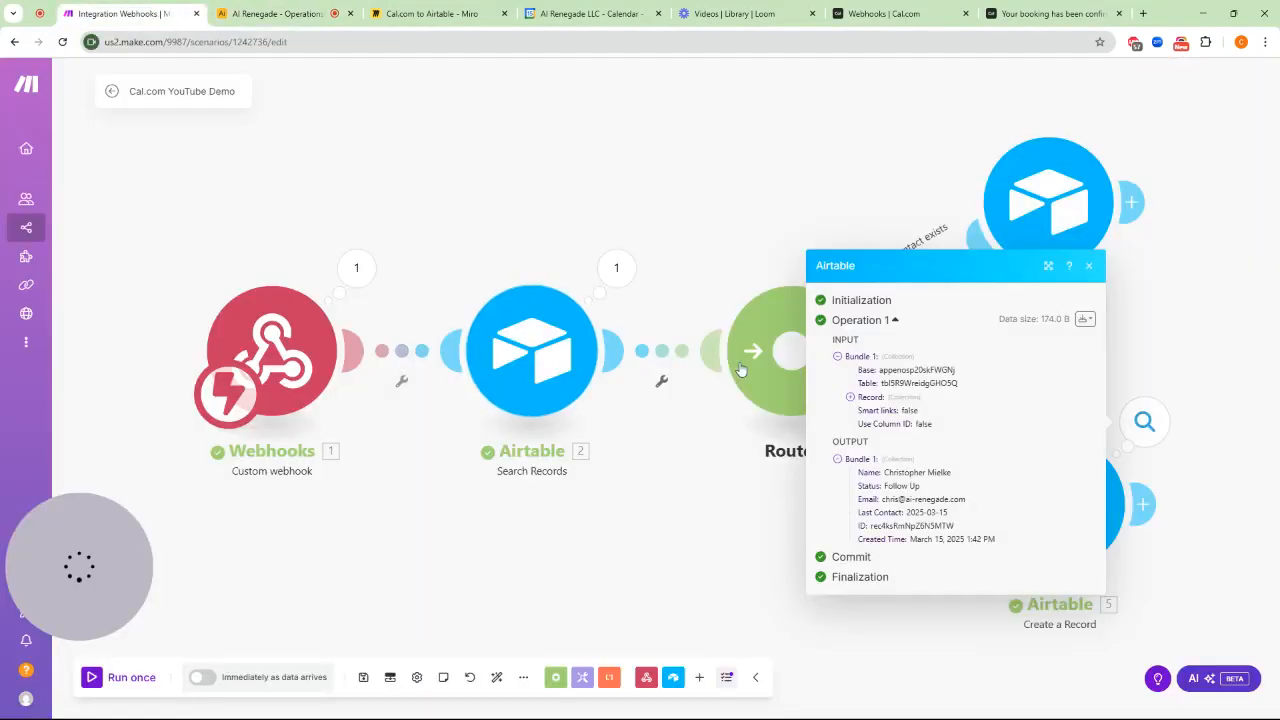
click(549, 214)
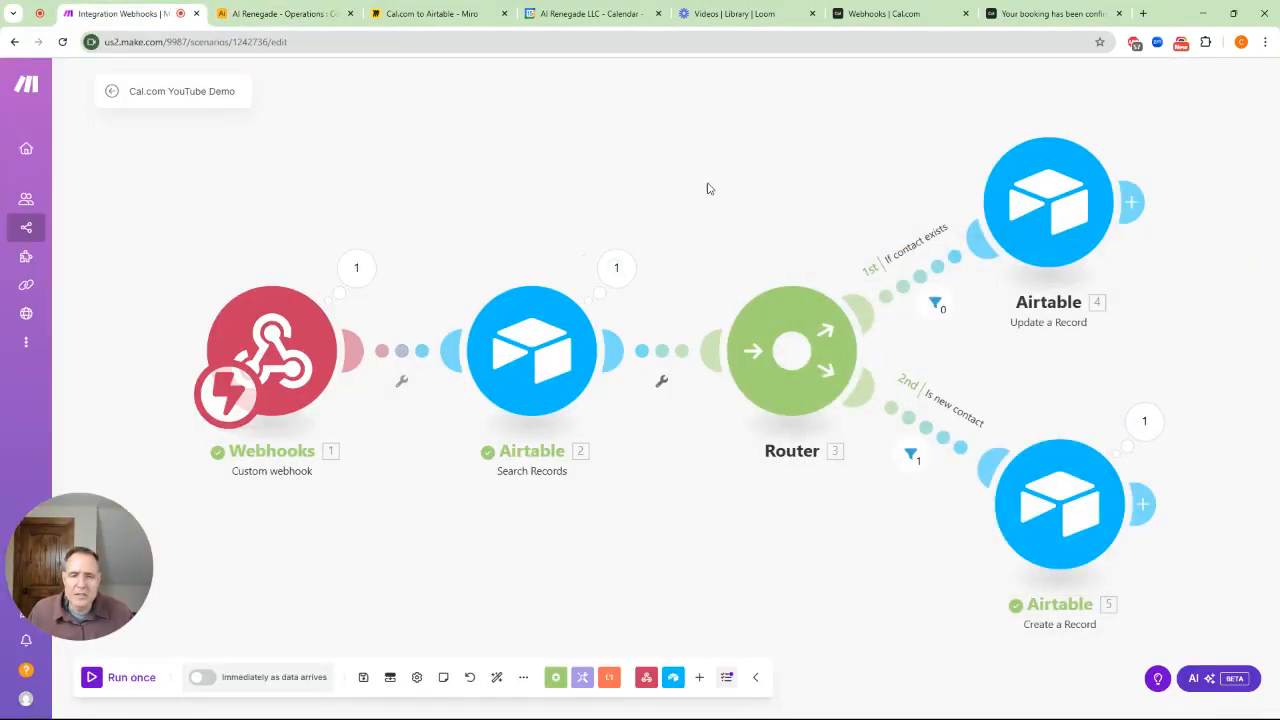